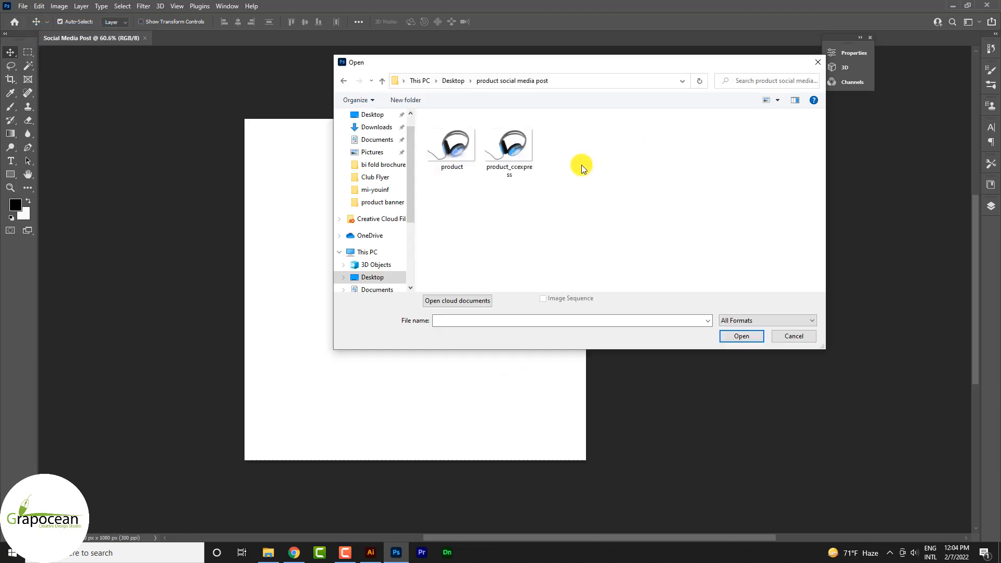
Step: Open the product_ccexpress image and bring its headphones into the Social Media Post document
{"action": "left_click", "coordinate": [532, 166]}
{"action": "left_click", "coordinate": [741, 336]}
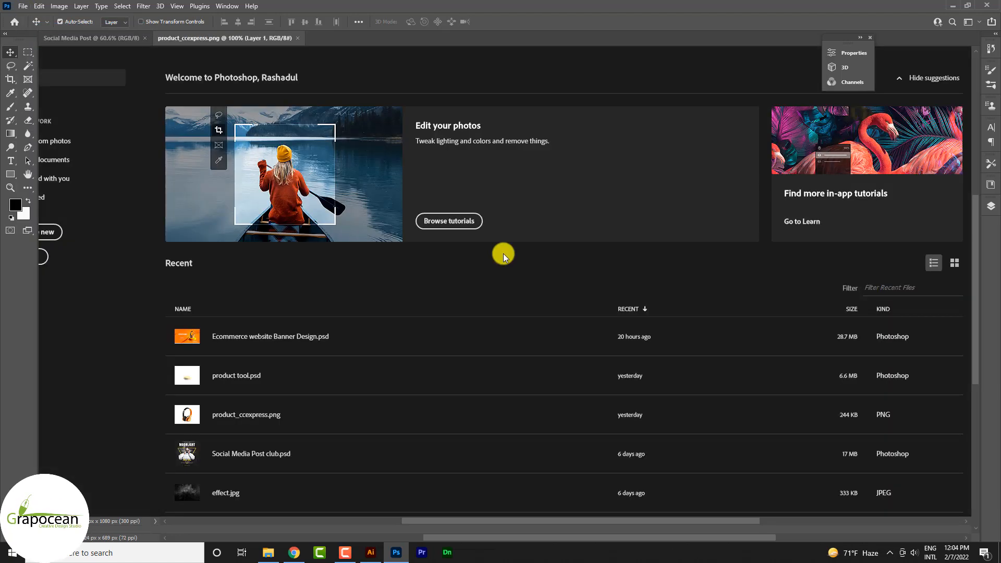
{"action": "left_click_drag", "start_coordinate": [535, 278], "coordinate": [361, 311]}
Step: Scale the headphones to about 85% and place them in the lower-left part of the canvas, with the cable running off the edge
{"action": "key", "text": "ctrl+t"}
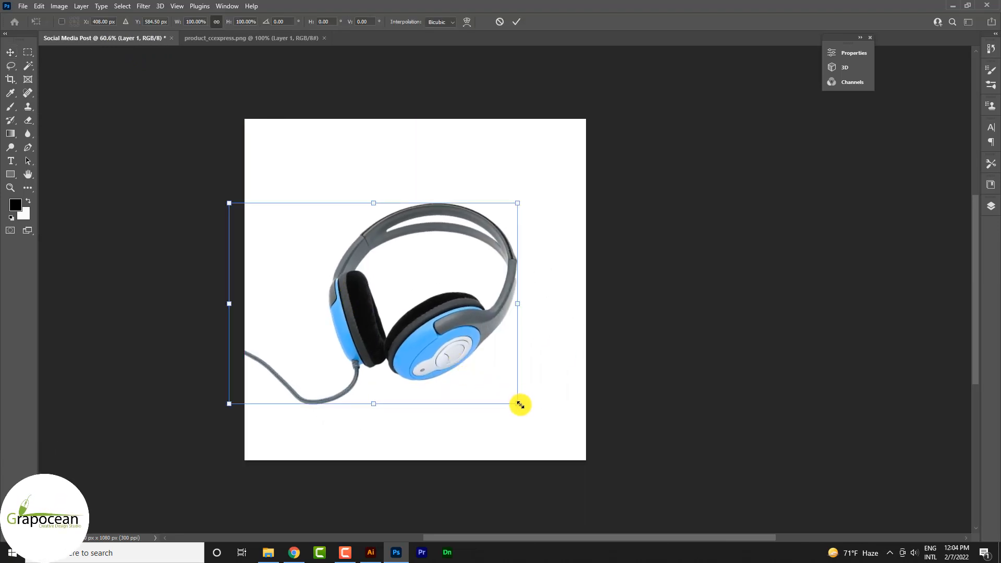
{"action": "left_click_drag", "start_coordinate": [518, 402], "coordinate": [495, 391]}
{"action": "left_click_drag", "start_coordinate": [435, 348], "coordinate": [404, 386]}
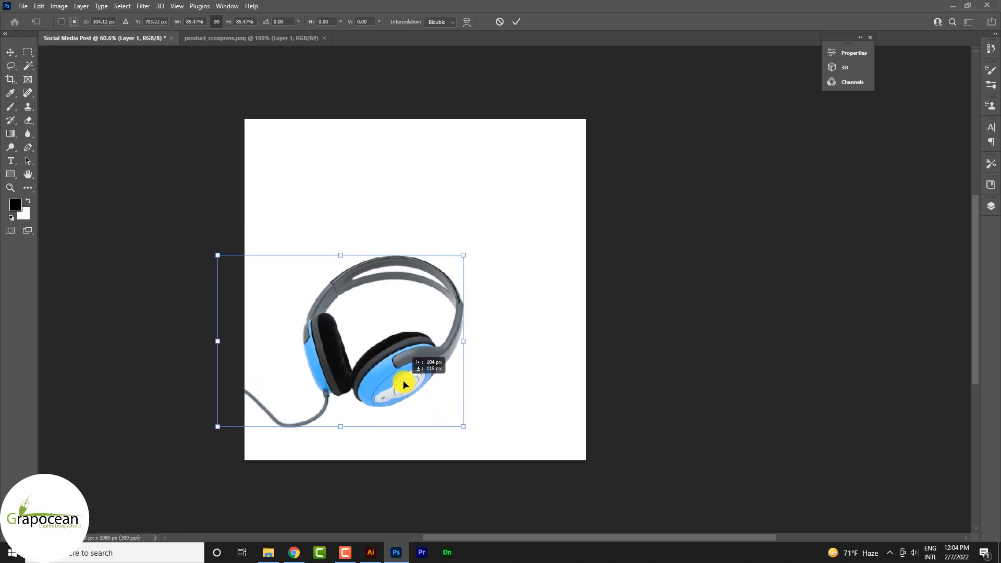
{"action": "left_click", "coordinate": [516, 19]}
Step: Add a dark navy Solid Color fill layer between the Background and the headphones layer
{"action": "key", "text": "F7"}
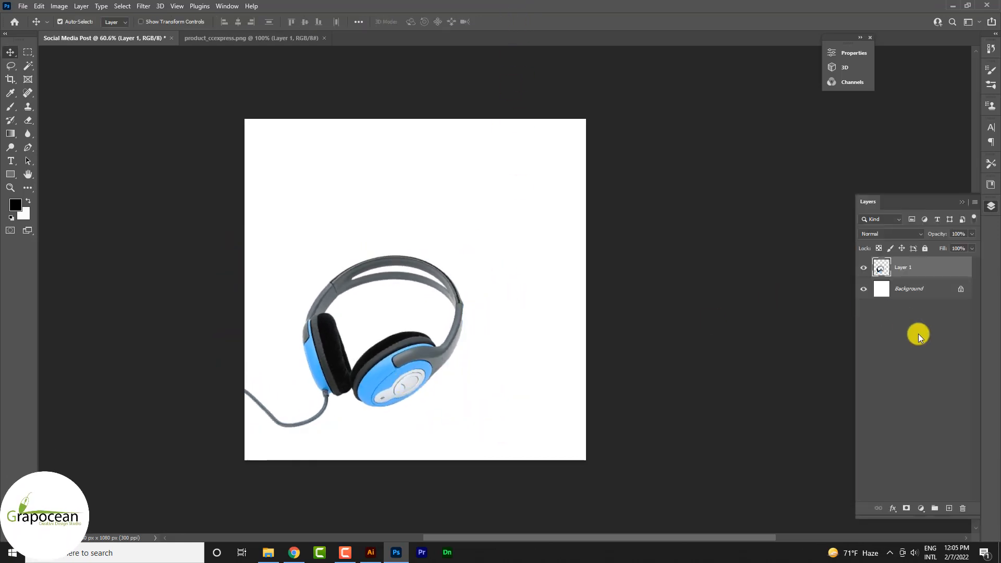
{"action": "left_click", "coordinate": [925, 289]}
{"action": "left_click", "coordinate": [924, 504]}
{"action": "left_click", "coordinate": [928, 325]}
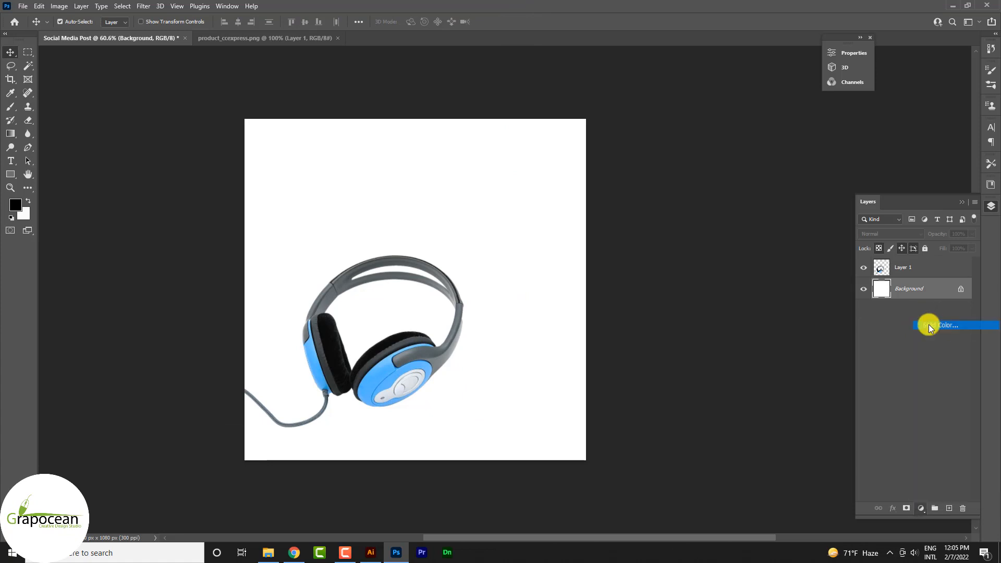
{"action": "type", "text": "1B1B3A"}
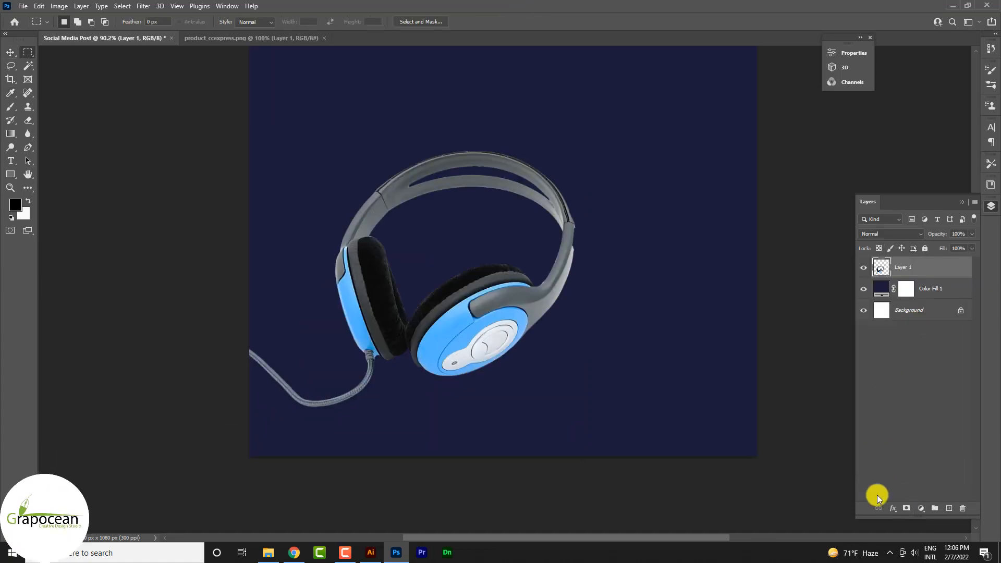
Step: Add a black (000000) Solid Color fill layer above the headphones and clip it to the headphones layer
{"action": "left_click", "coordinate": [925, 508]}
{"action": "left_click", "coordinate": [954, 326]}
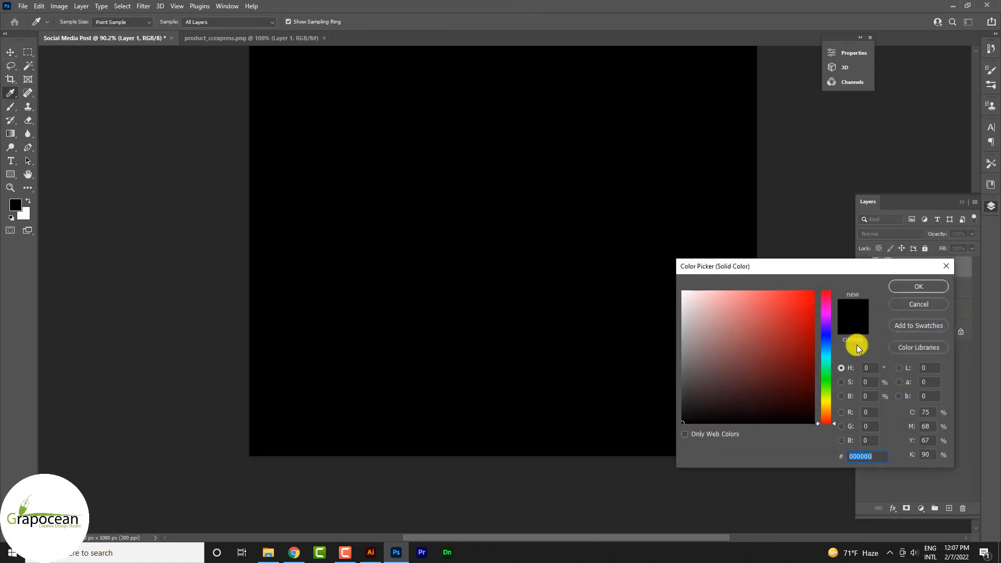
{"action": "left_click", "coordinate": [929, 287]}
{"action": "right_click", "coordinate": [944, 269]}
{"action": "left_click", "coordinate": [860, 297]}
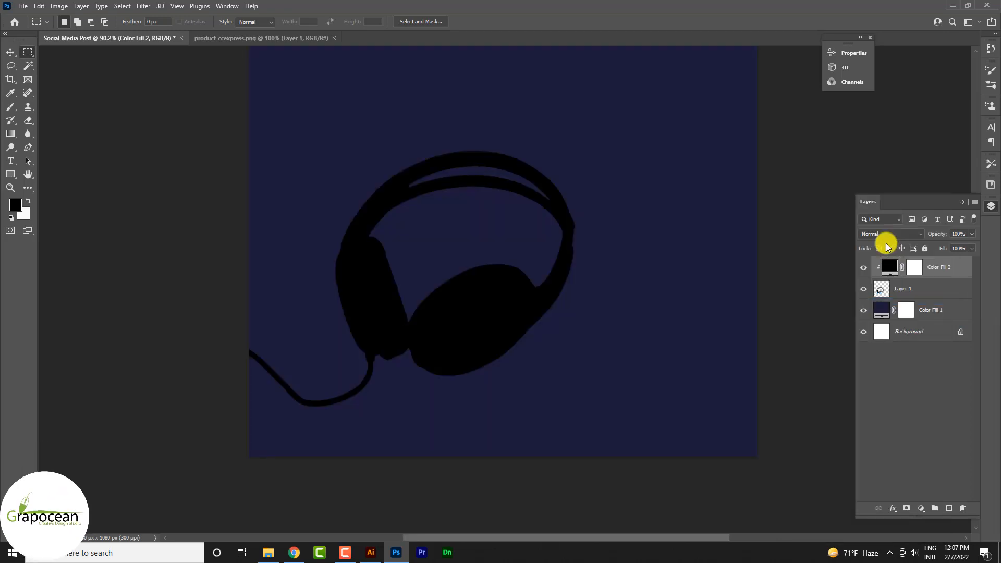
Step: Set the clipped black fill layer's blend mode to Overlay
{"action": "left_click", "coordinate": [889, 234]}
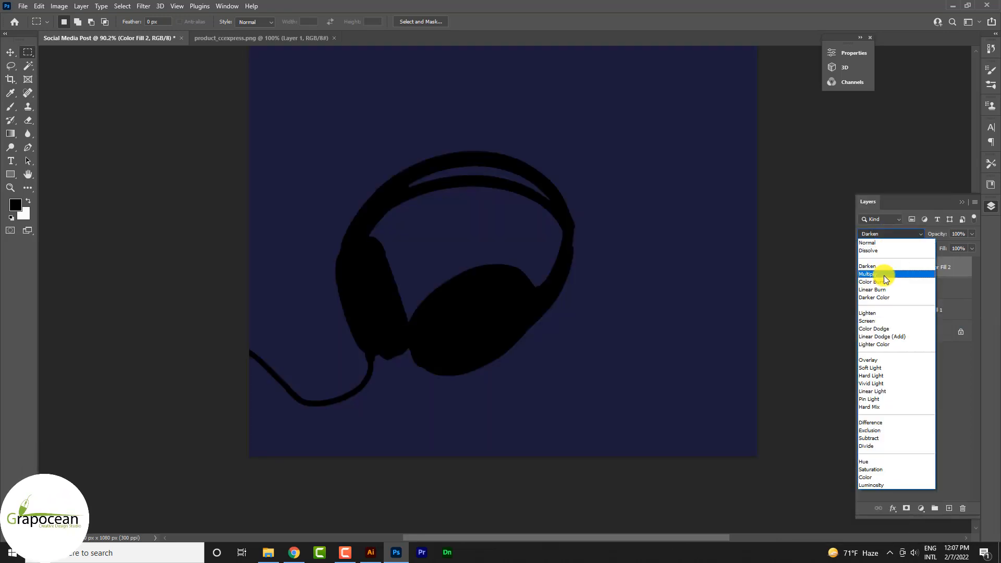
{"action": "left_click", "coordinate": [909, 360]}
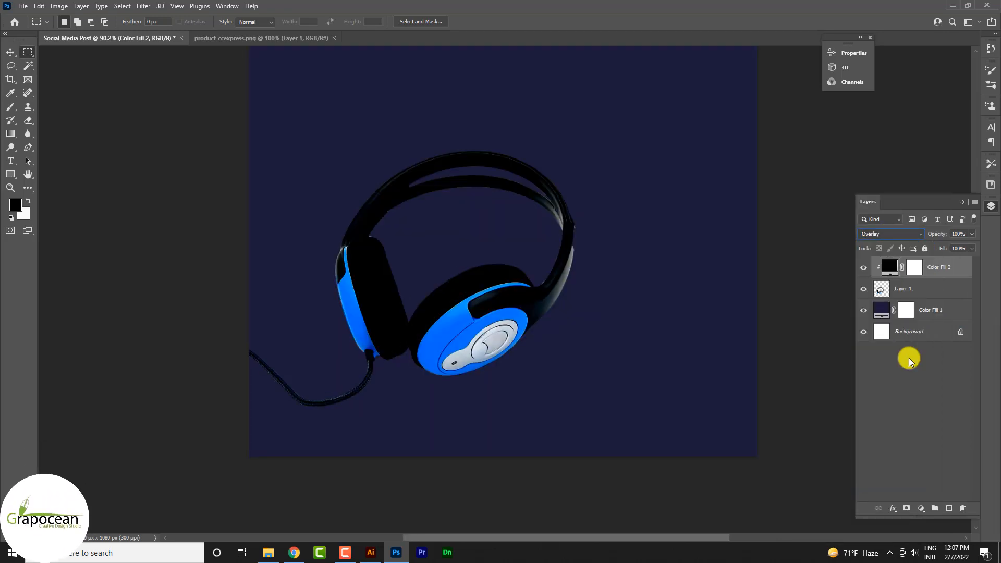
{"action": "scroll", "coordinate": [543, 313], "scroll_direction": "up", "scroll_amount": 3}
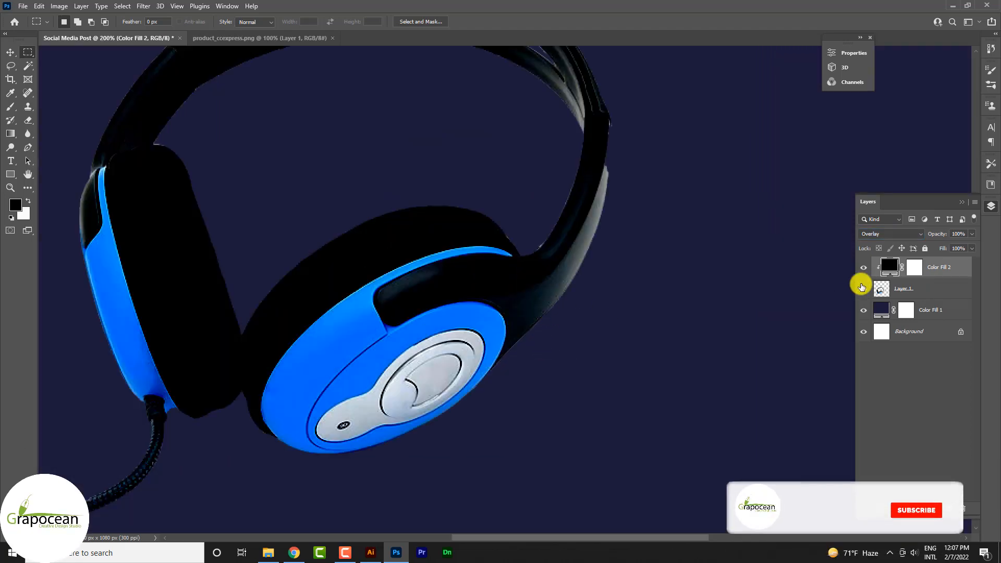
Step: Invert the black fill layer's mask to hide its darkening effect on the headphones
{"action": "left_click", "coordinate": [899, 268]}
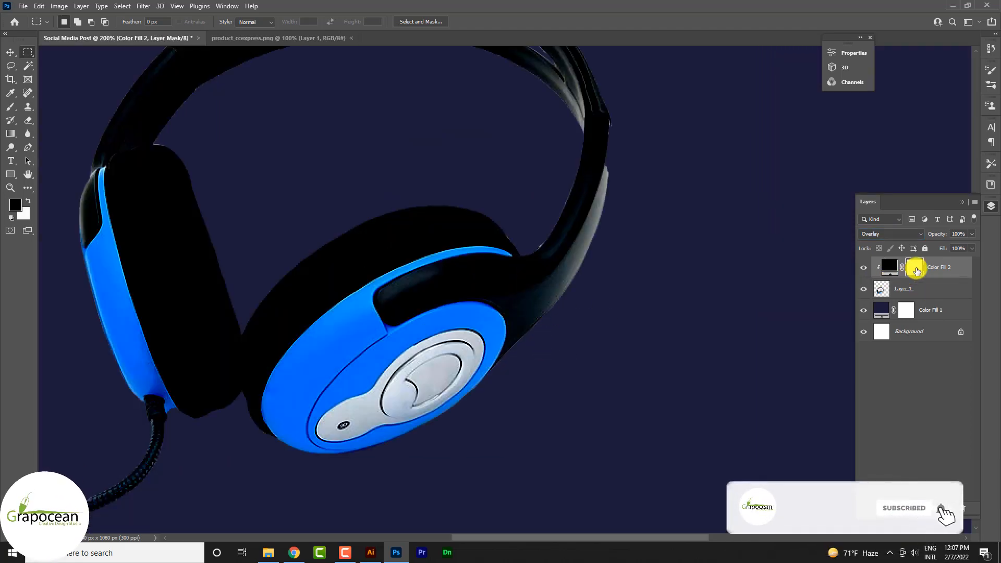
{"action": "left_click", "coordinate": [892, 268]}
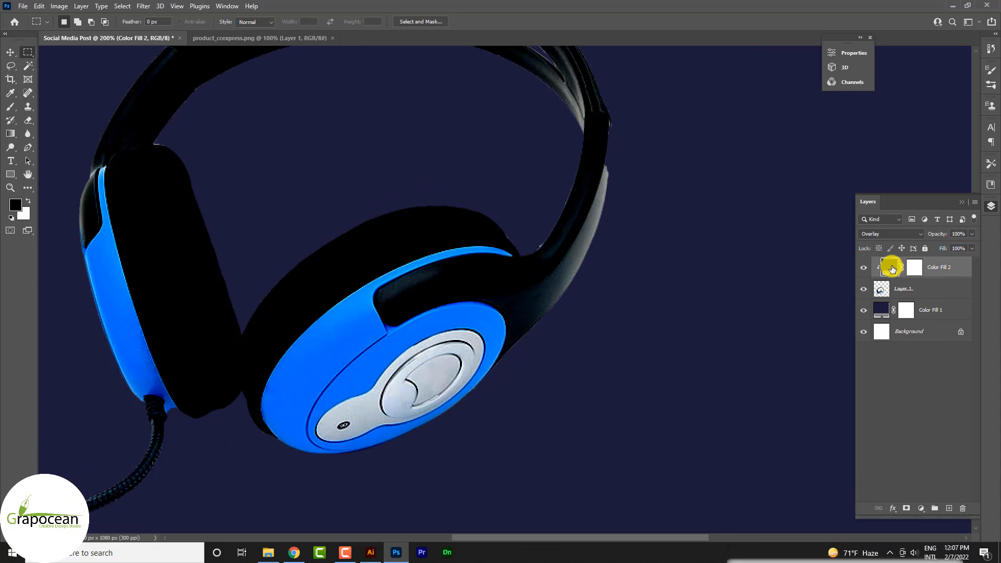
{"action": "left_click", "coordinate": [914, 267]}
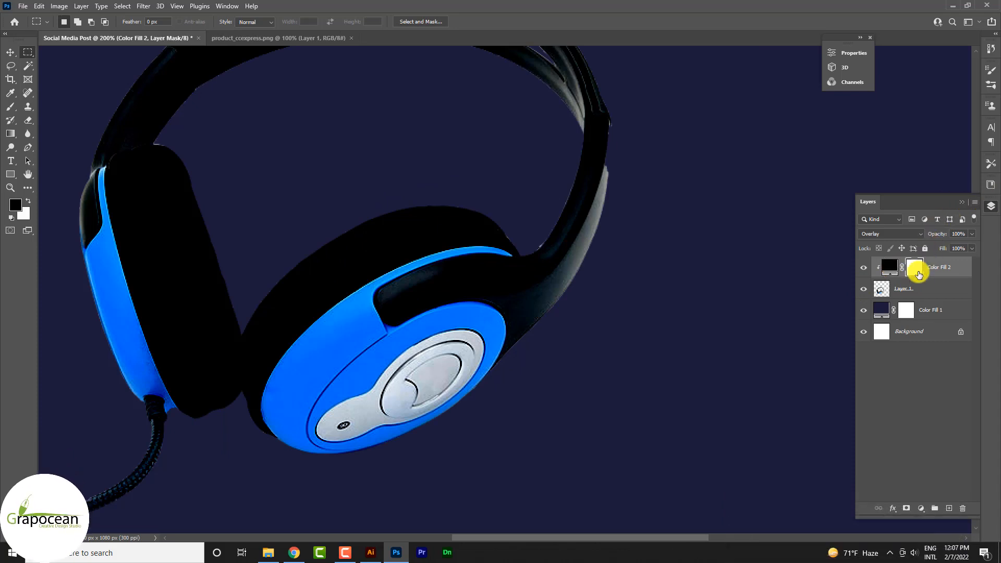
{"action": "key", "text": "ctrl+i"}
{"action": "scroll", "coordinate": [492, 308], "scroll_direction": "down", "scroll_amount": 4}
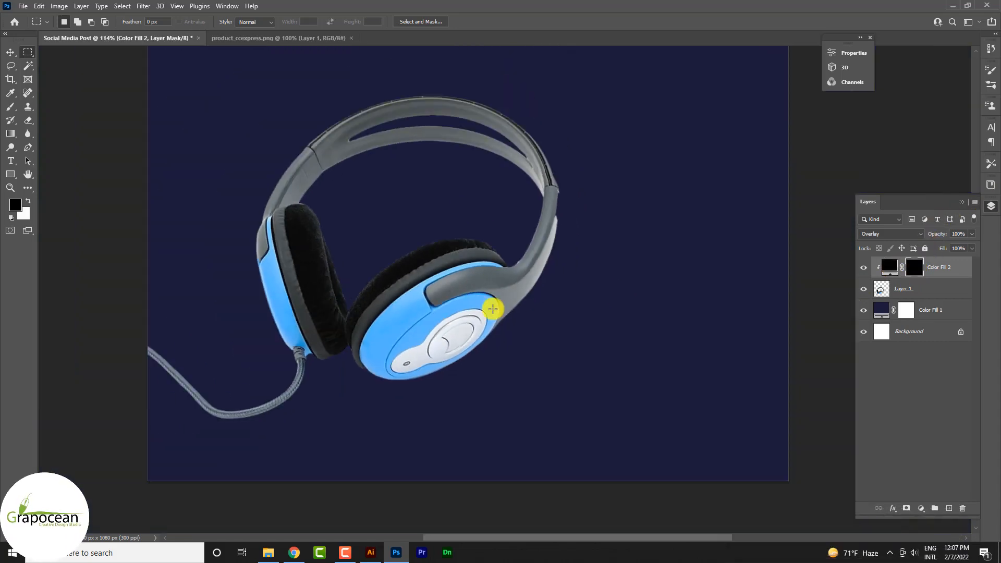
Step: Darken the headband's left arm by painting white on the fill mask with a soft brush at 28% opacity, reduced to size 60
{"action": "left_click", "coordinate": [16, 109]}
{"action": "scroll", "coordinate": [362, 205], "scroll_direction": "up", "scroll_amount": 2}
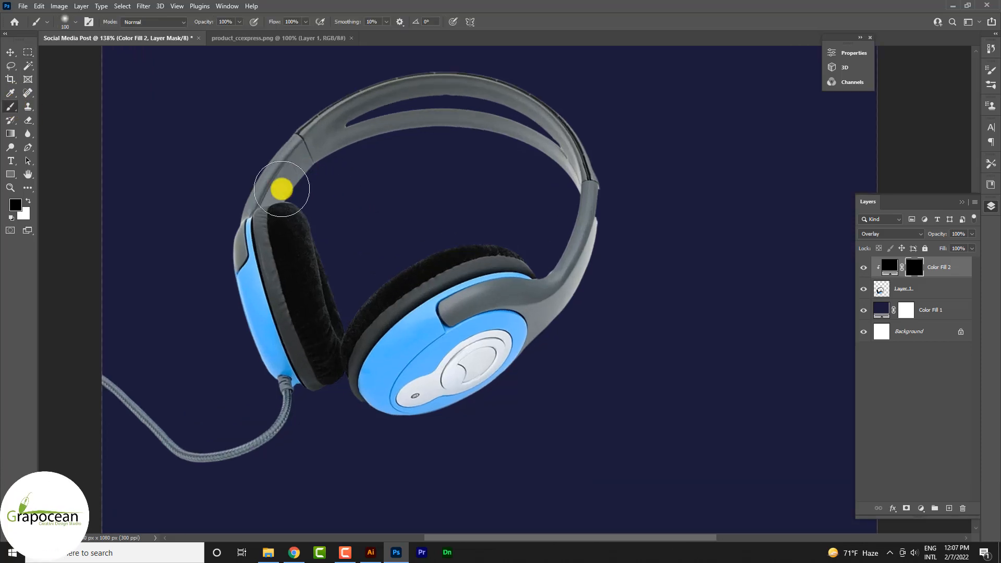
{"action": "scroll", "coordinate": [306, 207], "scroll_direction": "up", "scroll_amount": 3}
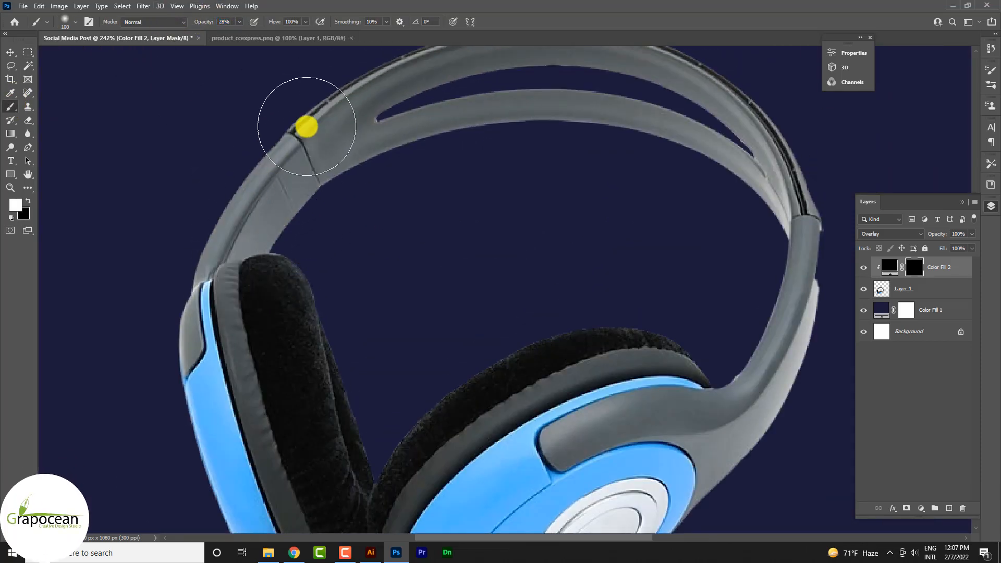
{"action": "mouse_move", "coordinate": [307, 126]}
{"action": "left_mouse_down"}
{"action": "mouse_move", "coordinate": [213, 186]}
{"action": "mouse_move", "coordinate": [264, 149]}
{"action": "mouse_move", "coordinate": [182, 262]}
{"action": "mouse_move", "coordinate": [174, 347]}
{"action": "mouse_move", "coordinate": [166, 324]}
{"action": "mouse_move", "coordinate": [177, 261]}
{"action": "left_mouse_up"}
{"action": "key", "text": "["}
{"action": "key", "text": "["}
{"action": "key", "text": "["}
{"action": "key", "text": "["}
{"action": "mouse_move", "coordinate": [235, 148]}
{"action": "left_mouse_down"}
{"action": "mouse_move", "coordinate": [180, 191]}
{"action": "mouse_move", "coordinate": [331, 511]}
{"action": "mouse_move", "coordinate": [333, 364]}
{"action": "left_mouse_up"}
{"action": "scroll", "coordinate": [334, 363], "scroll_direction": "up", "scroll_amount": 3}
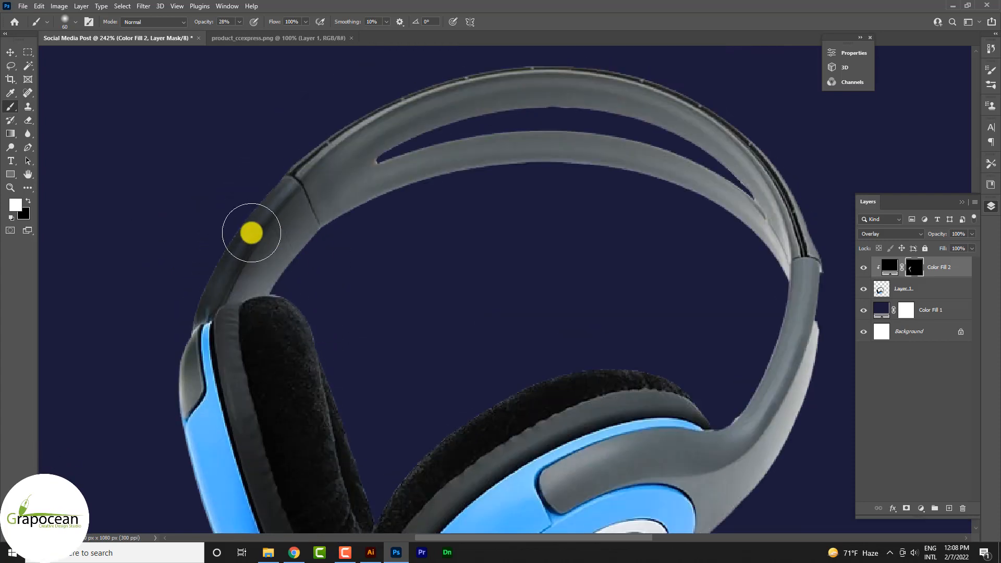
Step: Paint white on the fill mask along the headband's upper and lower arches to darken them evenly
{"action": "left_click_drag", "start_coordinate": [250, 232], "coordinate": [402, 161]}
{"action": "scroll", "coordinate": [401, 161], "scroll_direction": "up", "scroll_amount": 2}
{"action": "mouse_move", "coordinate": [327, 206]}
{"action": "left_mouse_down"}
{"action": "mouse_move", "coordinate": [454, 125]}
{"action": "mouse_move", "coordinate": [582, 141]}
{"action": "mouse_move", "coordinate": [443, 127]}
{"action": "mouse_move", "coordinate": [721, 118]}
{"action": "mouse_move", "coordinate": [306, 226]}
{"action": "mouse_move", "coordinate": [337, 259]}
{"action": "mouse_move", "coordinate": [195, 384]}
{"action": "mouse_move", "coordinate": [263, 303]}
{"action": "left_mouse_up"}
{"action": "scroll", "coordinate": [265, 321], "scroll_direction": "down", "scroll_amount": 3}
{"action": "scroll", "coordinate": [396, 290], "scroll_direction": "up", "scroll_amount": 2}
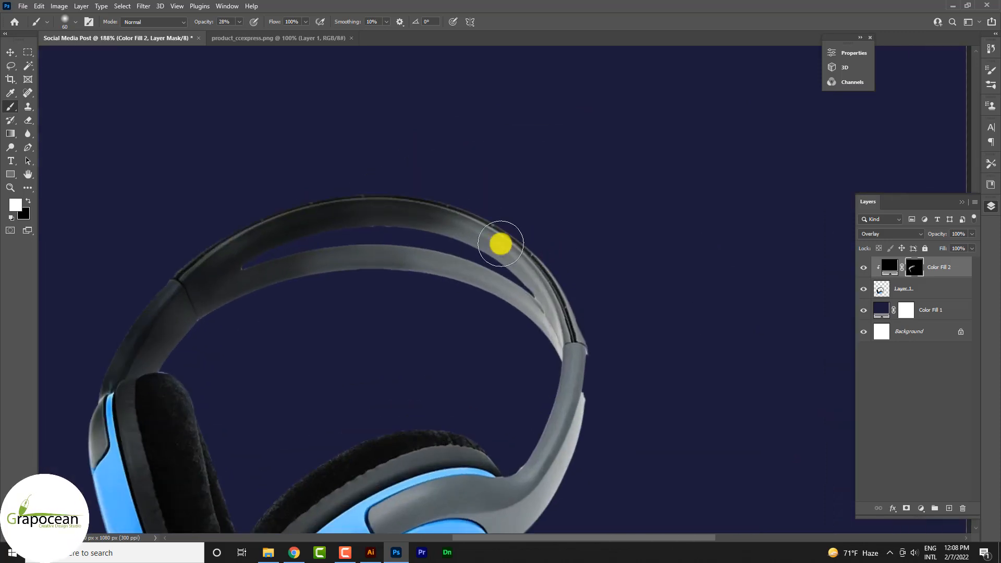
{"action": "mouse_move", "coordinate": [250, 230]}
{"action": "left_mouse_down"}
{"action": "mouse_move", "coordinate": [236, 235]}
{"action": "mouse_move", "coordinate": [570, 342]}
{"action": "mouse_move", "coordinate": [506, 304]}
{"action": "left_mouse_up"}
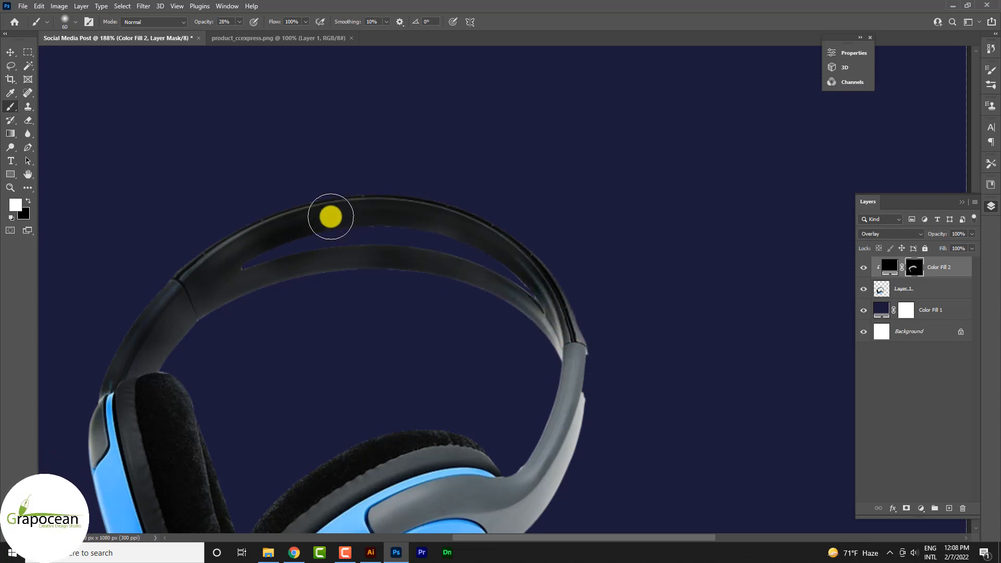
{"action": "mouse_move", "coordinate": [302, 257]}
{"action": "left_mouse_down"}
{"action": "mouse_move", "coordinate": [152, 292]}
{"action": "mouse_move", "coordinate": [285, 274]}
{"action": "mouse_move", "coordinate": [124, 369]}
{"action": "left_mouse_up"}
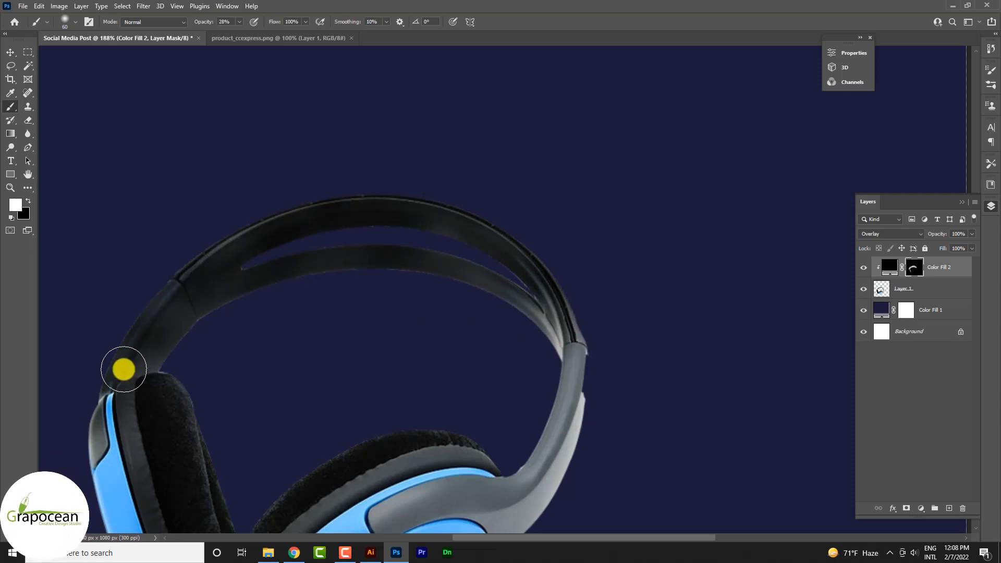
{"action": "left_click_drag", "start_coordinate": [407, 267], "coordinate": [405, 289]}
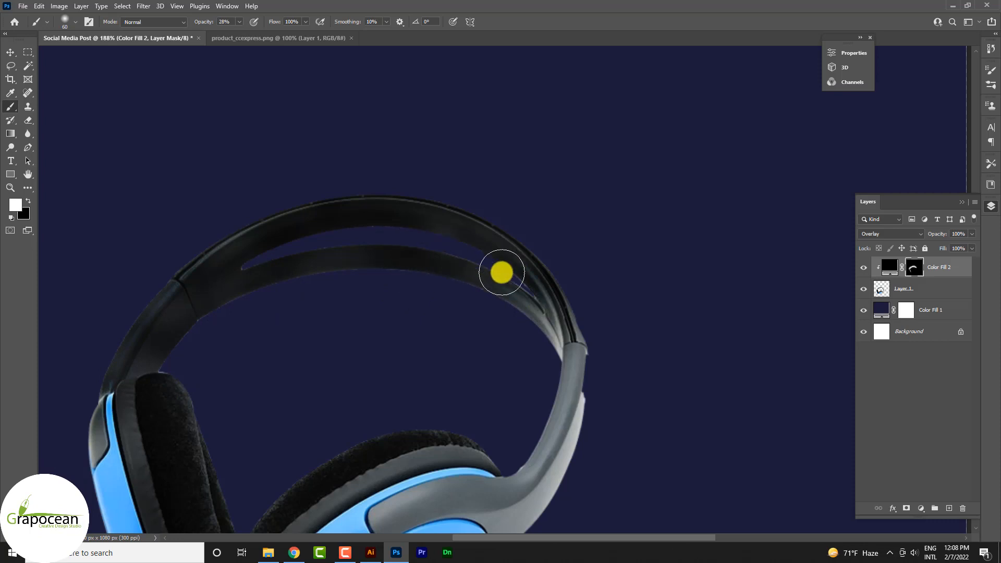
{"action": "left_click_drag", "start_coordinate": [502, 272], "coordinate": [400, 247]}
Step: Paint white on the fill mask over the headband's right arm and the adjoining edge of the front ear cup
{"action": "scroll", "coordinate": [463, 380], "scroll_direction": "down", "scroll_amount": 5}
{"action": "scroll", "coordinate": [556, 409], "scroll_direction": "up", "scroll_amount": 3}
{"action": "scroll", "coordinate": [534, 412], "scroll_direction": "down", "scroll_amount": 2}
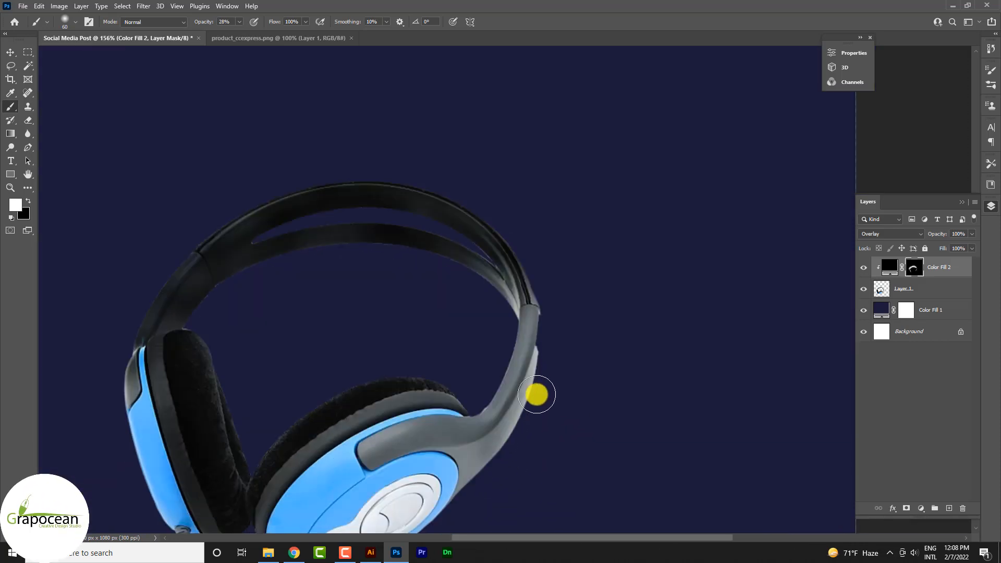
{"action": "mouse_move", "coordinate": [537, 394]}
{"action": "left_mouse_down"}
{"action": "mouse_move", "coordinate": [432, 450]}
{"action": "mouse_move", "coordinate": [357, 461]}
{"action": "mouse_move", "coordinate": [364, 468]}
{"action": "mouse_move", "coordinate": [493, 401]}
{"action": "mouse_move", "coordinate": [550, 329]}
{"action": "mouse_move", "coordinate": [565, 265]}
{"action": "mouse_move", "coordinate": [527, 321]}
{"action": "mouse_move", "coordinate": [523, 222]}
{"action": "mouse_move", "coordinate": [483, 272]}
{"action": "mouse_move", "coordinate": [586, 368]}
{"action": "mouse_move", "coordinate": [513, 340]}
{"action": "mouse_move", "coordinate": [542, 367]}
{"action": "mouse_move", "coordinate": [504, 431]}
{"action": "left_mouse_up"}
{"action": "scroll", "coordinate": [553, 326], "scroll_direction": "down", "scroll_amount": 1}
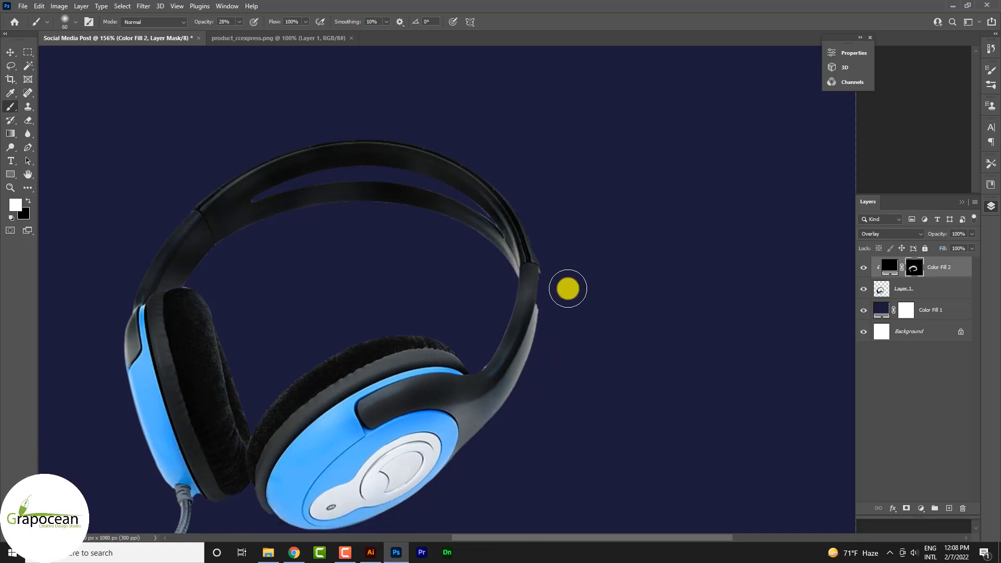
{"action": "mouse_move", "coordinate": [568, 288]}
{"action": "left_mouse_down"}
{"action": "mouse_move", "coordinate": [424, 514]}
{"action": "mouse_move", "coordinate": [415, 502]}
{"action": "left_mouse_up"}
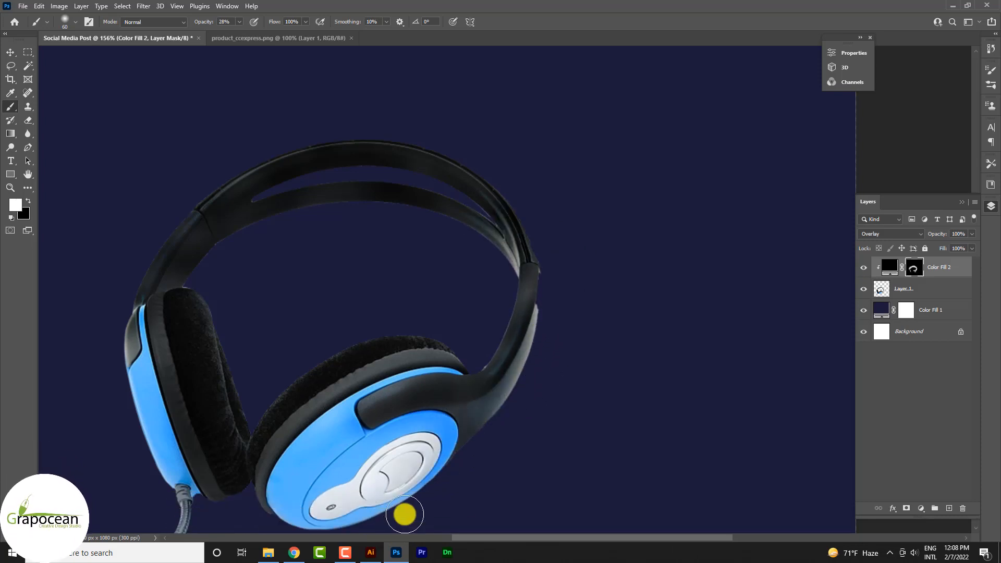
{"action": "mouse_move", "coordinate": [528, 247]}
{"action": "left_mouse_down"}
{"action": "mouse_move", "coordinate": [518, 225]}
{"action": "mouse_move", "coordinate": [297, 468]}
{"action": "left_mouse_up"}
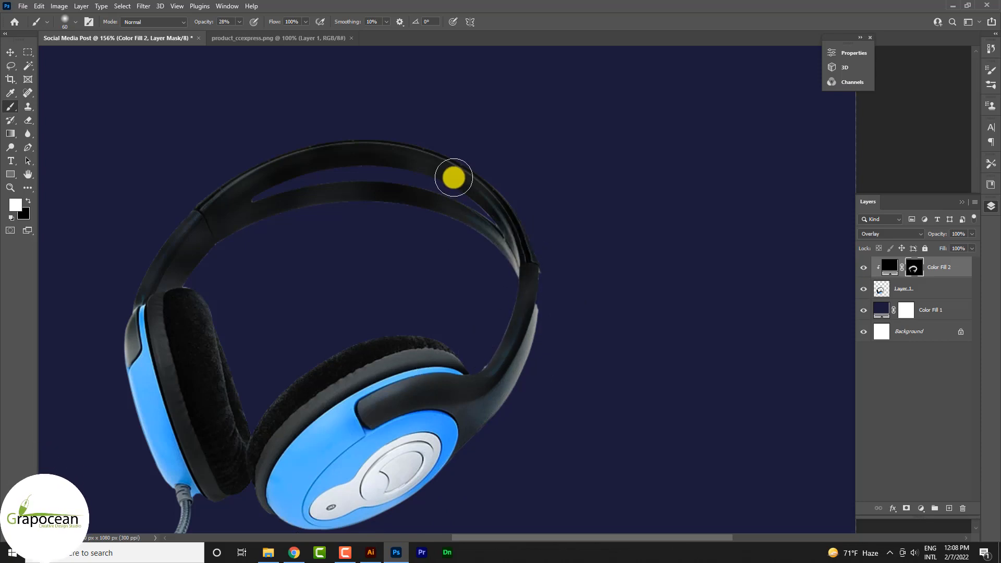
Step: Paint white on the fill mask over the headband's left side, the rear blue ear cup and both ear cushions
{"action": "left_click_drag", "start_coordinate": [272, 172], "coordinate": [157, 300]}
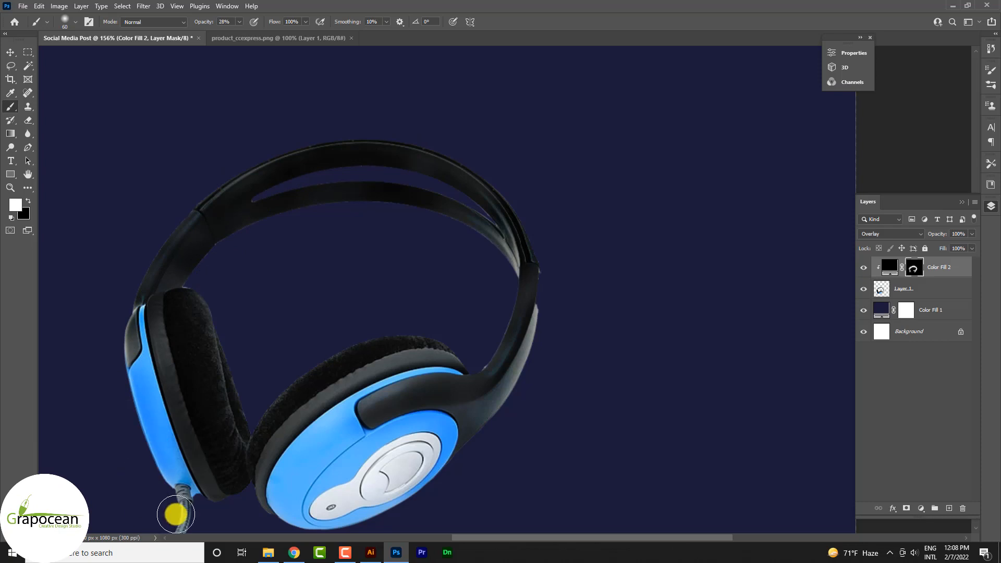
{"action": "mouse_move", "coordinate": [175, 514]}
{"action": "left_mouse_down"}
{"action": "mouse_move", "coordinate": [324, 420]}
{"action": "mouse_move", "coordinate": [457, 384]}
{"action": "left_mouse_up"}
{"action": "left_click_drag", "start_coordinate": [325, 381], "coordinate": [363, 352]}
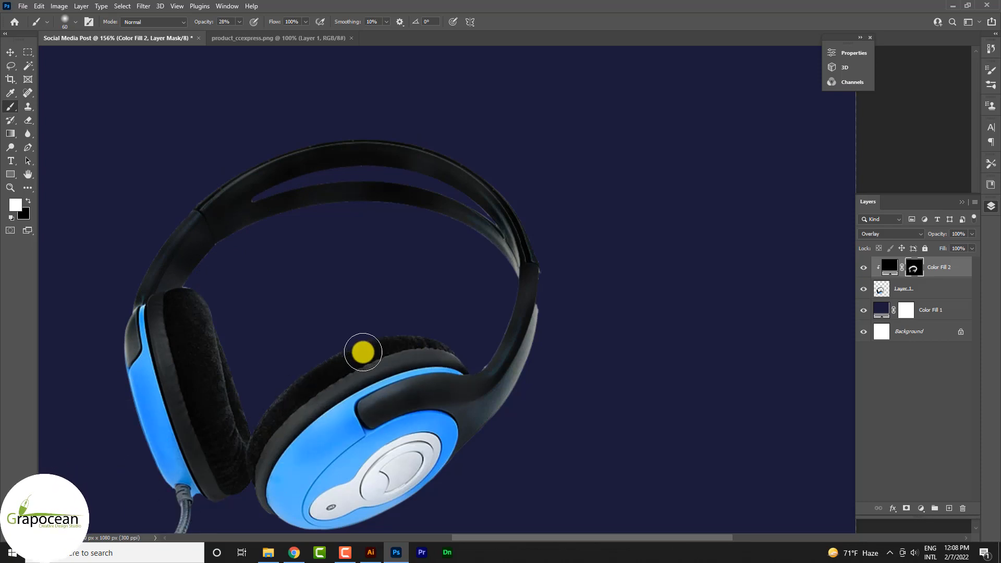
{"action": "mouse_move", "coordinate": [300, 357]}
{"action": "left_mouse_down"}
{"action": "mouse_move", "coordinate": [202, 297]}
{"action": "mouse_move", "coordinate": [232, 337]}
{"action": "left_mouse_up"}
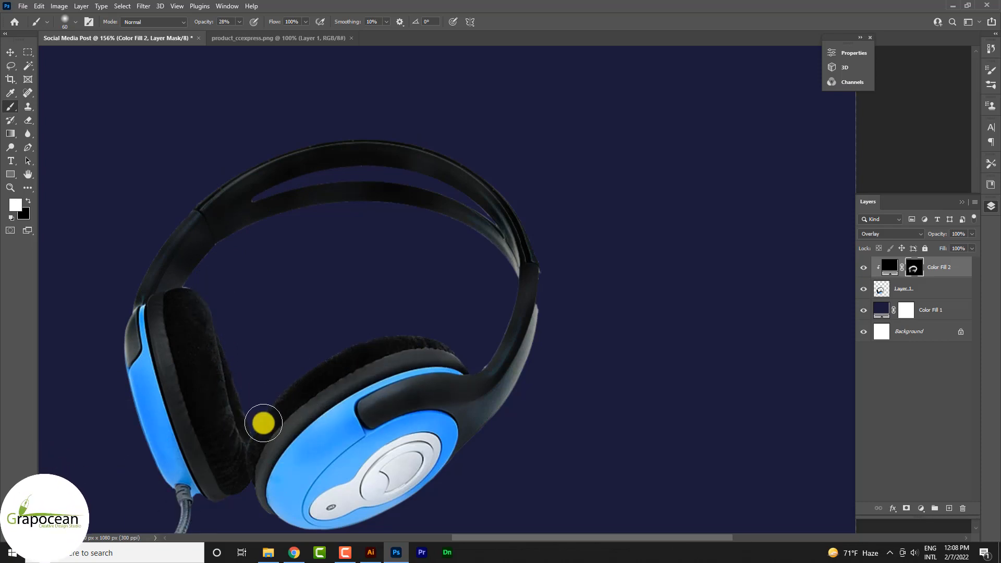
{"action": "mouse_move", "coordinate": [250, 442]}
{"action": "left_mouse_down"}
{"action": "mouse_move", "coordinate": [402, 323]}
{"action": "mouse_move", "coordinate": [333, 293]}
{"action": "left_mouse_up"}
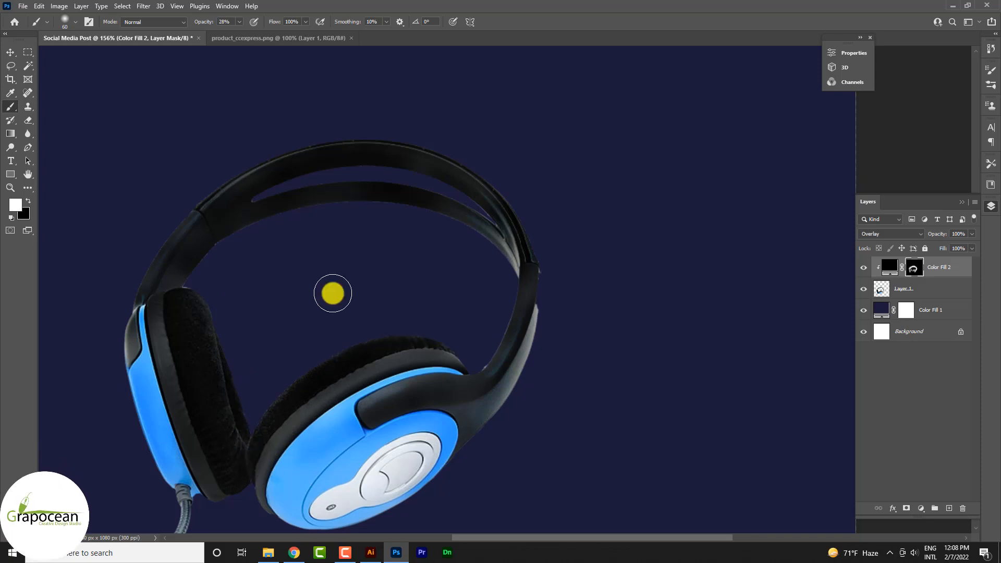
Step: Paint white on the fill mask along the front ear cup's lower rim and over the cable near the rear cup
{"action": "scroll", "coordinate": [492, 373], "scroll_direction": "down", "scroll_amount": 5}
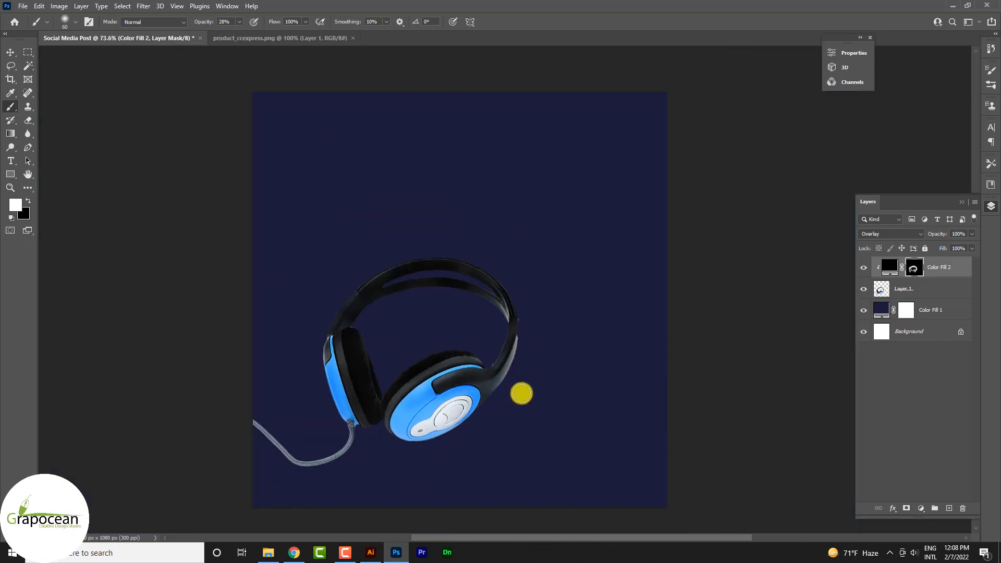
{"action": "scroll", "coordinate": [501, 344], "scroll_direction": "up", "scroll_amount": 6}
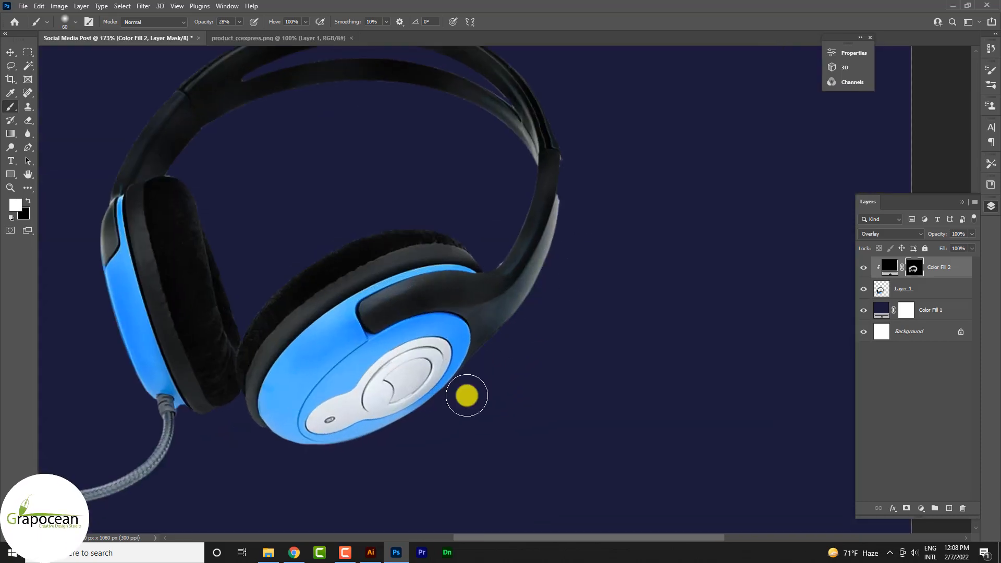
{"action": "mouse_move", "coordinate": [429, 412]}
{"action": "left_mouse_down"}
{"action": "mouse_move", "coordinate": [429, 389]}
{"action": "mouse_move", "coordinate": [251, 467]}
{"action": "mouse_move", "coordinate": [245, 445]}
{"action": "left_mouse_up"}
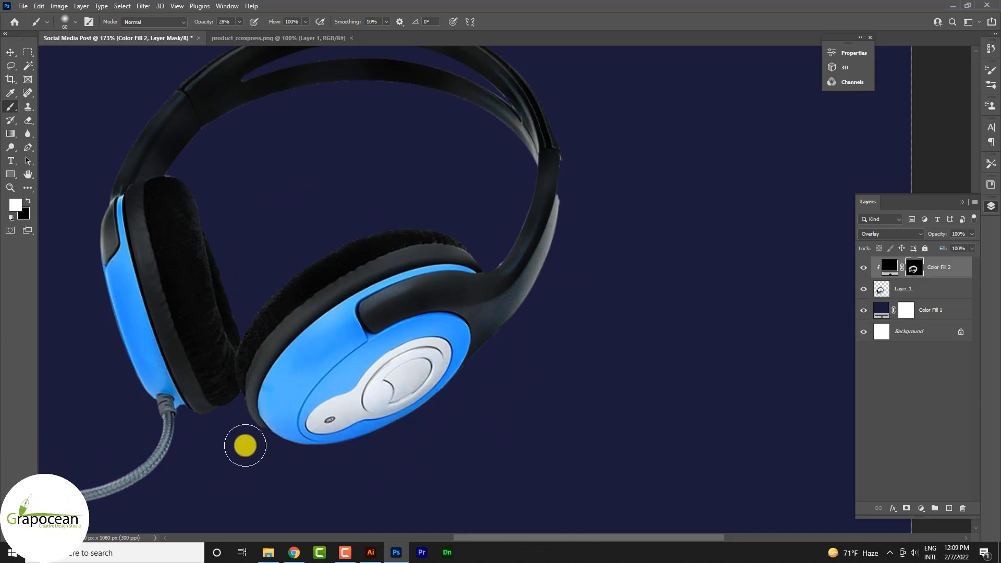
{"action": "mouse_move", "coordinate": [476, 400]}
{"action": "left_mouse_down"}
{"action": "mouse_move", "coordinate": [480, 348]}
{"action": "mouse_move", "coordinate": [297, 438]}
{"action": "left_mouse_up"}
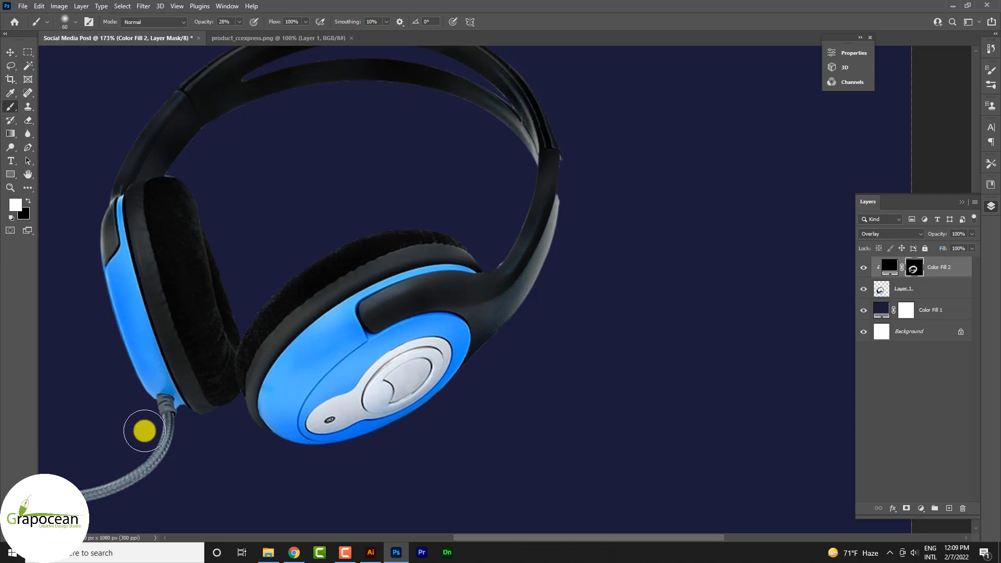
{"action": "left_click_drag", "start_coordinate": [145, 430], "coordinate": [143, 396]}
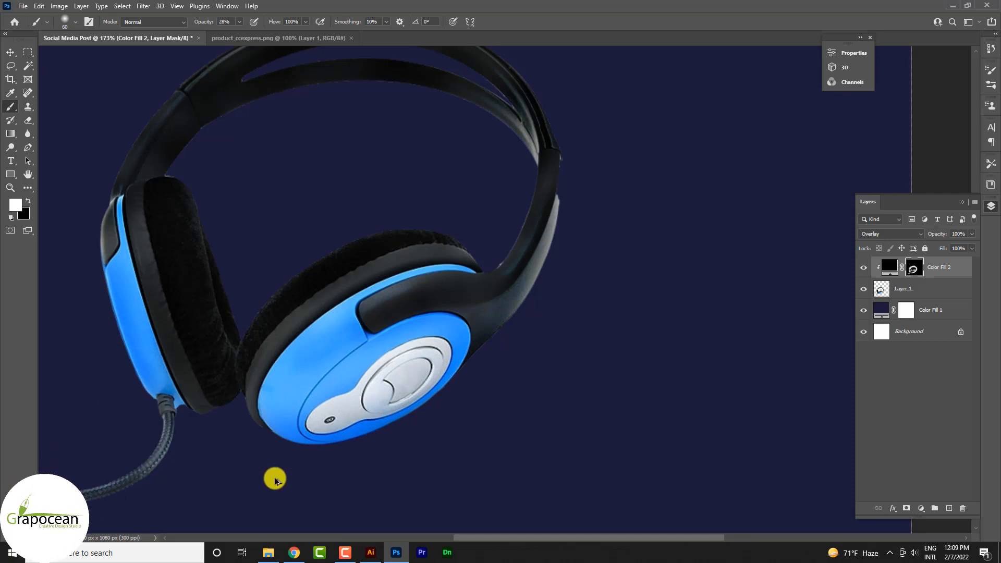
{"action": "scroll", "coordinate": [274, 478], "scroll_direction": "down", "scroll_amount": 6}
{"action": "scroll", "coordinate": [96, 473], "scroll_direction": "up", "scroll_amount": 9}
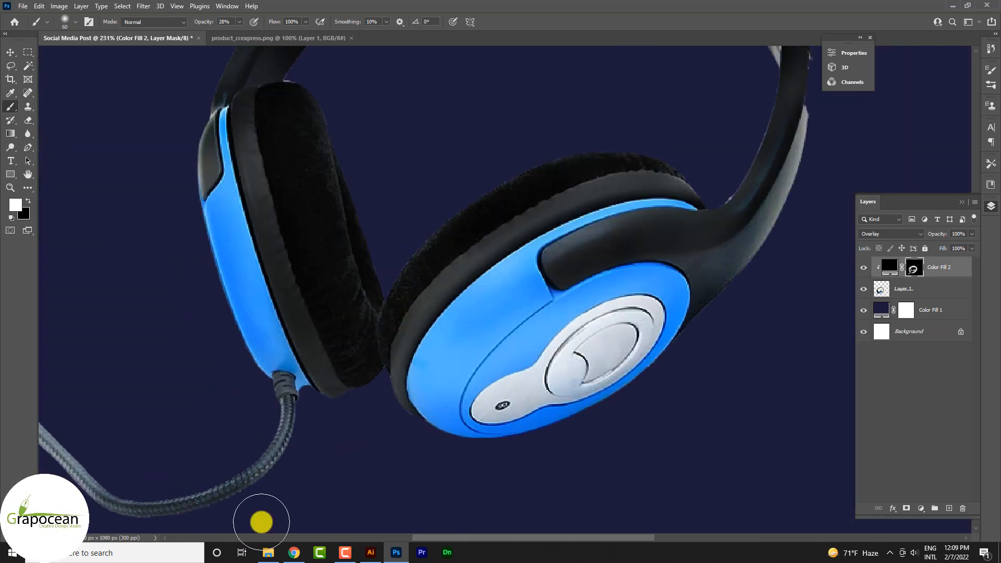
{"action": "left_click_drag", "start_coordinate": [182, 510], "coordinate": [374, 520]}
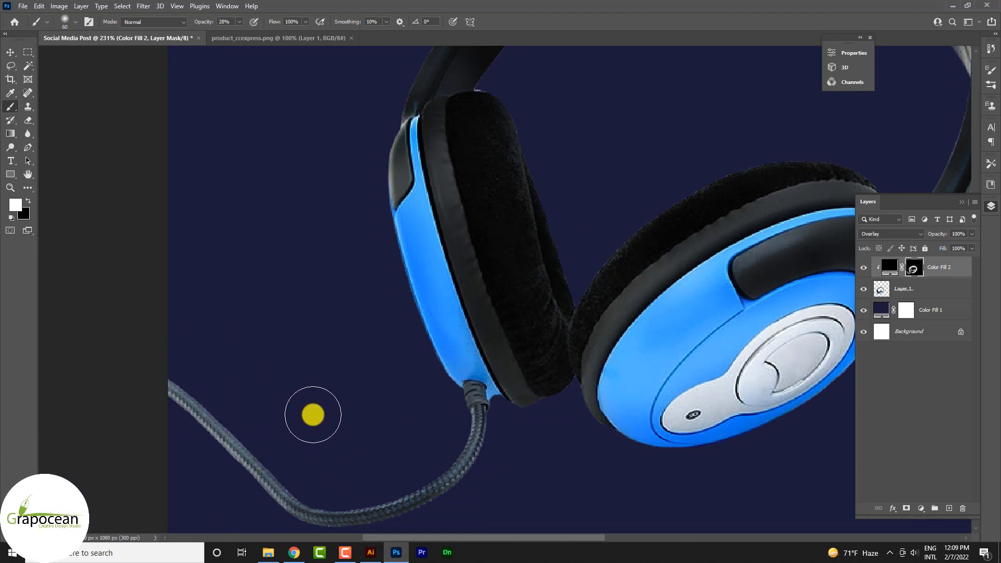
{"action": "key", "text": "x"}
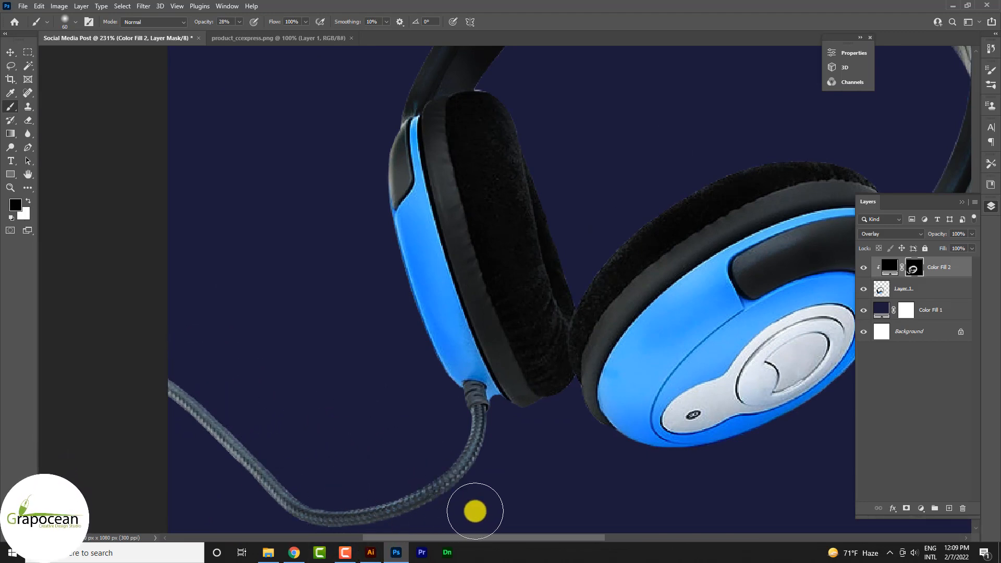
{"action": "key", "text": "x"}
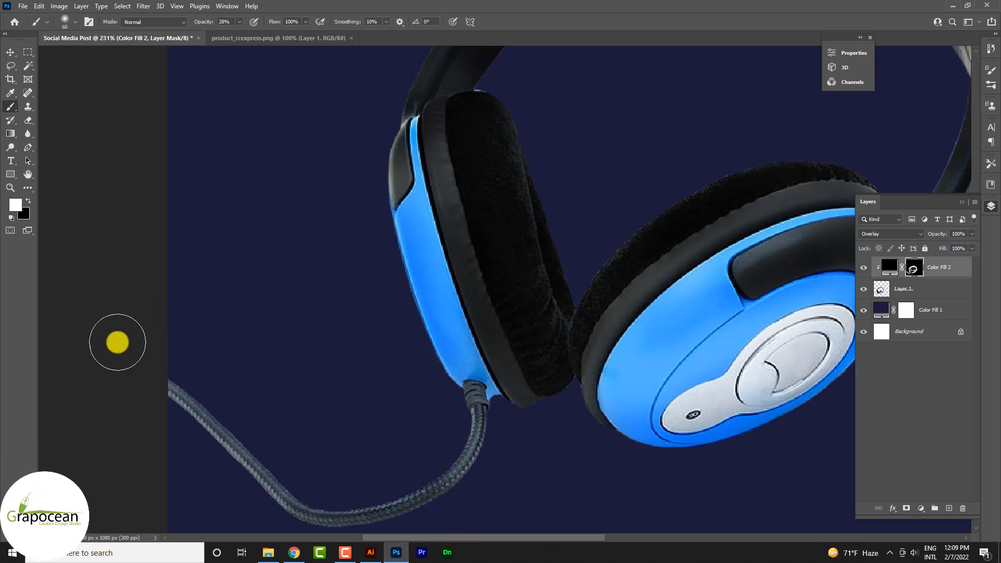
{"action": "scroll", "coordinate": [203, 388], "scroll_direction": "down", "scroll_amount": 10}
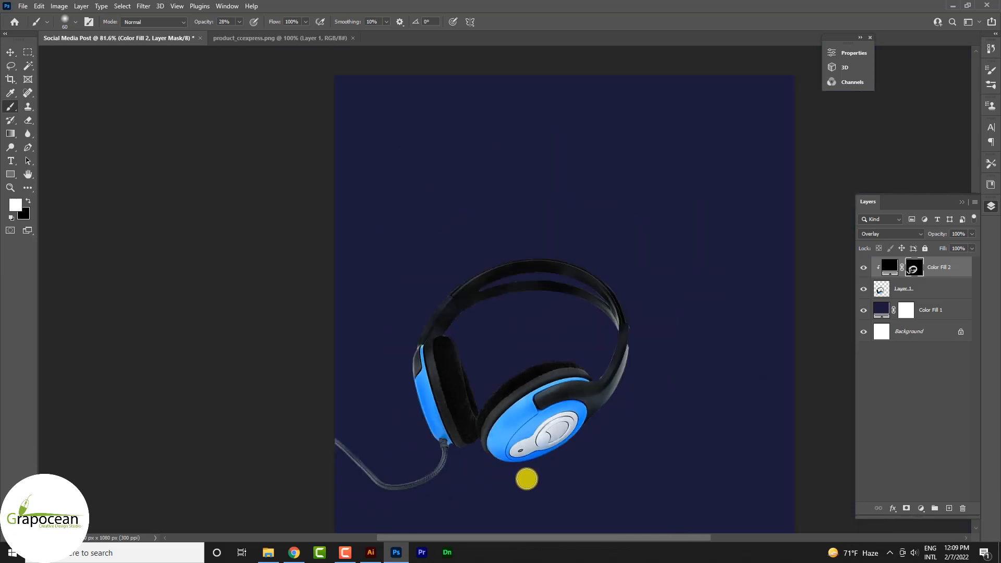
{"action": "scroll", "coordinate": [708, 460], "scroll_direction": "up", "scroll_amount": 8}
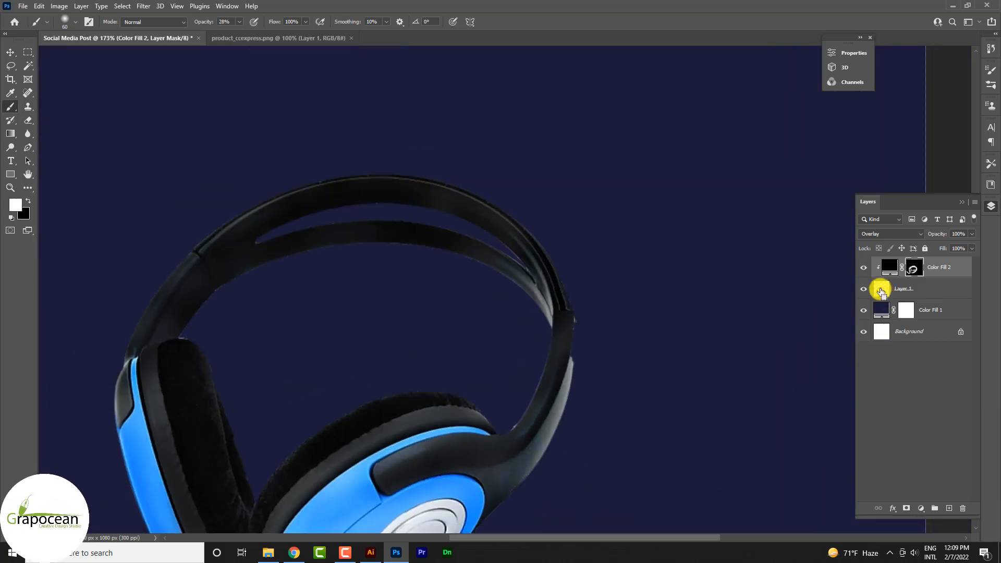
Step: Load the outline of the headphones layer as a selection
{"action": "left_click", "coordinate": [880, 288], "text": "ctrl"}
{"action": "scroll", "coordinate": [528, 400], "scroll_direction": "up", "scroll_amount": 3}
{"action": "scroll", "coordinate": [576, 445], "scroll_direction": "down", "scroll_amount": 3}
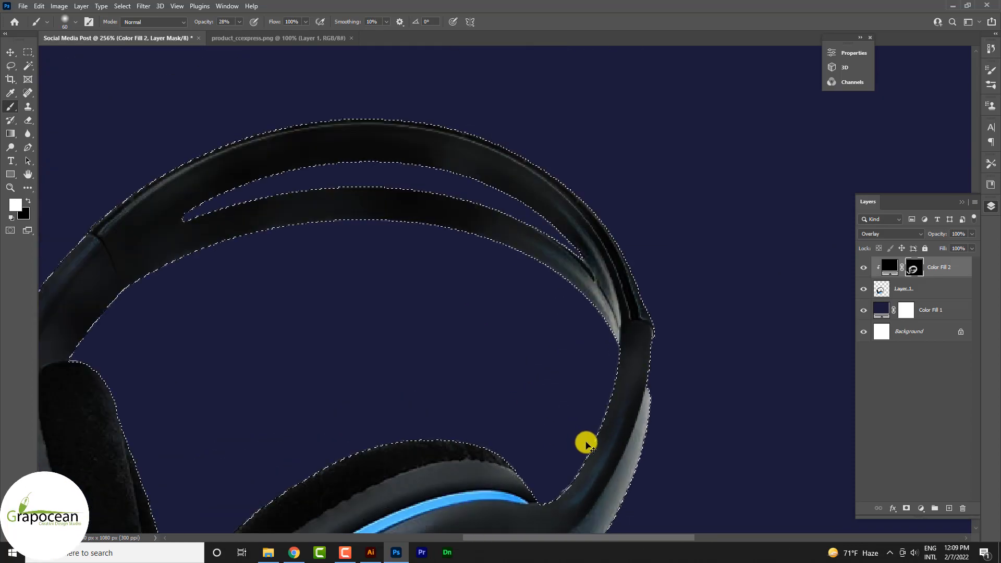
{"action": "scroll", "coordinate": [570, 493], "scroll_direction": "up", "scroll_amount": 8}
{"action": "scroll", "coordinate": [571, 492], "scroll_direction": "up", "scroll_amount": 2}
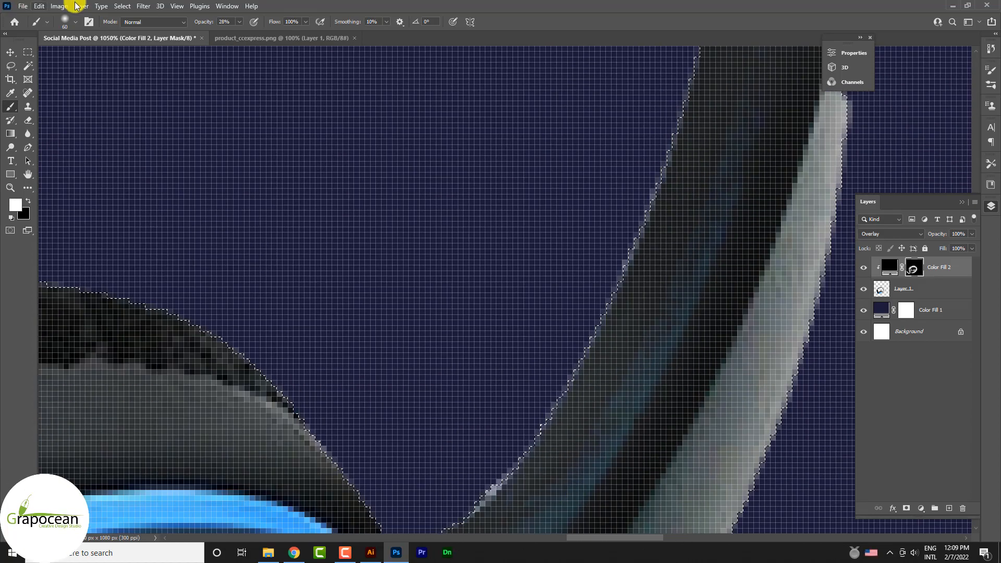
Step: Contract the headphones selection by 1 pixel
{"action": "left_click", "coordinate": [125, 6]}
{"action": "mouse_move", "coordinate": [209, 163]}
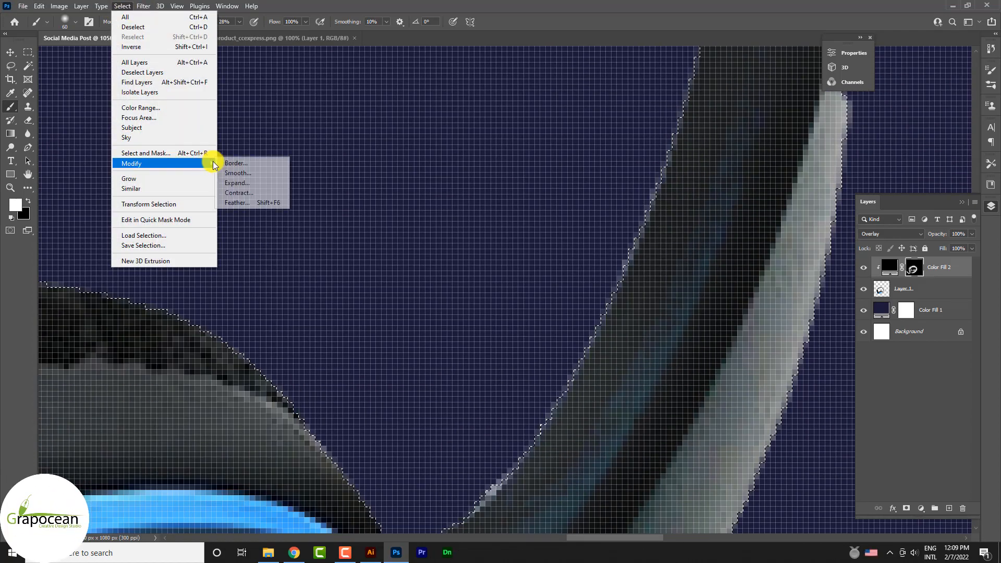
{"action": "left_click", "coordinate": [255, 192]}
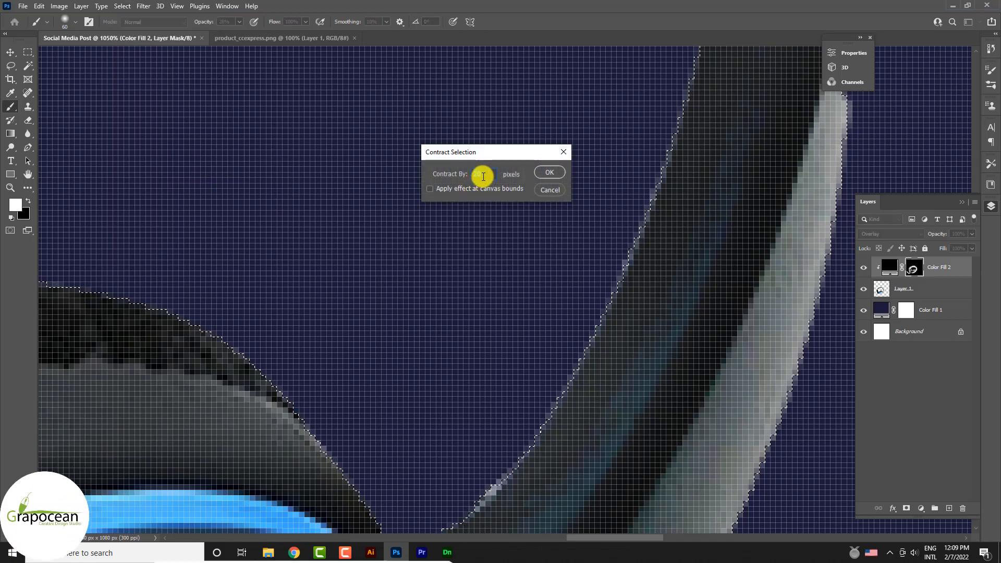
{"action": "type", "text": "1"}
{"action": "key", "text": "Return"}
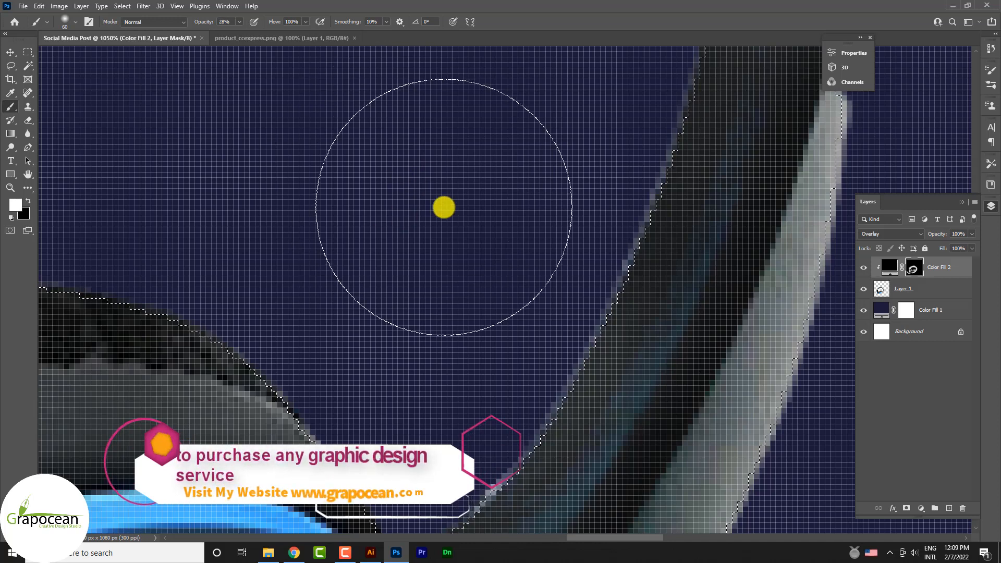
Step: Add a layer mask to the headphones layer from the contracted selection to trim the light edge fringe
{"action": "scroll", "coordinate": [469, 214], "scroll_direction": "down", "scroll_amount": 5}
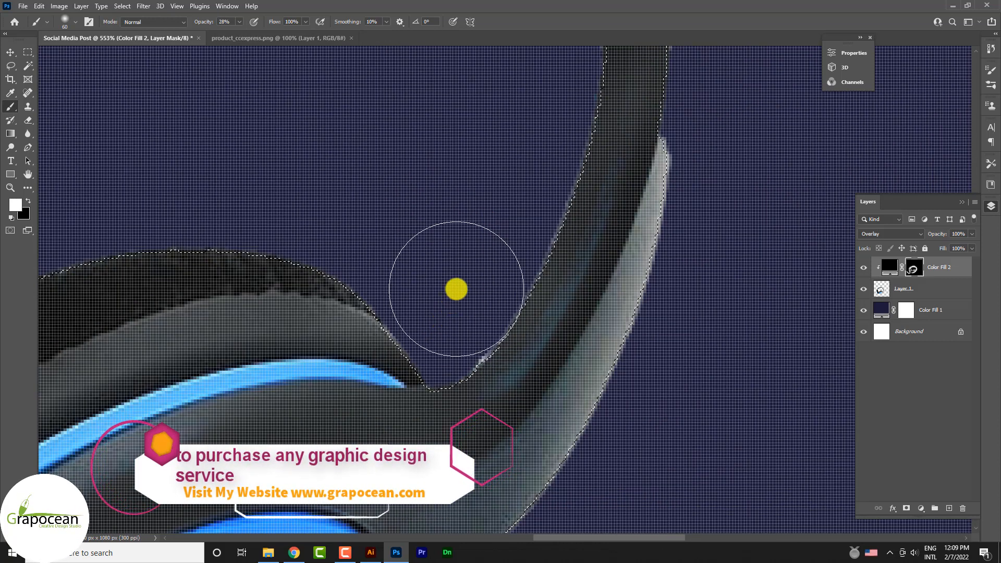
{"action": "scroll", "coordinate": [455, 288], "scroll_direction": "down", "scroll_amount": 5}
{"action": "left_click", "coordinate": [889, 289]}
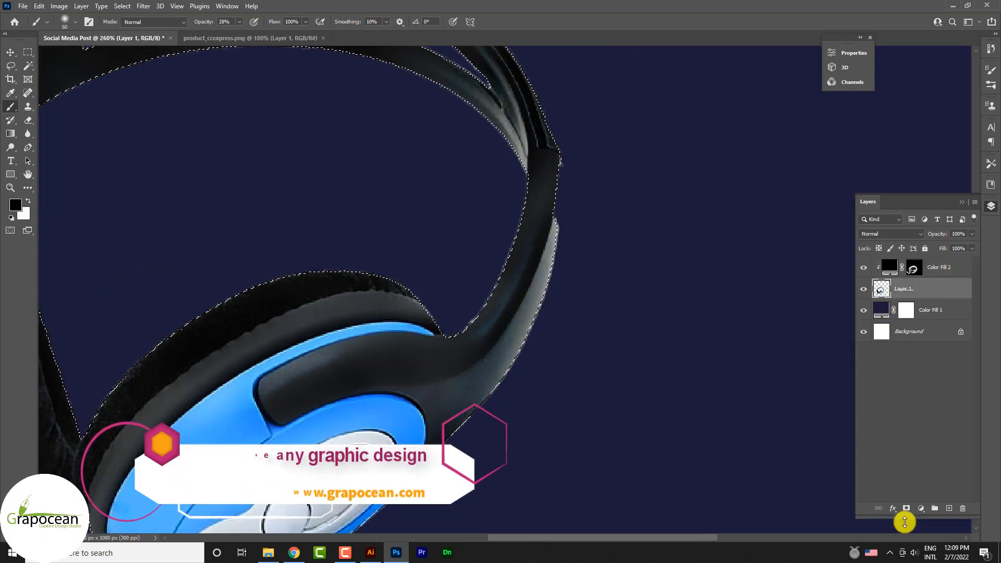
{"action": "left_click", "coordinate": [907, 508]}
{"action": "scroll", "coordinate": [576, 382], "scroll_direction": "down", "scroll_amount": 5}
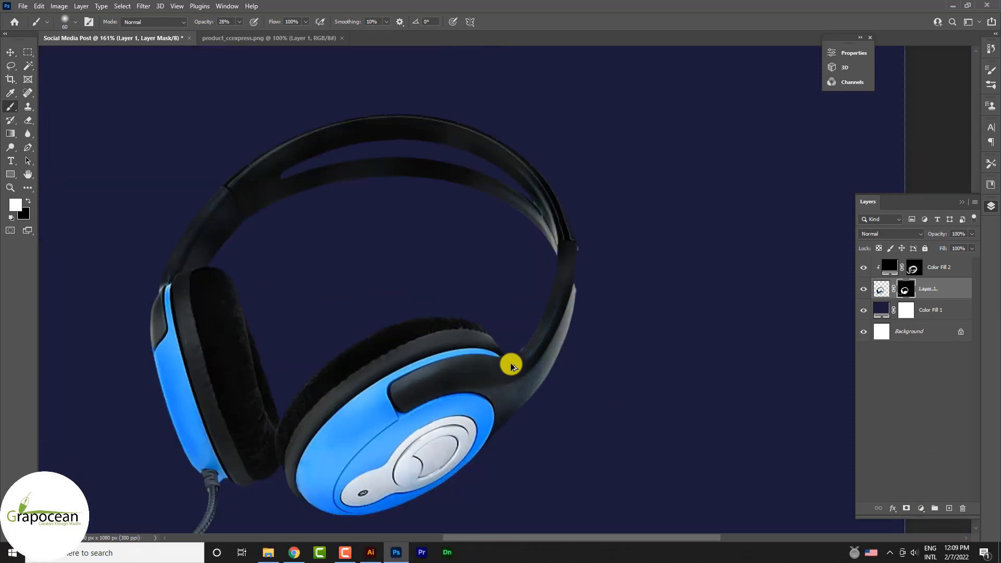
{"action": "scroll", "coordinate": [514, 361], "scroll_direction": "up", "scroll_amount": 3}
{"action": "scroll", "coordinate": [536, 358], "scroll_direction": "up", "scroll_amount": 3}
{"action": "scroll", "coordinate": [706, 424], "scroll_direction": "down", "scroll_amount": 5}
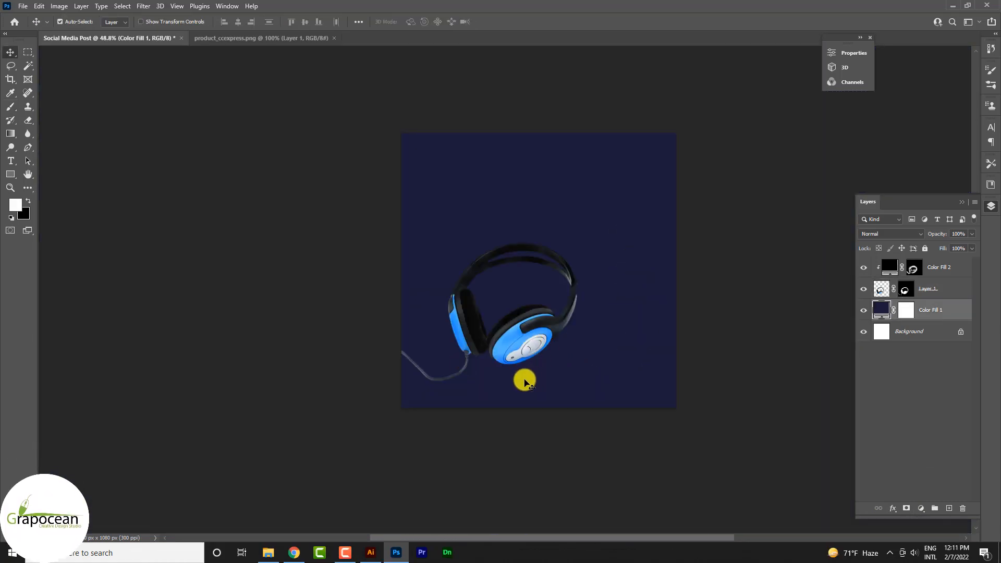
Step: Switch to Illustrator and draw a thin vertical black rectangle about 5.7 × 615 pt near the artboard's left edge
{"action": "left_click", "coordinate": [371, 552]}
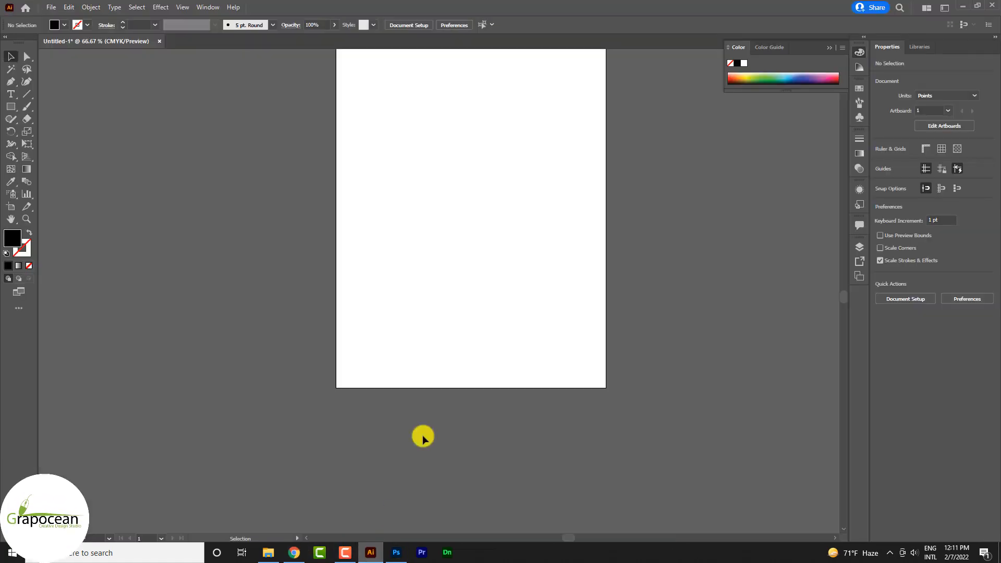
{"action": "left_click_drag", "start_coordinate": [11, 106], "coordinate": [52, 105]}
{"action": "mouse_move", "coordinate": [369, 109]}
{"action": "left_mouse_down"}
{"action": "mouse_move", "coordinate": [409, 321]}
{"action": "mouse_move", "coordinate": [371, 387]}
{"action": "left_mouse_up"}
Step: Move the rectangle's upper-right corner point inward to about X 73.3 pt so the bar tapers toward its top
{"action": "scroll", "coordinate": [384, 203], "scroll_direction": "up", "scroll_amount": 5}
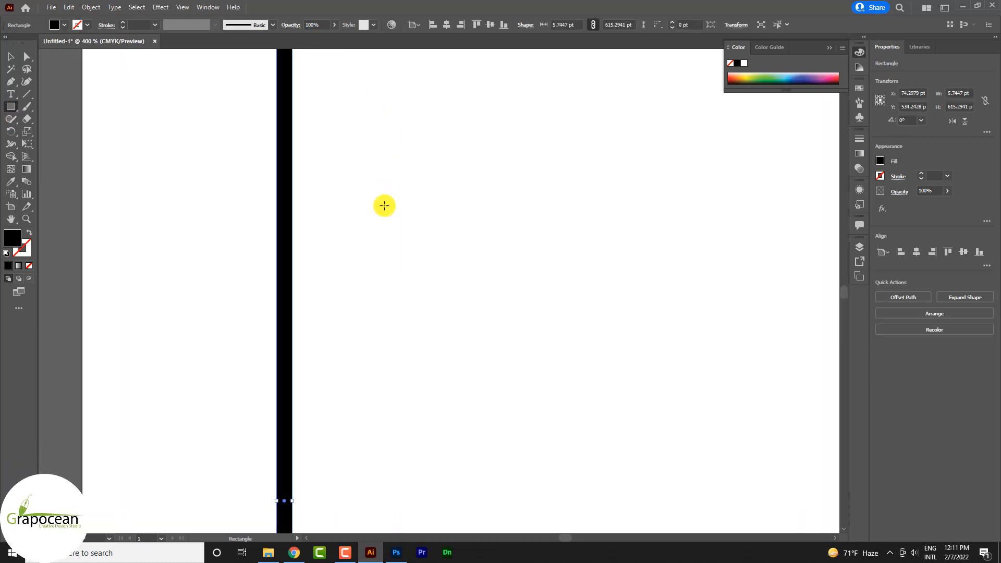
{"action": "scroll", "coordinate": [297, 135], "scroll_direction": "down", "scroll_amount": 5}
{"action": "scroll", "coordinate": [305, 112], "scroll_direction": "up", "scroll_amount": 10}
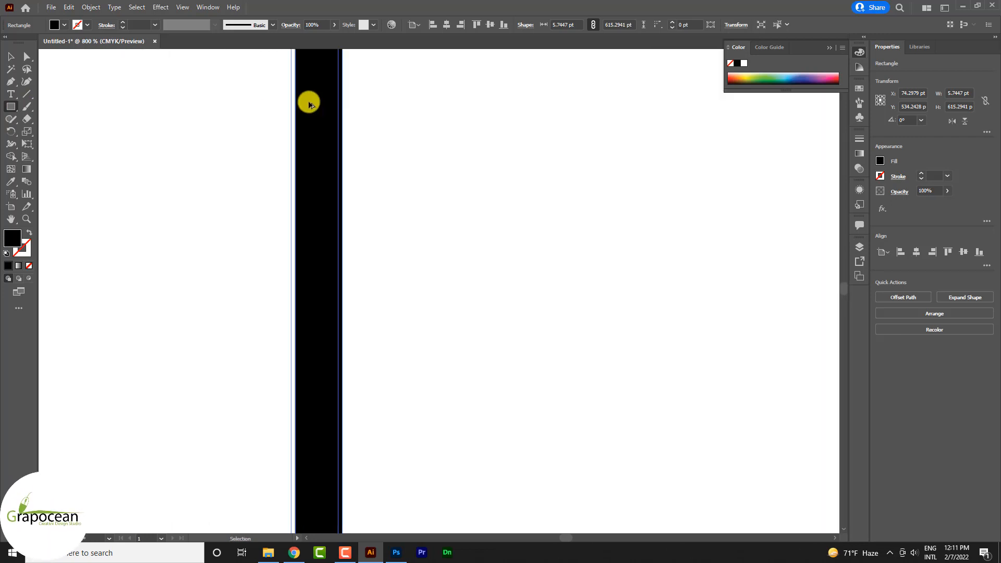
{"action": "scroll", "coordinate": [445, 210], "scroll_direction": "up", "scroll_amount": 5}
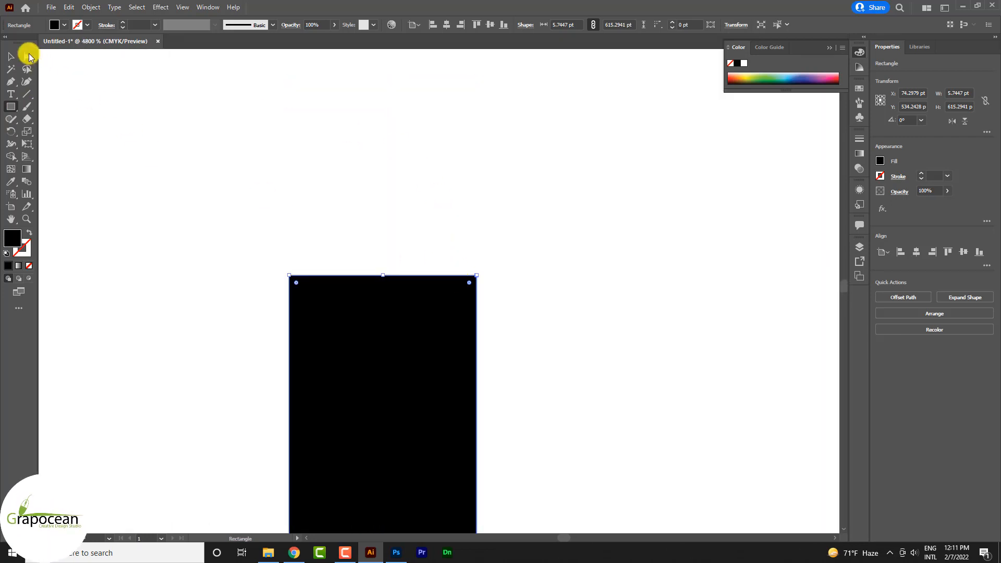
{"action": "left_click", "coordinate": [27, 56]}
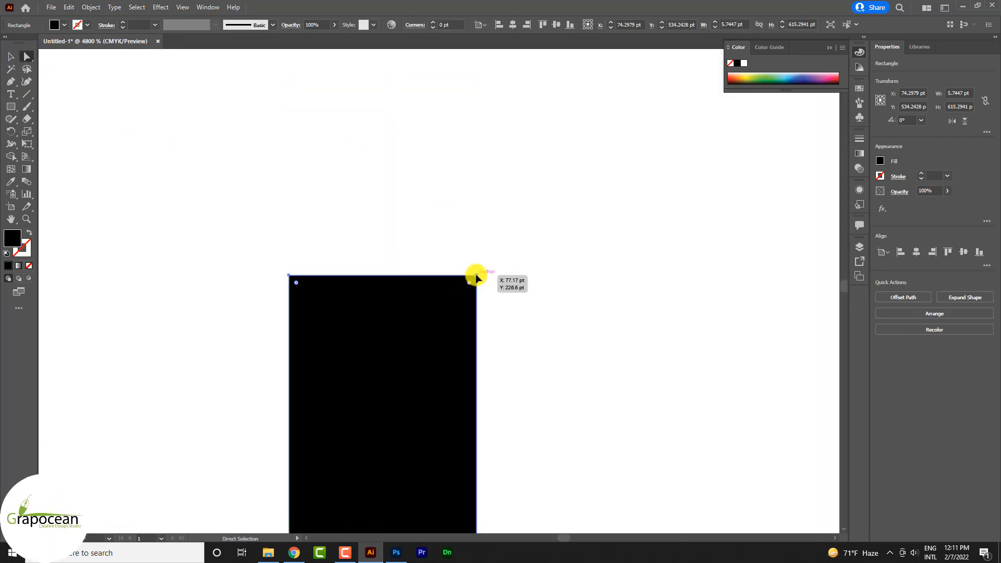
{"action": "left_click_drag", "start_coordinate": [476, 276], "coordinate": [347, 276]}
{"action": "key", "text": "ctrl+z"}
{"action": "scroll", "coordinate": [488, 324], "scroll_direction": "down", "scroll_amount": 8}
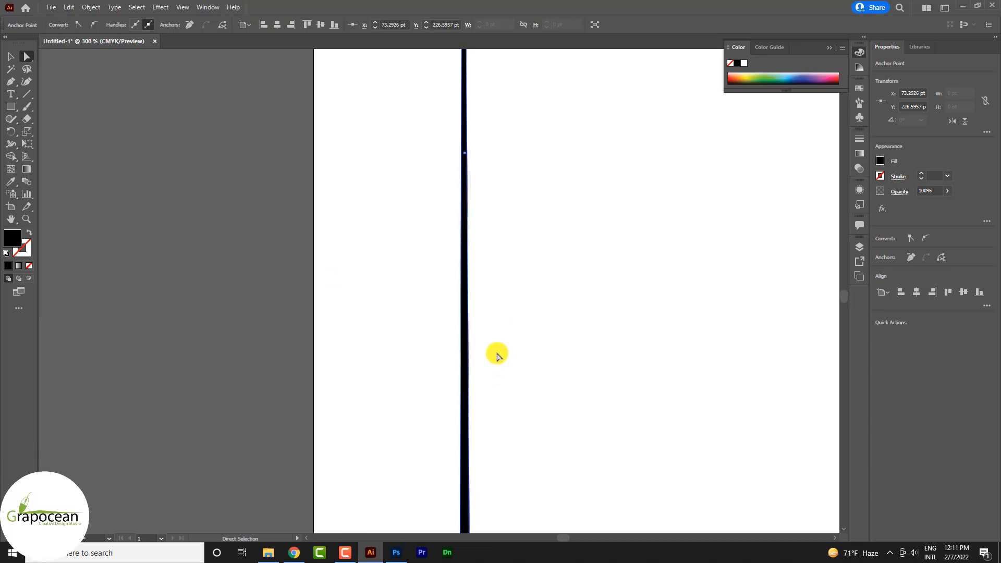
{"action": "scroll", "coordinate": [494, 406], "scroll_direction": "down", "scroll_amount": 3}
{"action": "scroll", "coordinate": [471, 435], "scroll_direction": "down", "scroll_amount": 5}
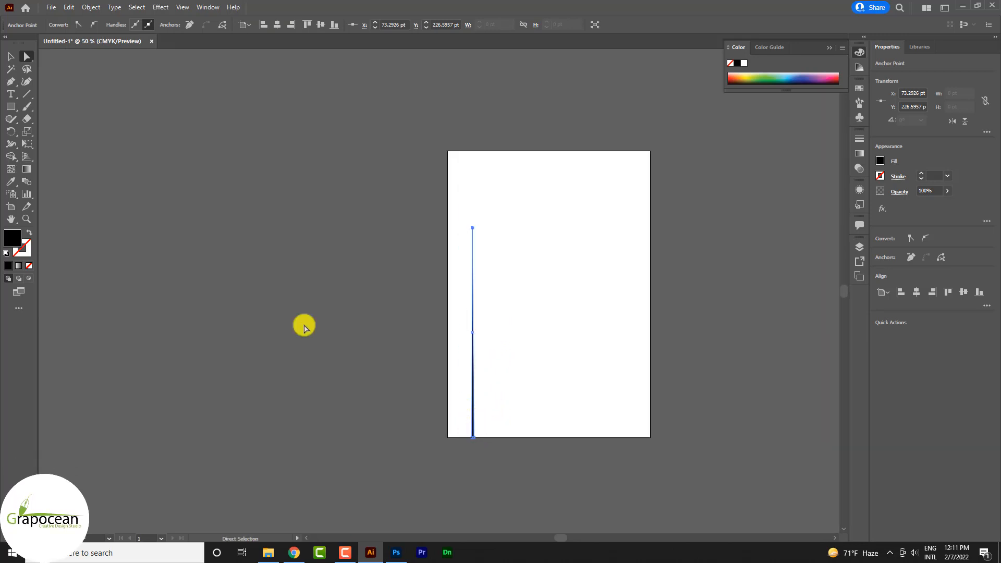
Step: Rotate the tapered bar to about 334.5° so its thick lower end swings out beyond the artboard's left edge
{"action": "left_click", "coordinate": [10, 55]}
{"action": "scroll", "coordinate": [480, 425], "scroll_direction": "up", "scroll_amount": 4}
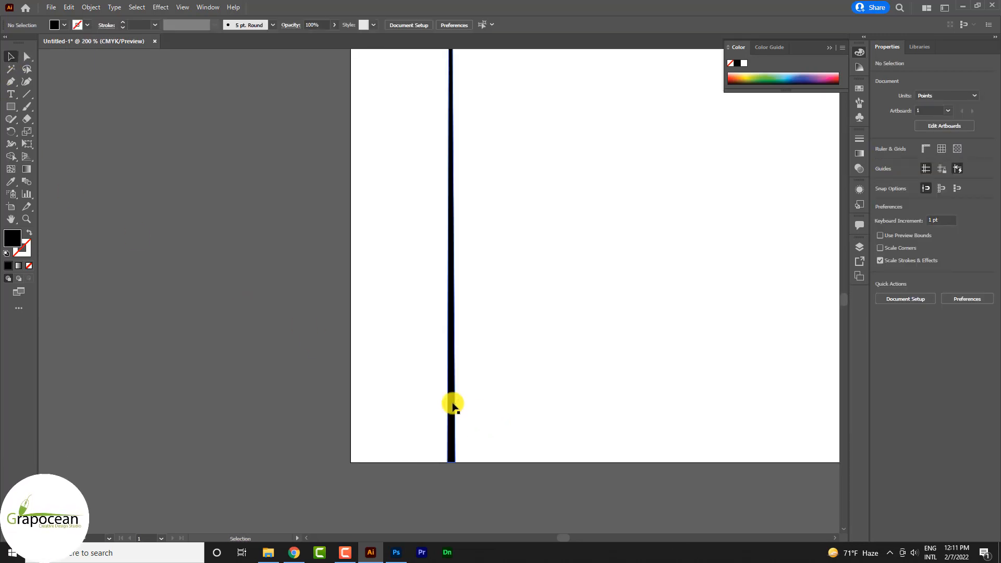
{"action": "left_click", "coordinate": [452, 405]}
{"action": "left_click_drag", "start_coordinate": [459, 469], "coordinate": [266, 449]}
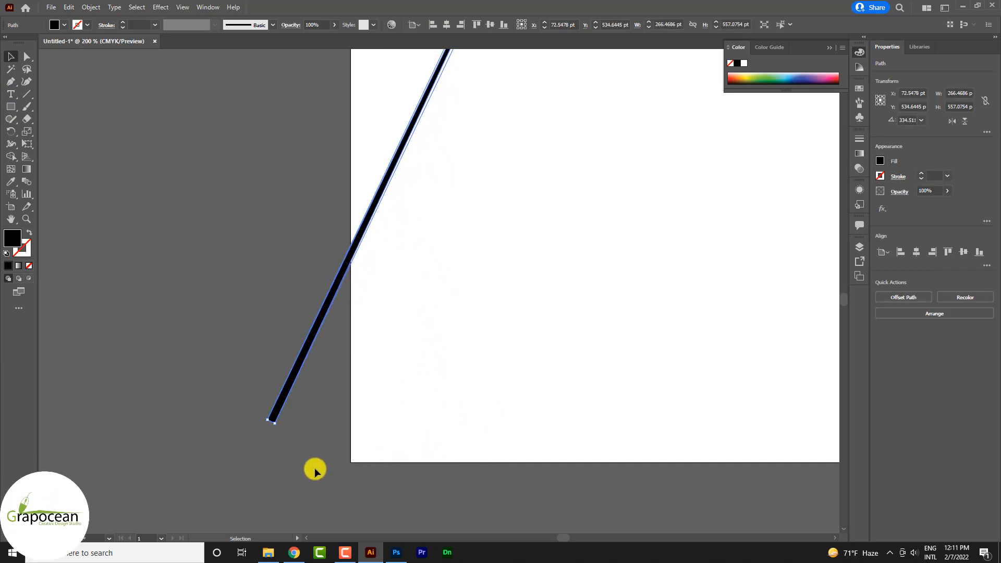
{"action": "left_click", "coordinate": [315, 470]}
Step: Duplicate the slanted bar level with the original, with its lower end near the artboard's right edge
{"action": "scroll", "coordinate": [319, 441], "scroll_direction": "down", "scroll_amount": 7}
{"action": "scroll", "coordinate": [348, 454], "scroll_direction": "up", "scroll_amount": 1}
{"action": "scroll", "coordinate": [331, 453], "scroll_direction": "up", "scroll_amount": 4}
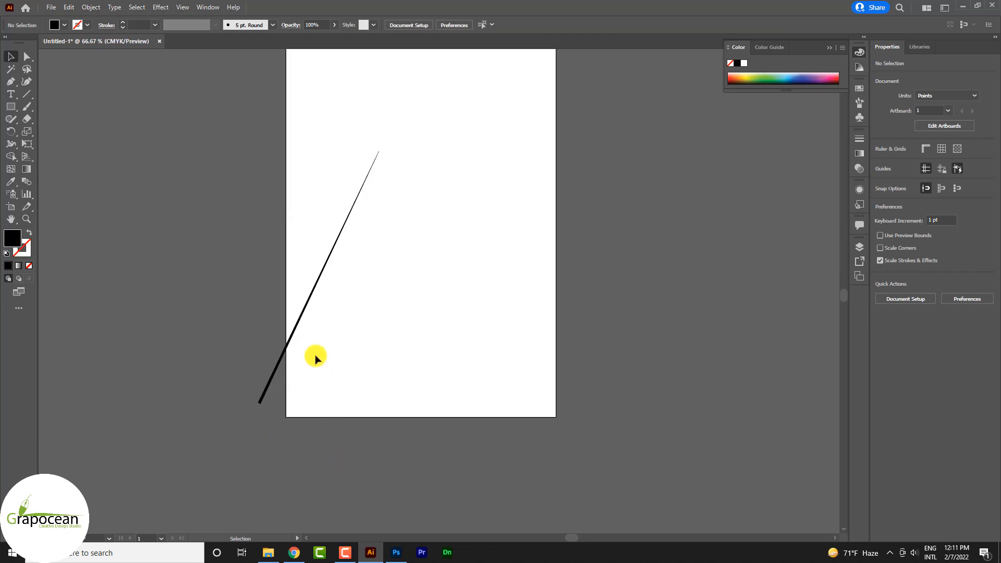
{"action": "left_click", "coordinate": [290, 336]}
{"action": "left_click_drag", "start_coordinate": [295, 335], "coordinate": [582, 373]}
Step: Select both slanted bars and blend them with the Blend tool
{"action": "left_click", "coordinate": [181, 284]}
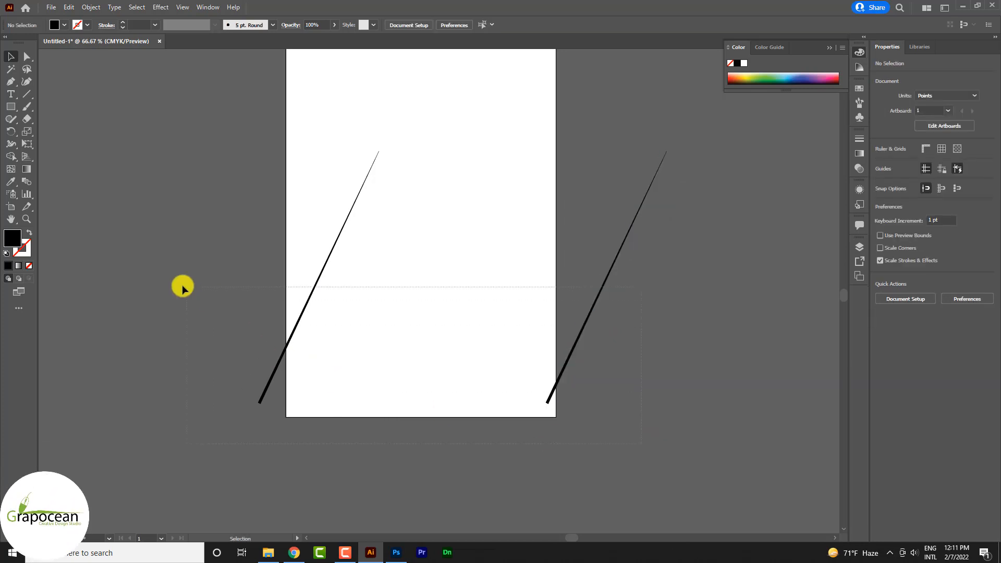
{"action": "key", "text": "ctrl+a"}
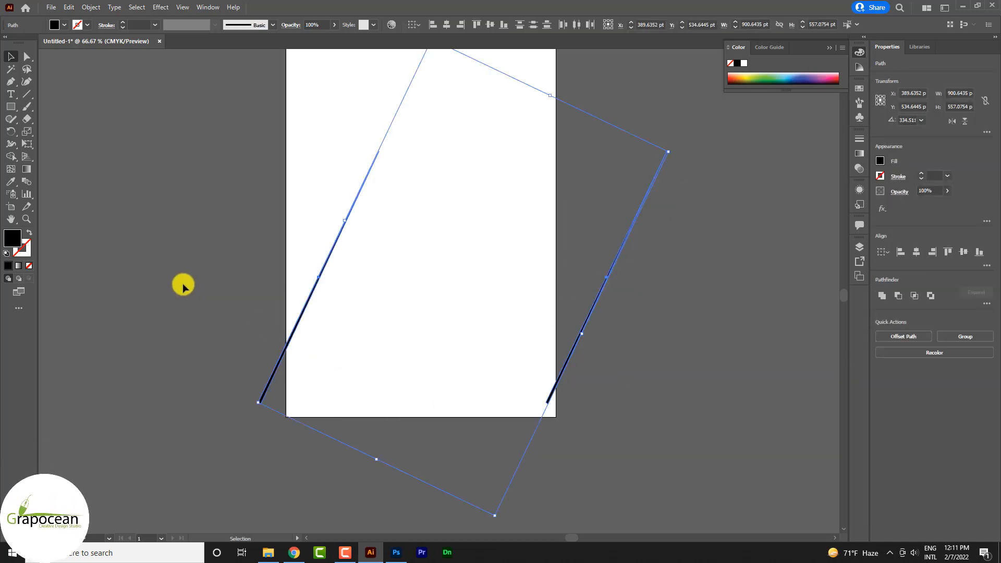
{"action": "left_click", "coordinate": [26, 181]}
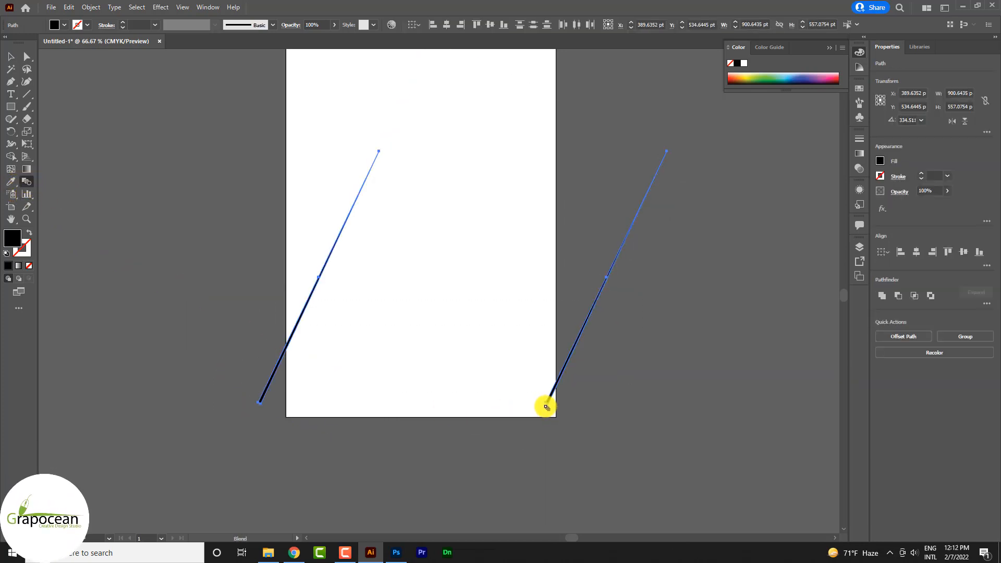
{"action": "left_click", "coordinate": [546, 406]}
Step: Set the blend's spacing to Specified Steps with 100 steps
{"action": "double_click", "coordinate": [20, 185]}
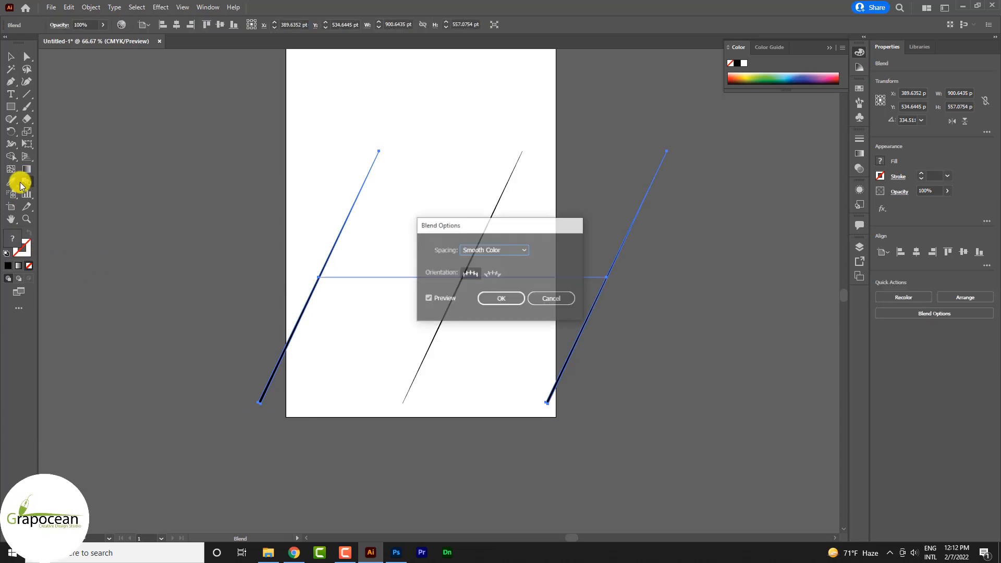
{"action": "left_click", "coordinate": [505, 255]}
{"action": "left_click", "coordinate": [516, 268]}
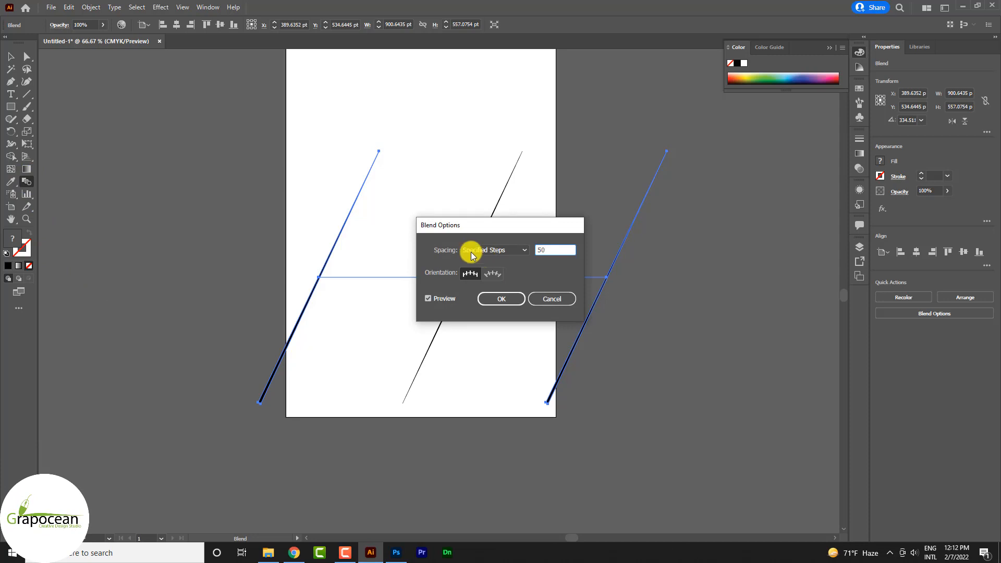
{"action": "left_click", "coordinate": [442, 300]}
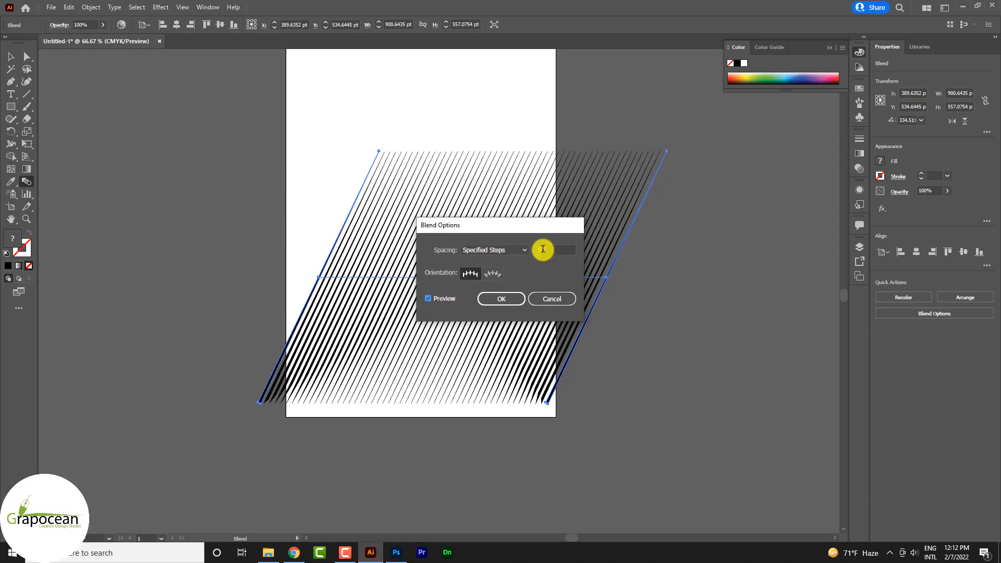
{"action": "type", "text": "100"}
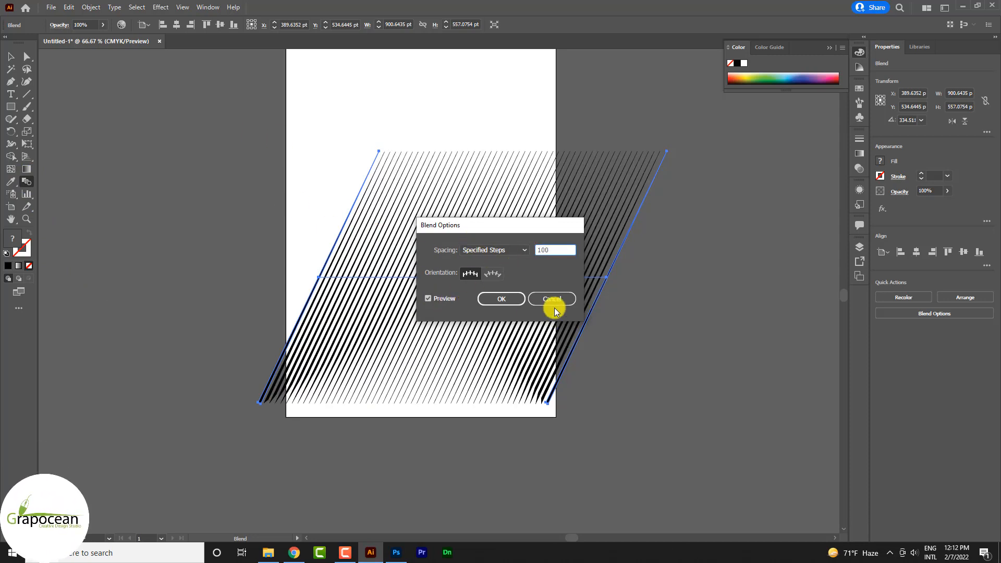
{"action": "left_click", "coordinate": [501, 298]}
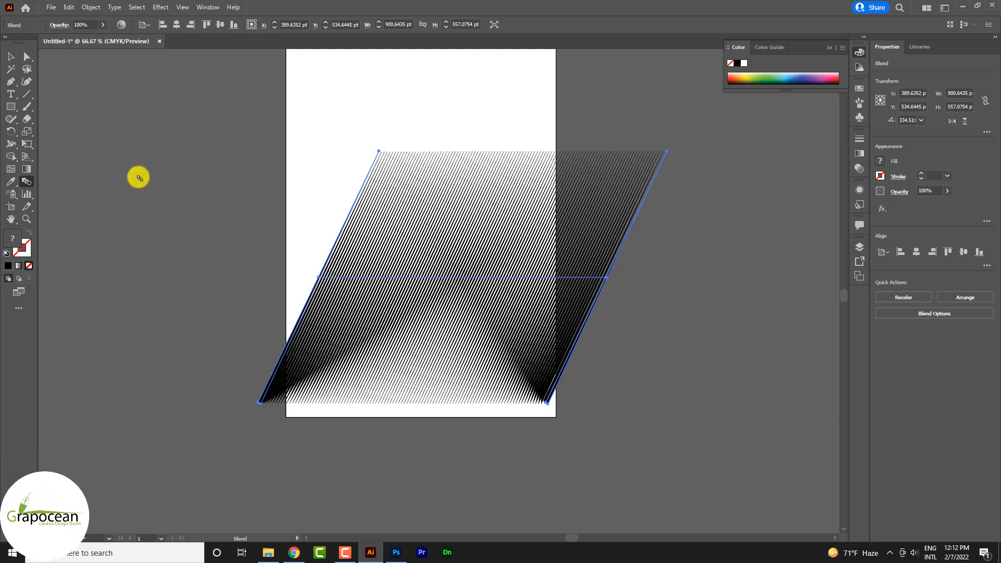
Step: Place the line blend in the Photoshop post behind the headphones as a smart object and enlarge it beyond the canvas edges
{"action": "left_click", "coordinate": [11, 57]}
{"action": "left_click", "coordinate": [192, 219]}
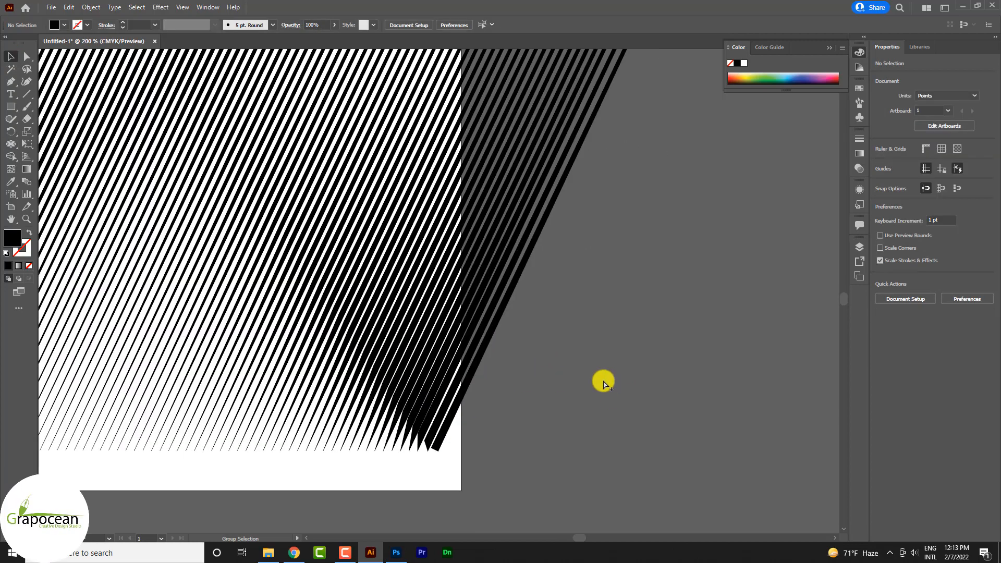
{"action": "key", "text": "ctrl+minus"}
{"action": "key", "text": "ctrl+minus"}
{"action": "key", "text": "ctrl+minus"}
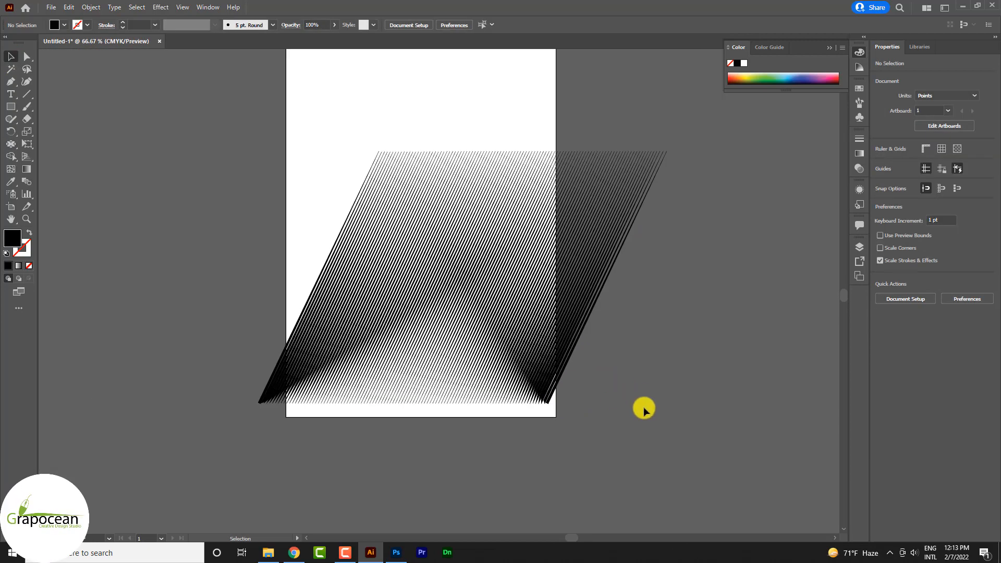
{"action": "left_click_drag", "start_coordinate": [482, 281], "coordinate": [539, 387]}
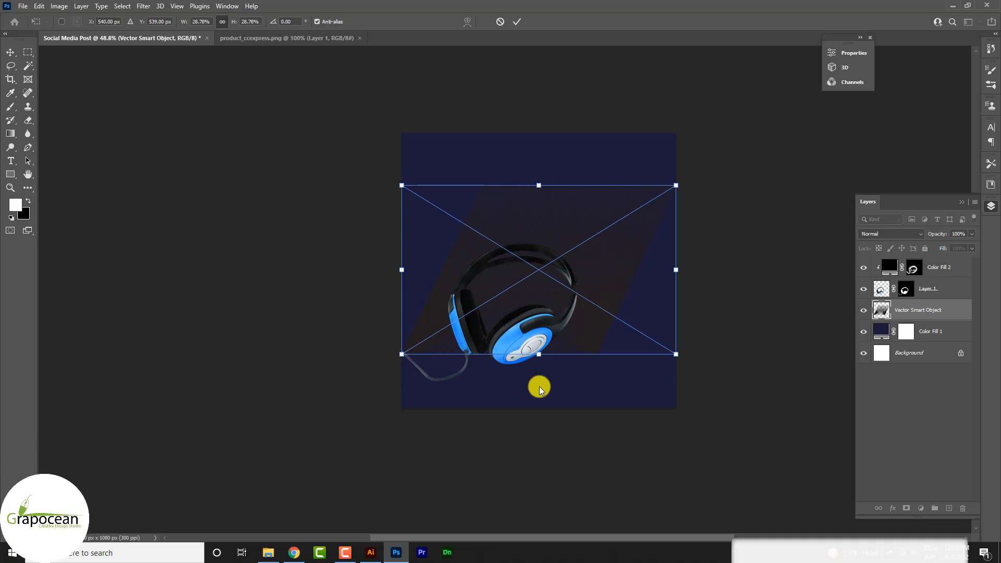
{"action": "left_click_drag", "start_coordinate": [676, 354], "coordinate": [776, 417]}
{"action": "left_click", "coordinate": [515, 22]}
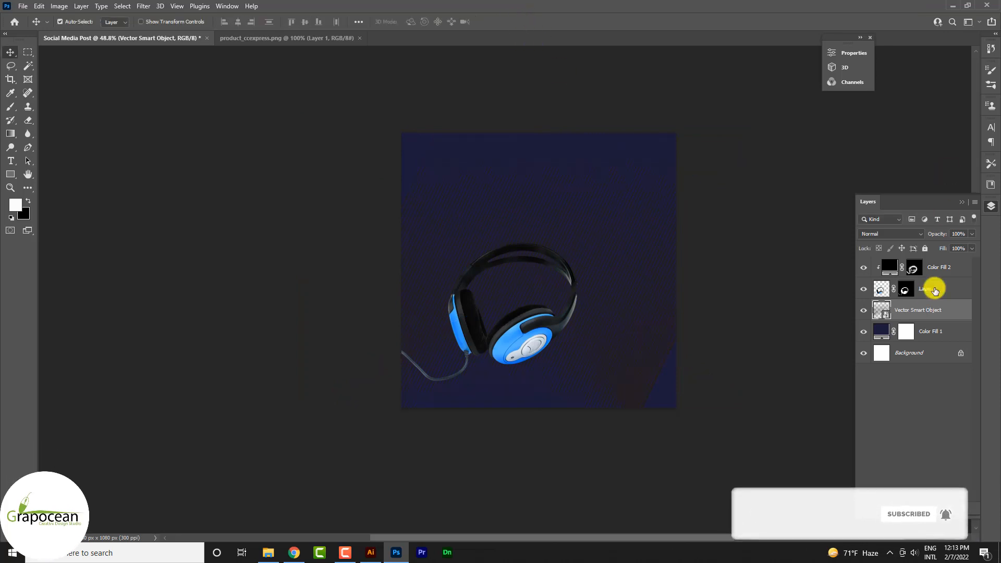
Step: Apply a white (ffffff) Color Overlay layer style to the line pattern
{"action": "right_click", "coordinate": [933, 311]}
{"action": "left_click", "coordinate": [830, 81]}
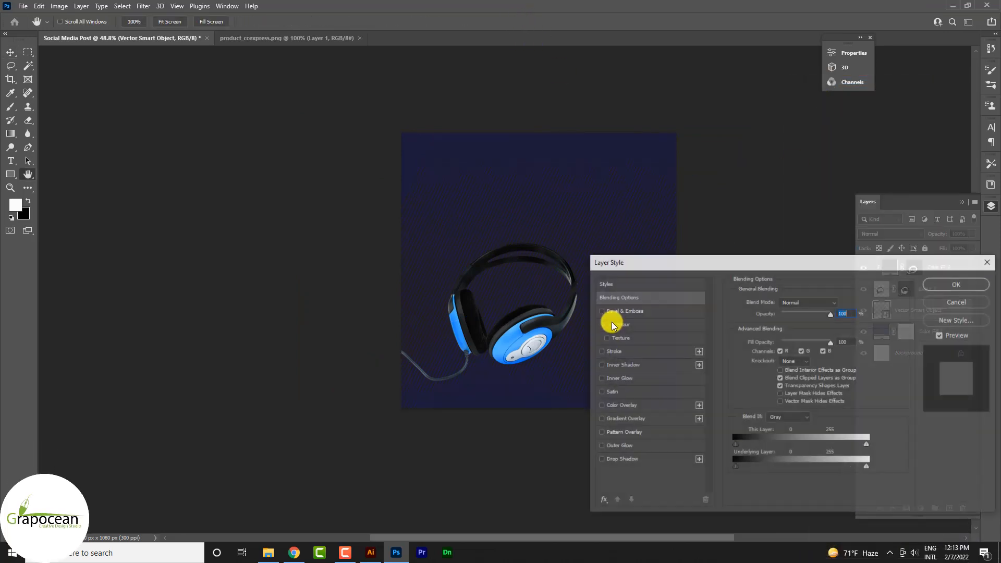
{"action": "left_click", "coordinate": [624, 406]}
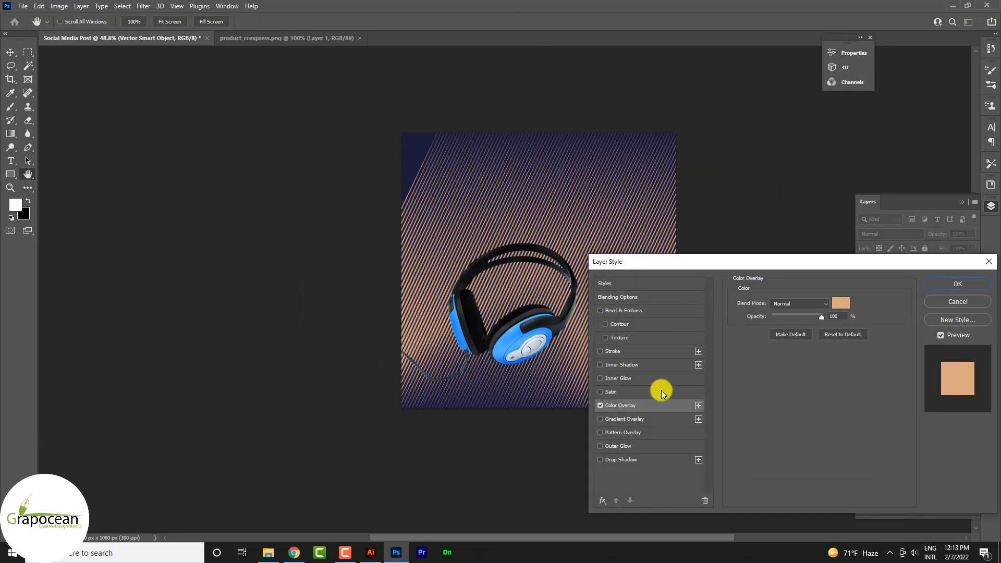
{"action": "left_click", "coordinate": [843, 302]}
{"action": "type", "text": "ffffff"}
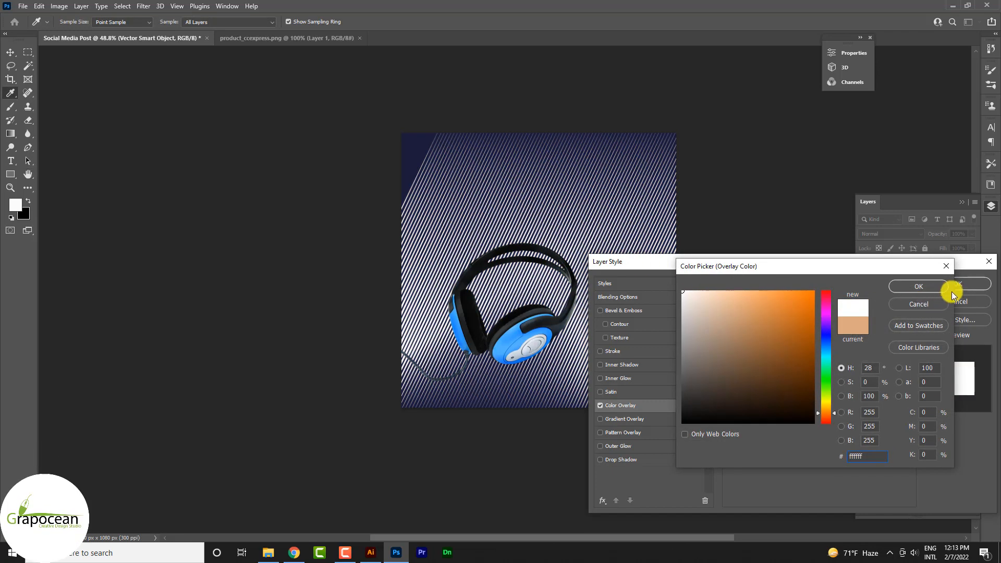
{"action": "left_click", "coordinate": [931, 289]}
{"action": "key", "text": "Return"}
Step: Convert the styled line pattern to a smart object and set its blend mode to Overlay
{"action": "right_click", "coordinate": [930, 313]}
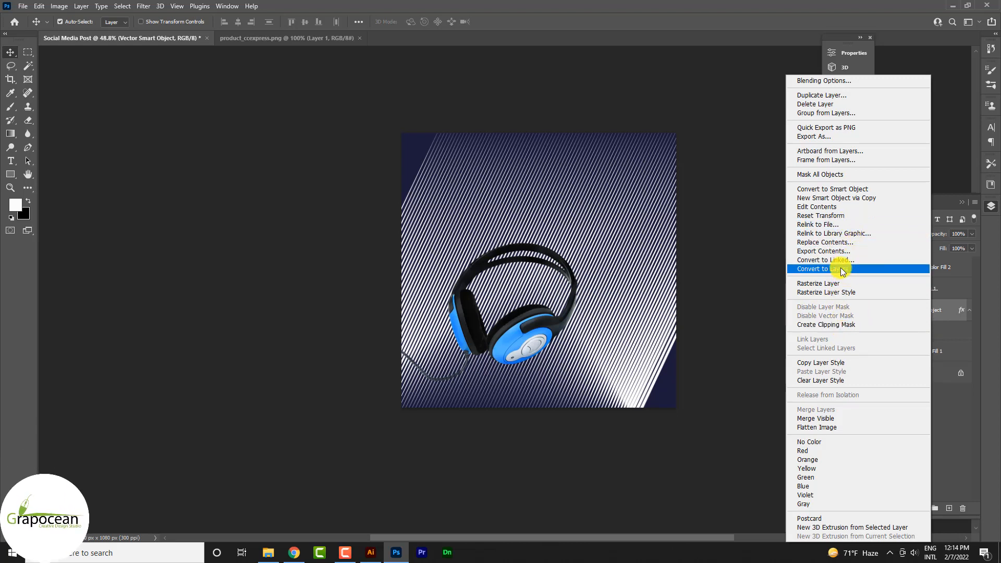
{"action": "left_click", "coordinate": [853, 190]}
{"action": "left_click", "coordinate": [886, 233]}
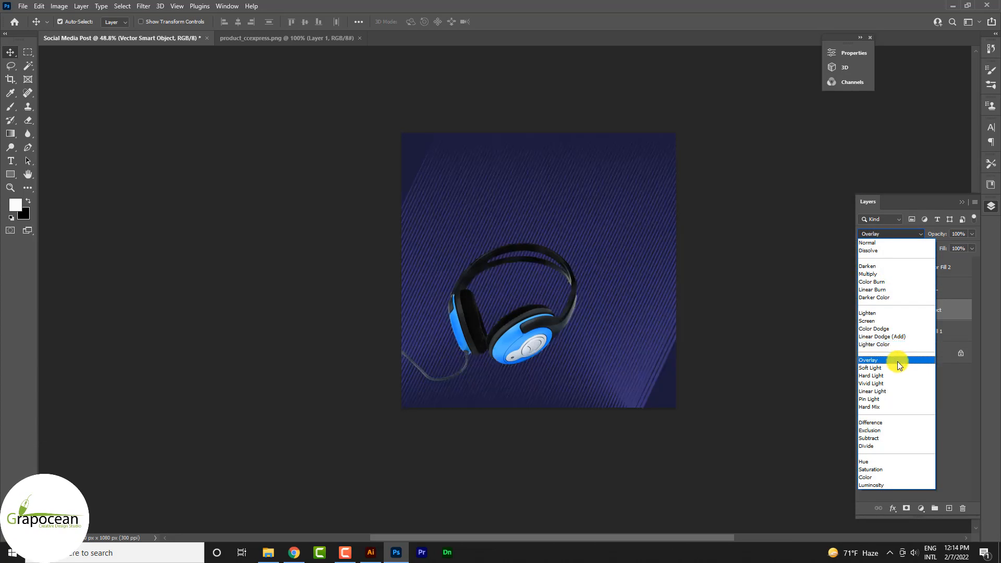
{"action": "left_click", "coordinate": [897, 361]}
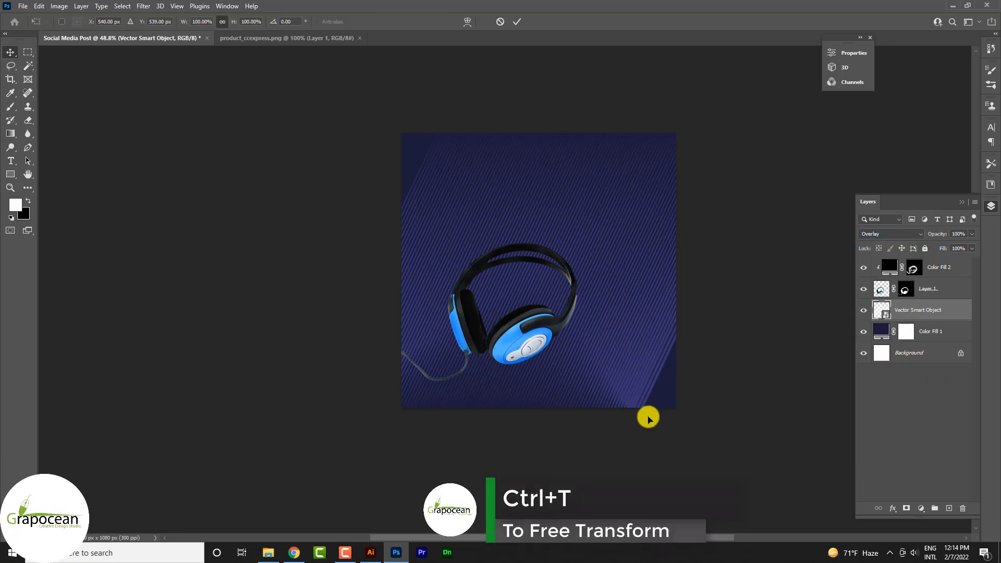
Step: Distort the line pattern by lowering its upper corners to form a receding floor under the headphones, and tilt it to about 3.9°
{"action": "left_click_drag", "start_coordinate": [777, 123], "coordinate": [689, 334]}
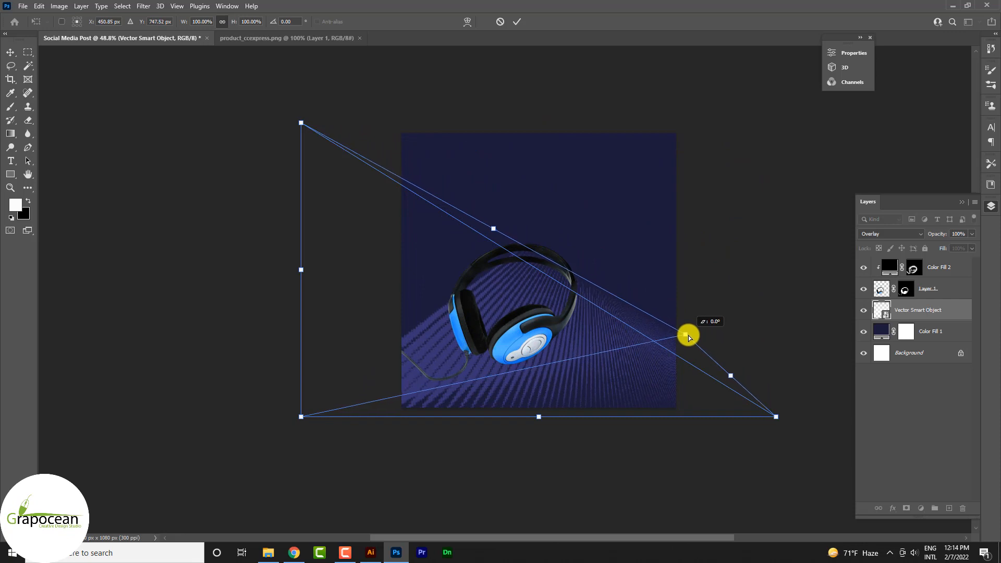
{"action": "left_click_drag", "start_coordinate": [302, 124], "coordinate": [293, 256]}
{"action": "left_click_drag", "start_coordinate": [688, 337], "coordinate": [708, 315]}
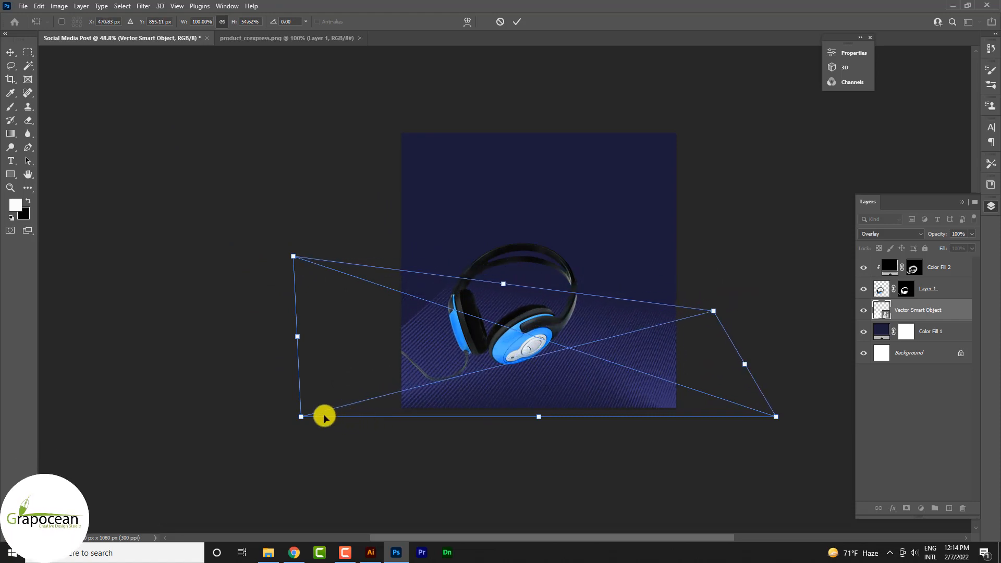
{"action": "mouse_move", "coordinate": [301, 417]}
{"action": "left_mouse_down"}
{"action": "mouse_move", "coordinate": [295, 402]}
{"action": "mouse_move", "coordinate": [301, 420]}
{"action": "left_mouse_up"}
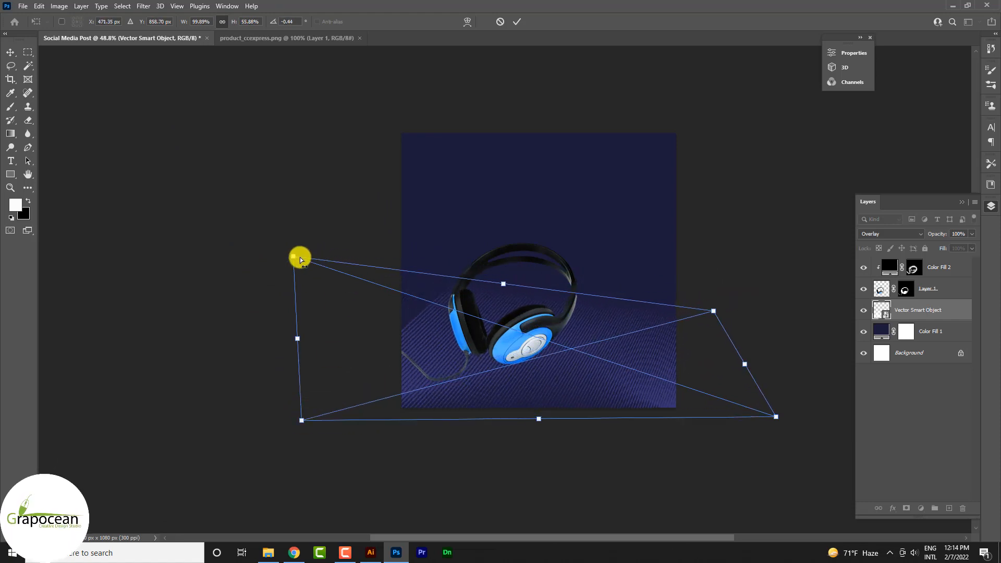
{"action": "left_click_drag", "start_coordinate": [300, 260], "coordinate": [295, 237]}
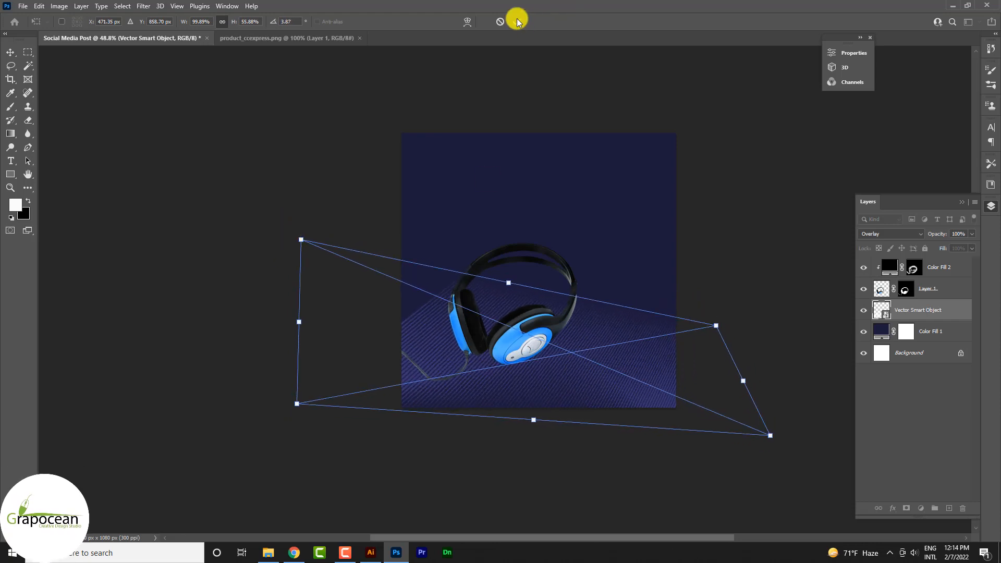
{"action": "left_click", "coordinate": [518, 22]}
Step: Add a solid color fill layer above the line pattern, starting from navy 1B1B3A and darkening it to near-black navy
{"action": "key", "text": "ctrl+0"}
{"action": "left_click", "coordinate": [921, 508]}
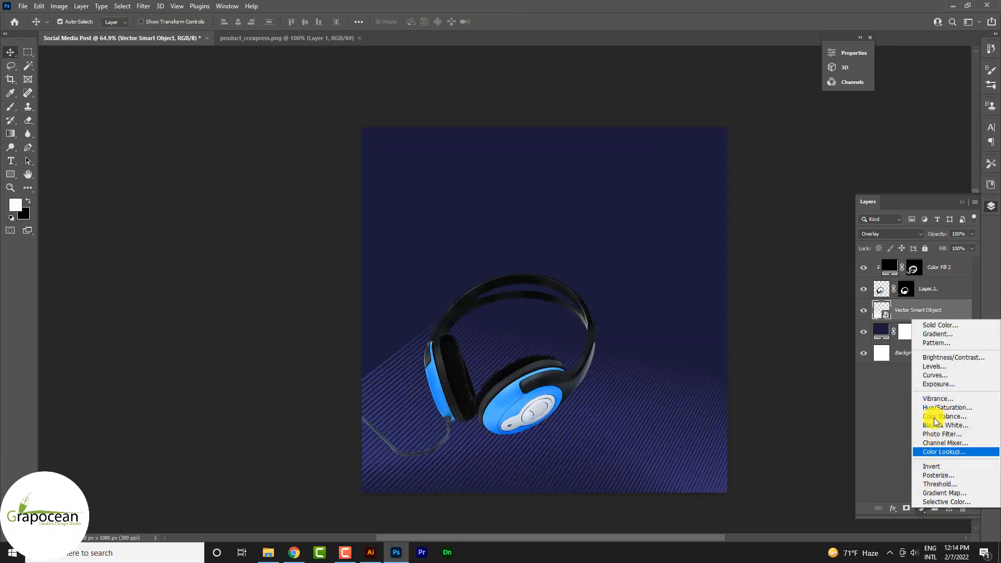
{"action": "left_click", "coordinate": [940, 324]}
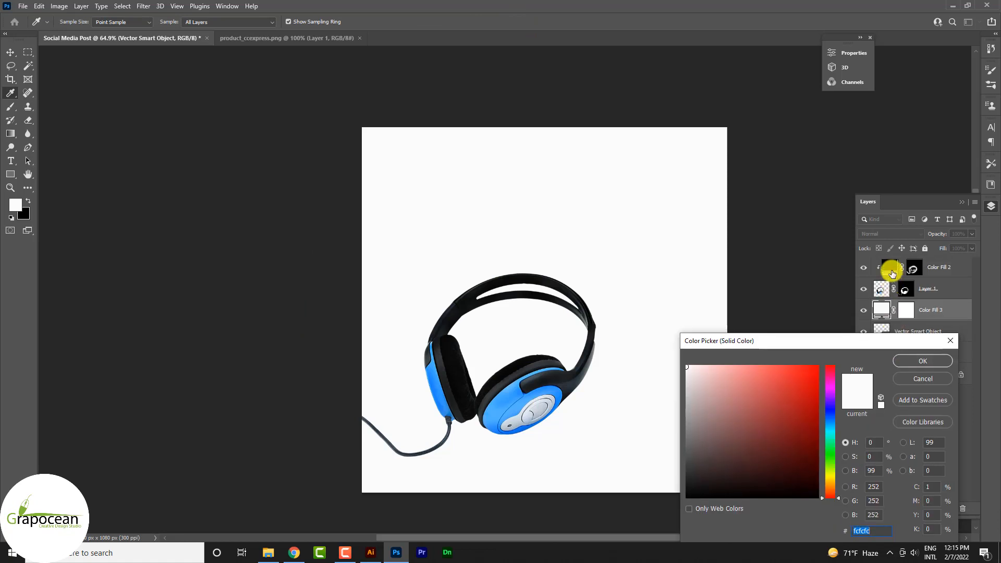
{"action": "left_click", "coordinate": [935, 362]}
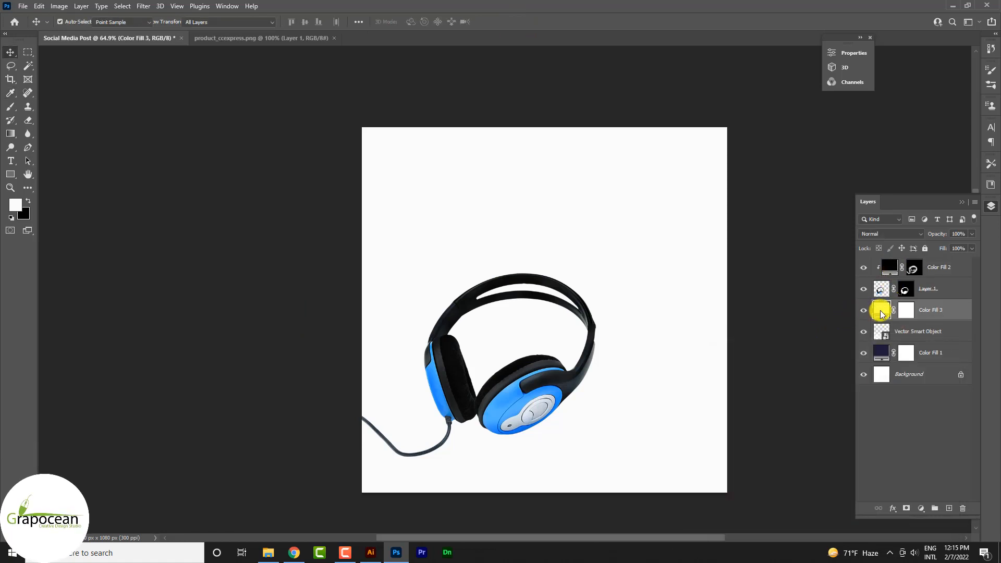
{"action": "double_click", "coordinate": [881, 312]}
{"action": "type", "text": "1B1B3A"}
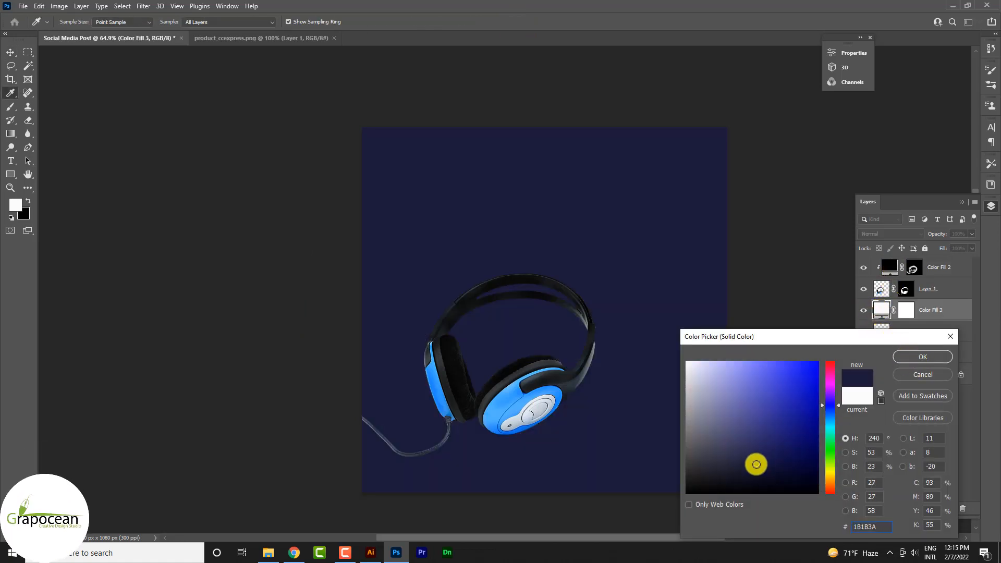
{"action": "left_click", "coordinate": [922, 356]}
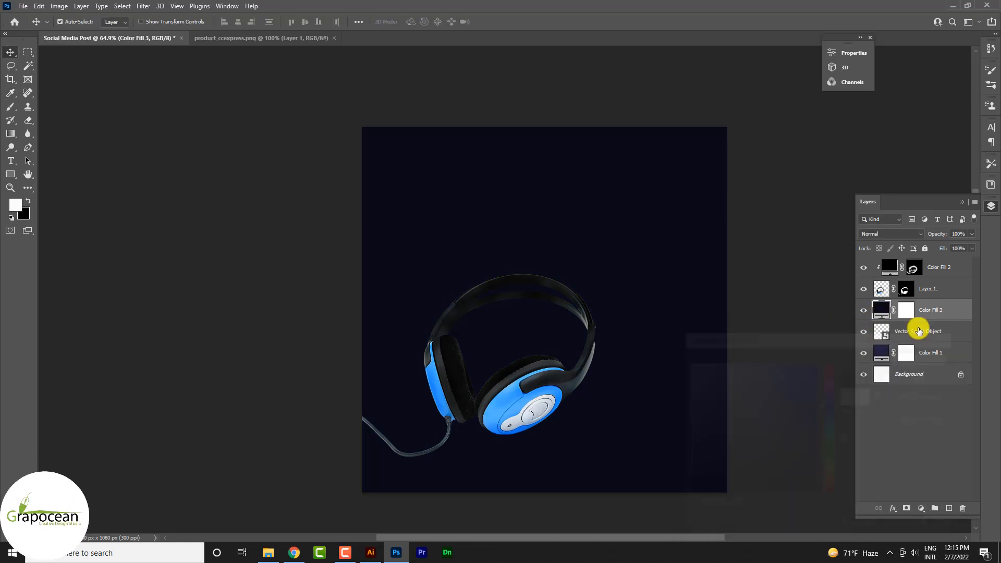
Step: Fade the lower part of the dark fill on its layer mask with black-to-transparent linear gradients from the bottom edge upward
{"action": "left_click", "coordinate": [11, 134]}
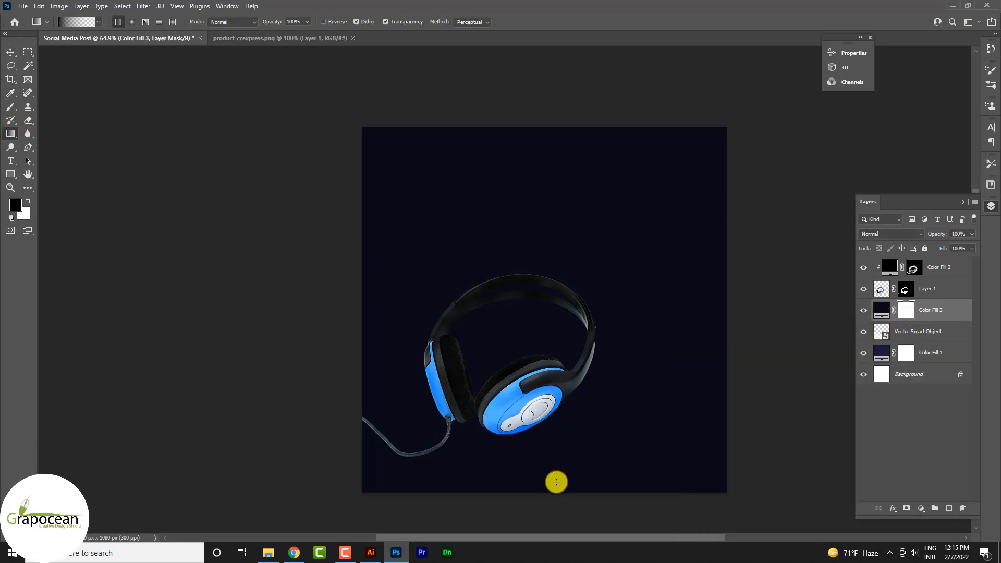
{"action": "mouse_move", "coordinate": [554, 482]}
{"action": "left_mouse_down"}
{"action": "mouse_move", "coordinate": [536, 342]}
{"action": "mouse_move", "coordinate": [554, 239]}
{"action": "left_mouse_up"}
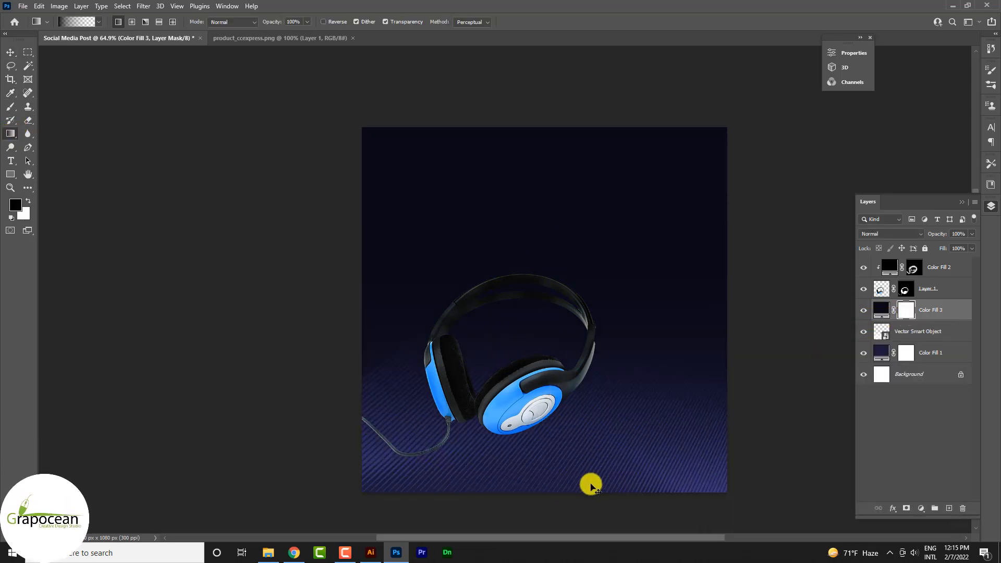
{"action": "left_click_drag", "start_coordinate": [619, 505], "coordinate": [615, 293]}
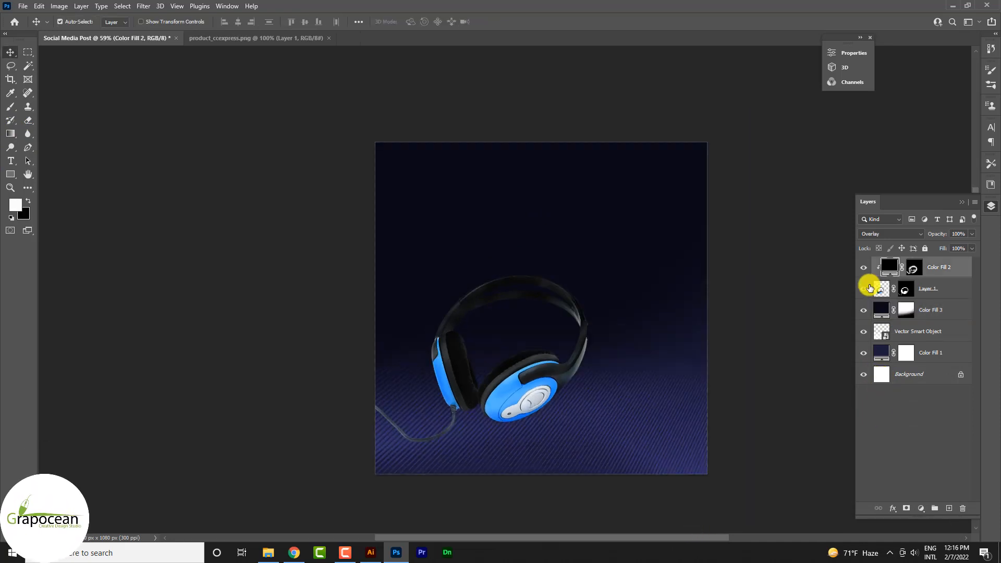
Step: Group the headphones layer with its clipped dark fill and duplicate the group
{"action": "left_click", "coordinate": [864, 289]}
{"action": "left_click", "coordinate": [864, 290]}
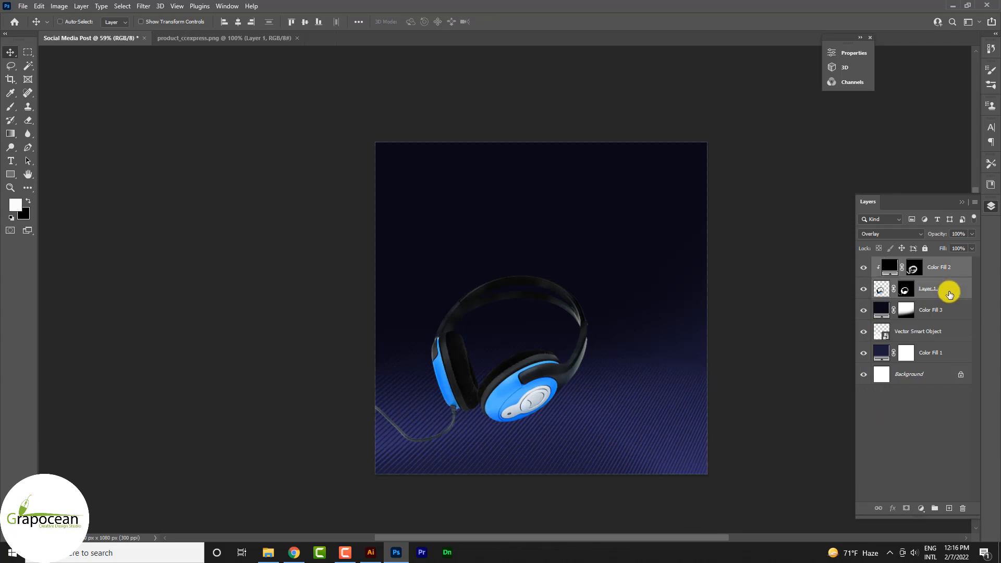
{"action": "key", "text": "ctrl+g"}
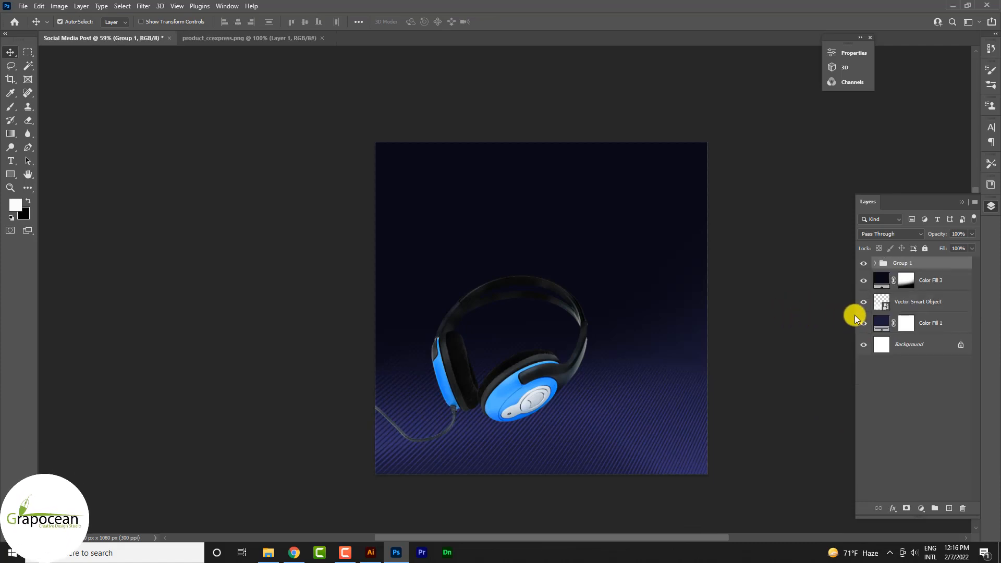
{"action": "key", "text": "ctrl+j"}
Step: Flip the duplicated headphones vertically and move them down to mirror the lower part of the original
{"action": "key", "text": "ctrl+t"}
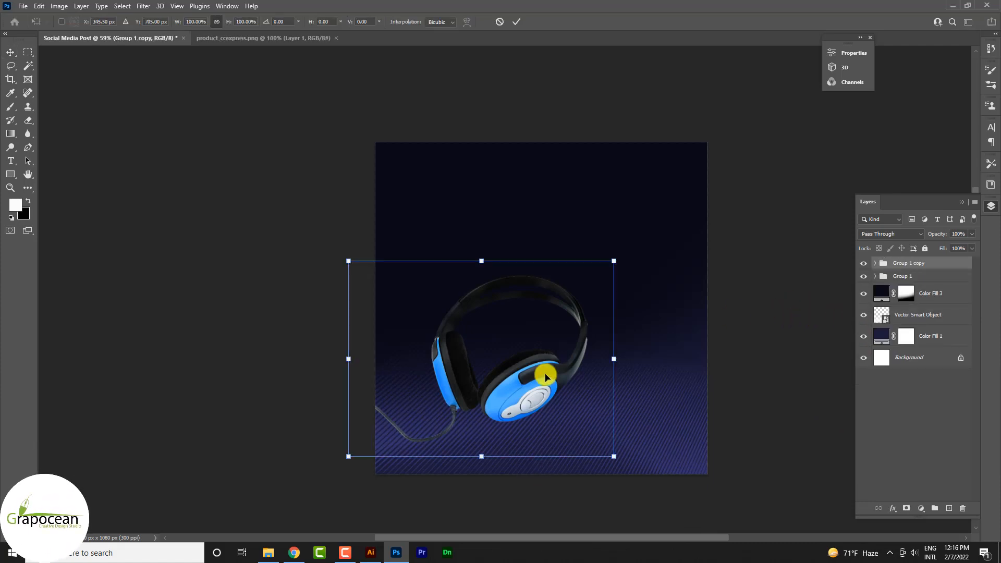
{"action": "right_click", "coordinate": [545, 377]}
{"action": "left_click", "coordinate": [603, 373]}
{"action": "right_click", "coordinate": [558, 384]}
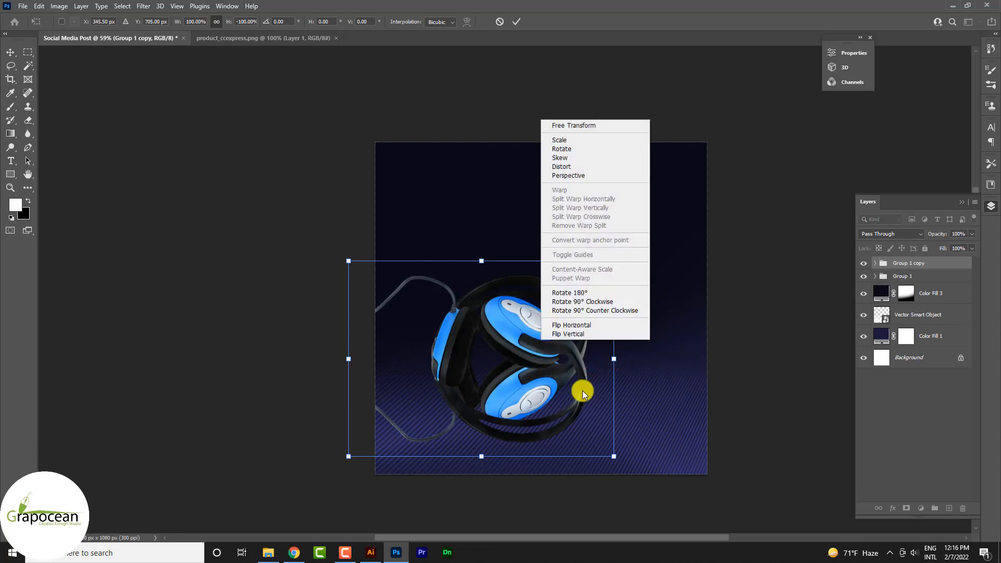
{"action": "left_click", "coordinate": [574, 324]}
{"action": "left_click_drag", "start_coordinate": [505, 364], "coordinate": [521, 468]}
{"action": "right_click", "coordinate": [532, 446]}
{"action": "left_click", "coordinate": [566, 429]}
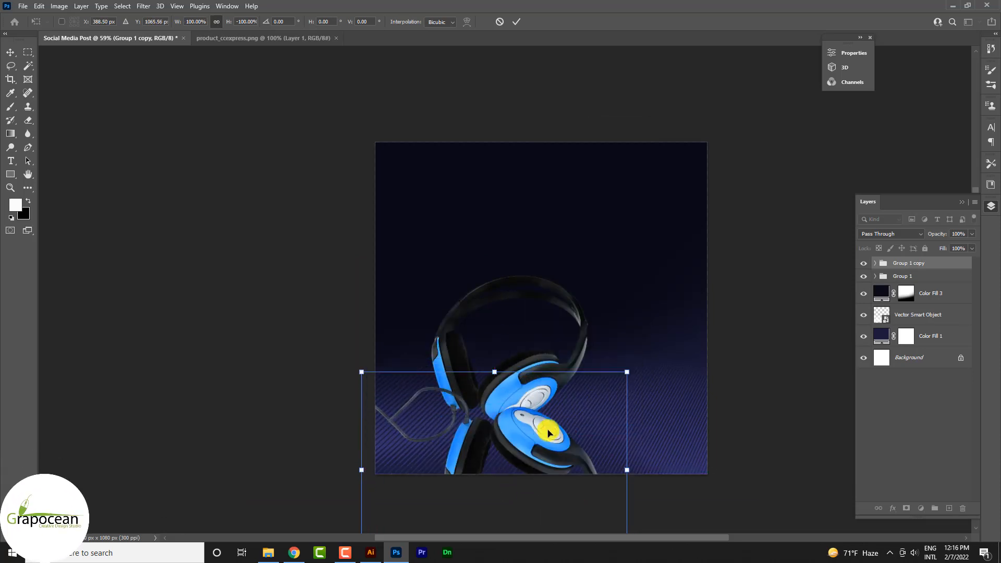
{"action": "left_click_drag", "start_coordinate": [547, 432], "coordinate": [520, 423]}
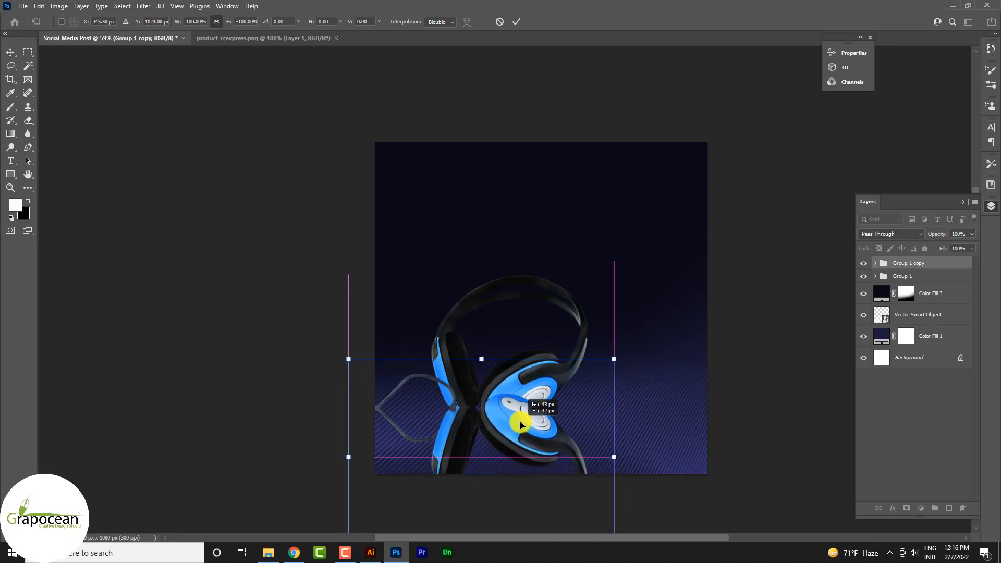
Step: Rotate the flipped headphones copy slightly clockwise and move its group below the original headphones group in the layer order
{"action": "scroll", "coordinate": [581, 425], "scroll_direction": "down", "scroll_amount": 3, "text": "alt"}
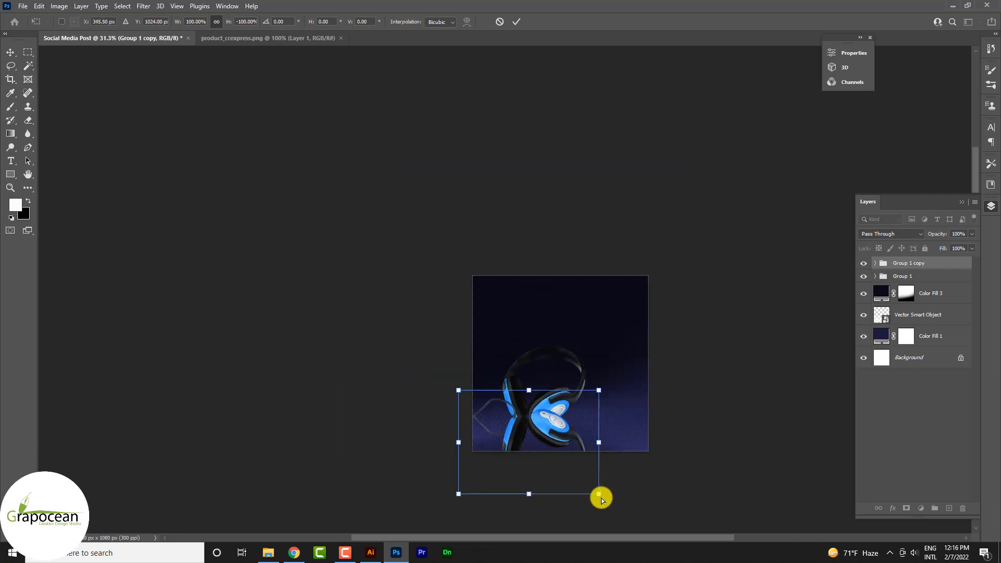
{"action": "mouse_move", "coordinate": [599, 494]}
{"action": "left_mouse_down"}
{"action": "mouse_move", "coordinate": [627, 432]}
{"action": "mouse_move", "coordinate": [589, 464]}
{"action": "mouse_move", "coordinate": [585, 507]}
{"action": "mouse_move", "coordinate": [589, 500]}
{"action": "left_mouse_up"}
{"action": "left_click_drag", "start_coordinate": [928, 263], "coordinate": [916, 284]}
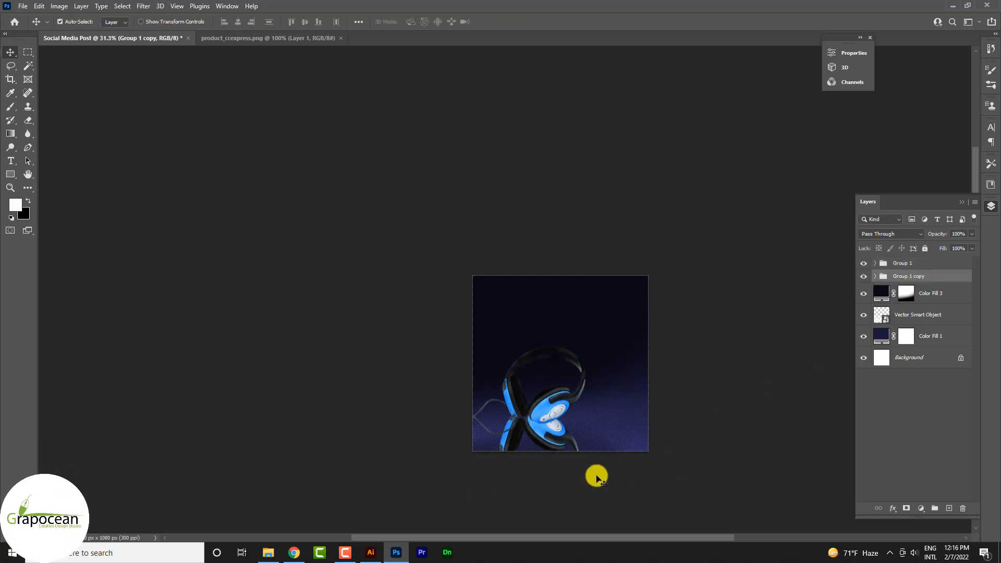
Step: Shift the flipped headphones down and sideways so their ear cup meets the original's ear cup like a reflection
{"action": "key", "text": "ctrl+t"}
{"action": "scroll", "coordinate": [589, 428], "scroll_direction": "down", "scroll_amount": 2, "text": "alt"}
{"action": "scroll", "coordinate": [563, 438], "scroll_direction": "up", "scroll_amount": 5, "text": "alt"}
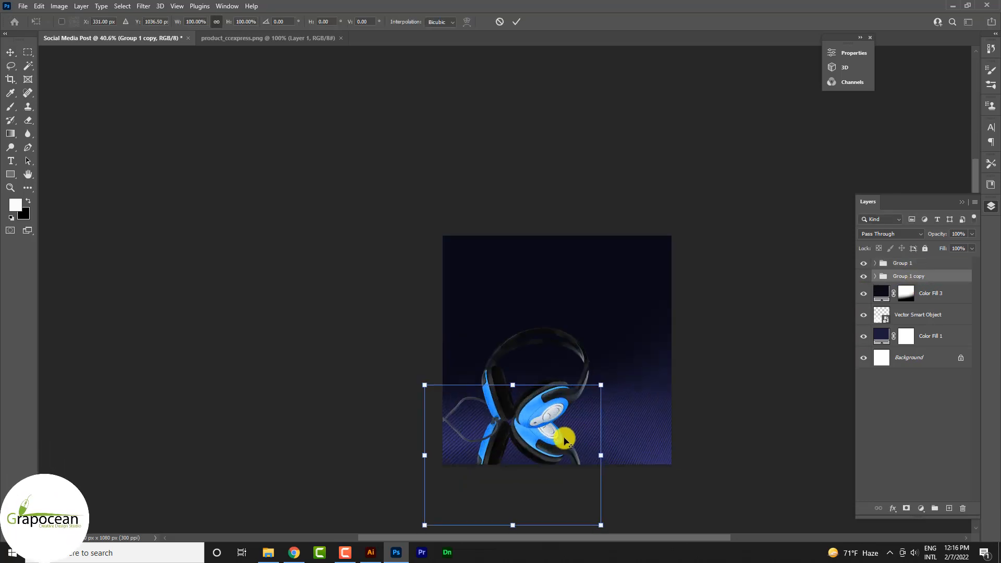
{"action": "left_click_drag", "start_coordinate": [479, 423], "coordinate": [505, 472]}
{"action": "scroll", "coordinate": [434, 454], "scroll_direction": "down", "scroll_amount": 3}
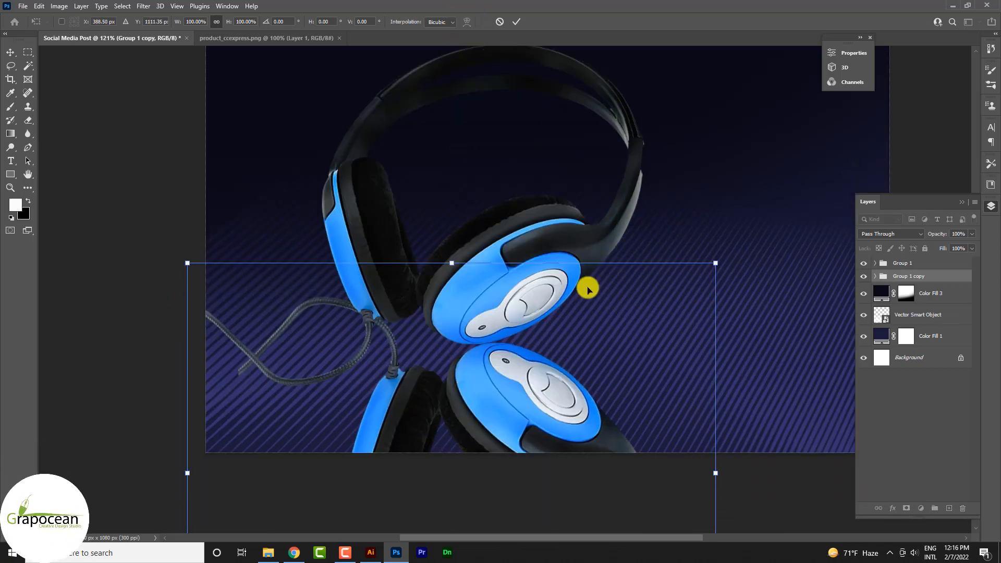
{"action": "left_click", "coordinate": [516, 22]}
Step: Convert the flipped headphones group to a smart object and duplicate it
{"action": "right_click", "coordinate": [925, 276]}
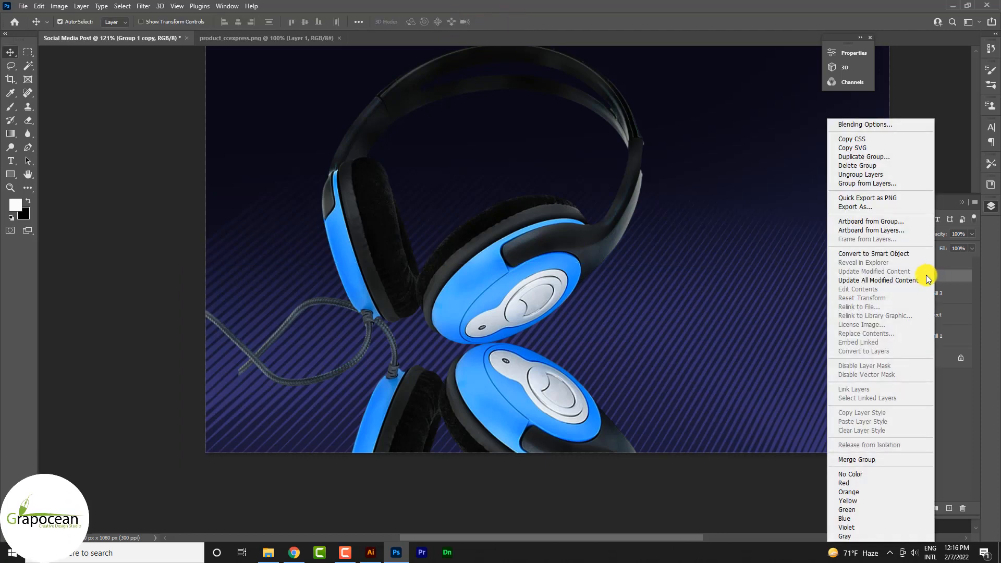
{"action": "left_click", "coordinate": [899, 254]}
{"action": "scroll", "coordinate": [526, 411], "scroll_direction": "down", "scroll_amount": 1}
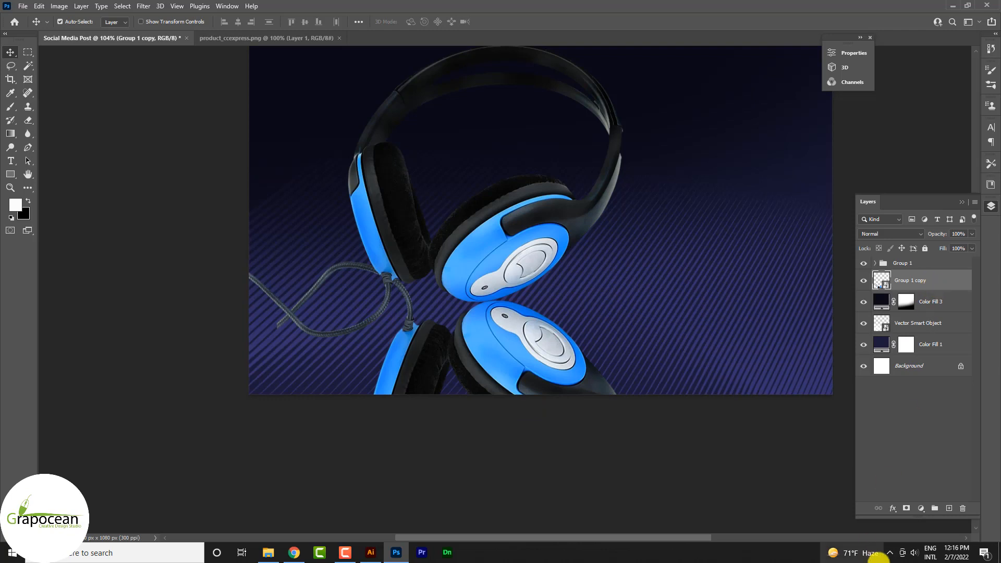
{"action": "left_click", "coordinate": [906, 508]}
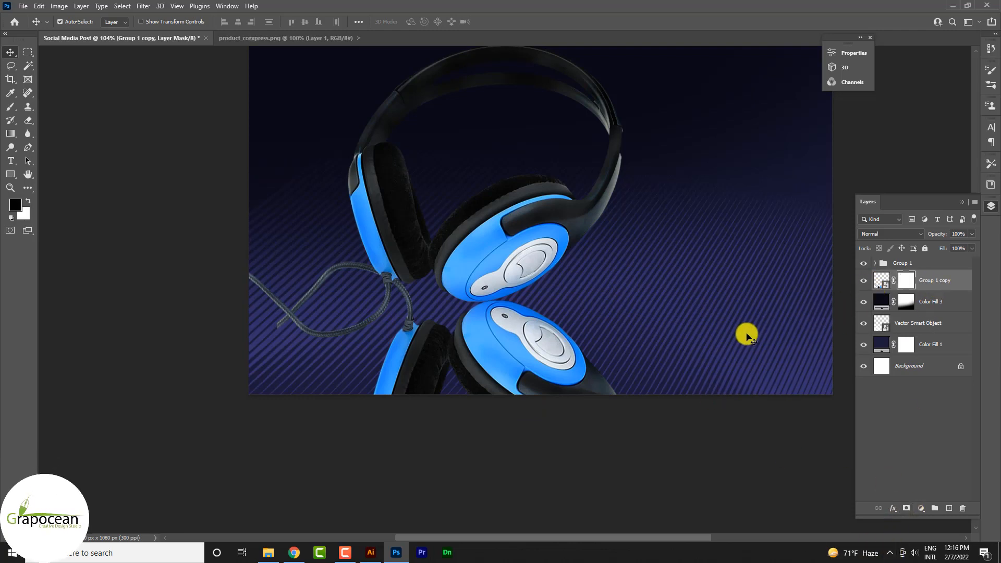
{"action": "key", "text": "ctrl+j"}
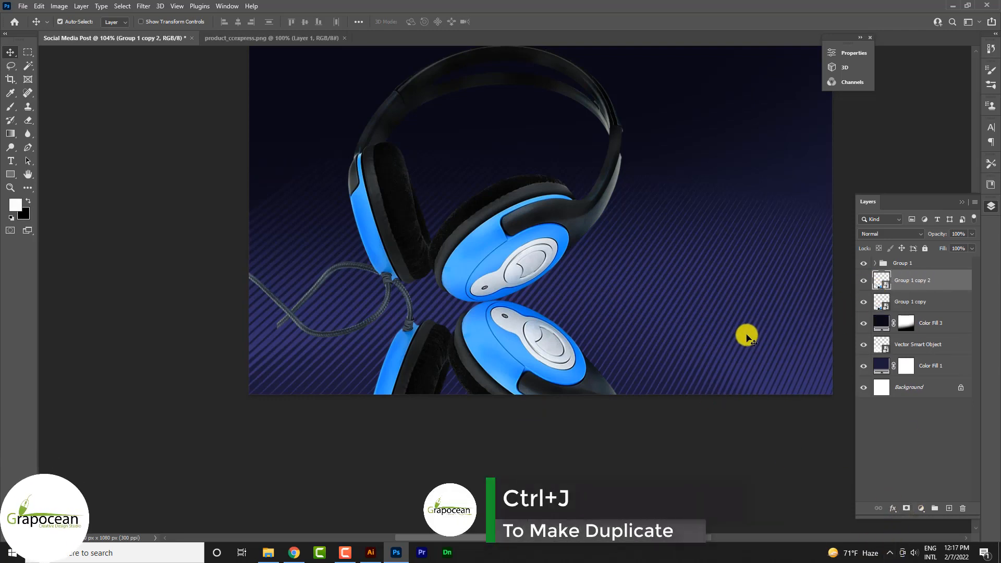
Step: Hide the Group 1 copy 2 layer and give the Group 1 copy reflection layer a fully black layer mask
{"action": "left_click", "coordinate": [863, 281]}
{"action": "left_click", "coordinate": [900, 309]}
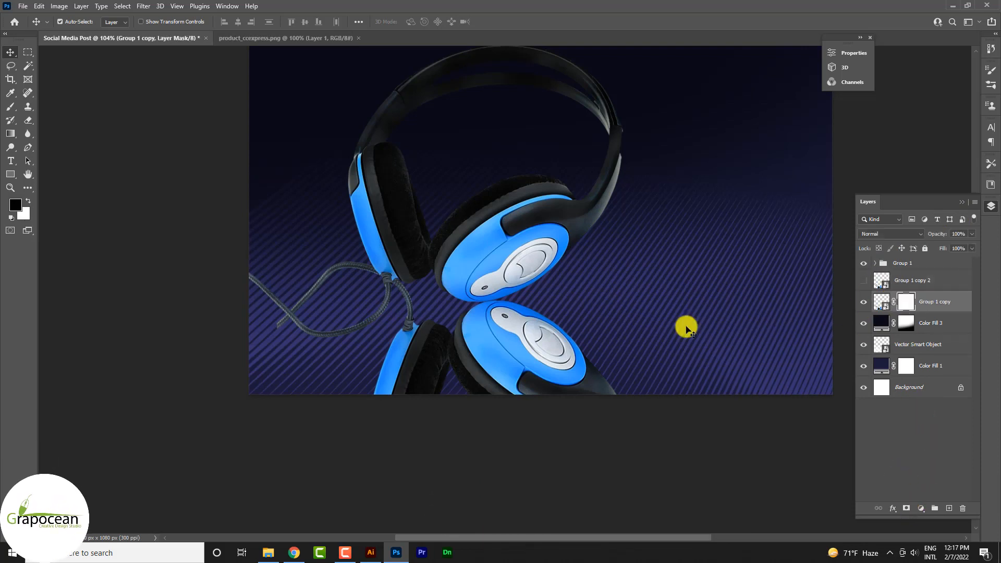
{"action": "key", "text": "ctrl+i"}
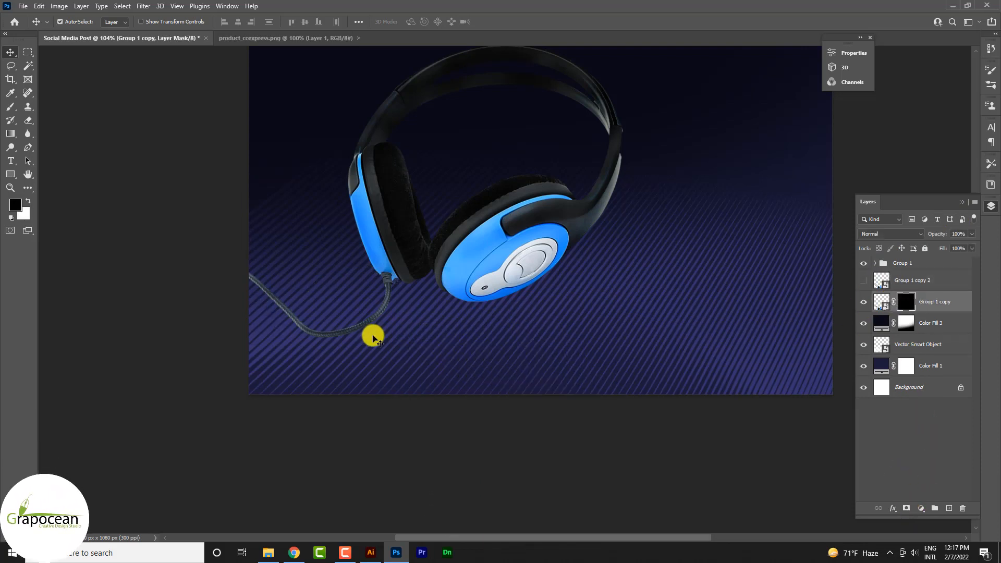
Step: Faintly reveal the reflection under the front ear cup on Group 1 copy's mask with a white 250 px brush at 9% opacity
{"action": "left_click", "coordinate": [10, 107]}
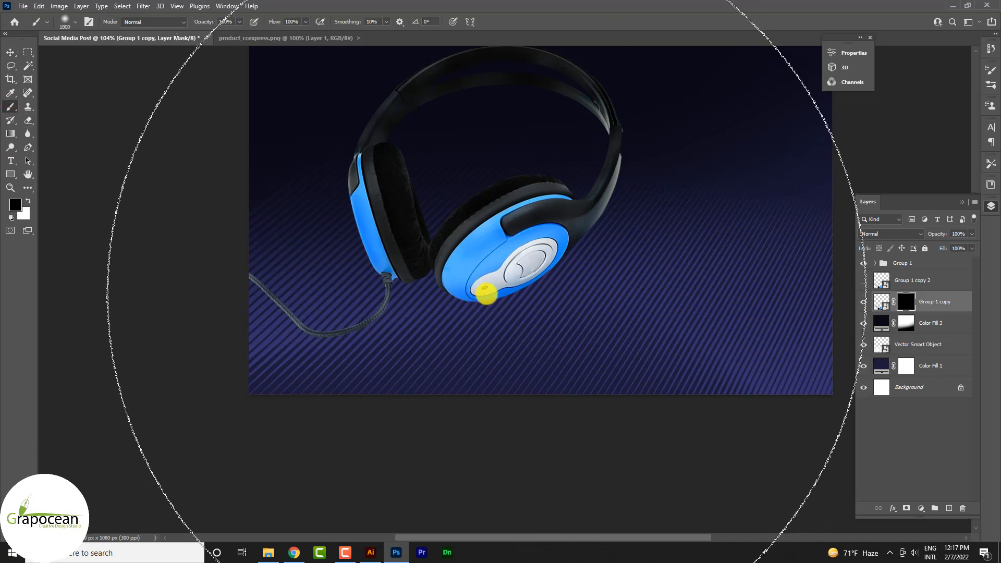
{"action": "key", "text": "["}
{"action": "key", "text": "["}
{"action": "key", "text": "["}
{"action": "key", "text": "["}
{"action": "key", "text": "["}
{"action": "key", "text": "["}
{"action": "key", "text": "["}
{"action": "key", "text": "["}
{"action": "key", "text": "["}
{"action": "key", "text": "["}
{"action": "key", "text": "["}
{"action": "key", "text": "["}
{"action": "key", "text": "x"}
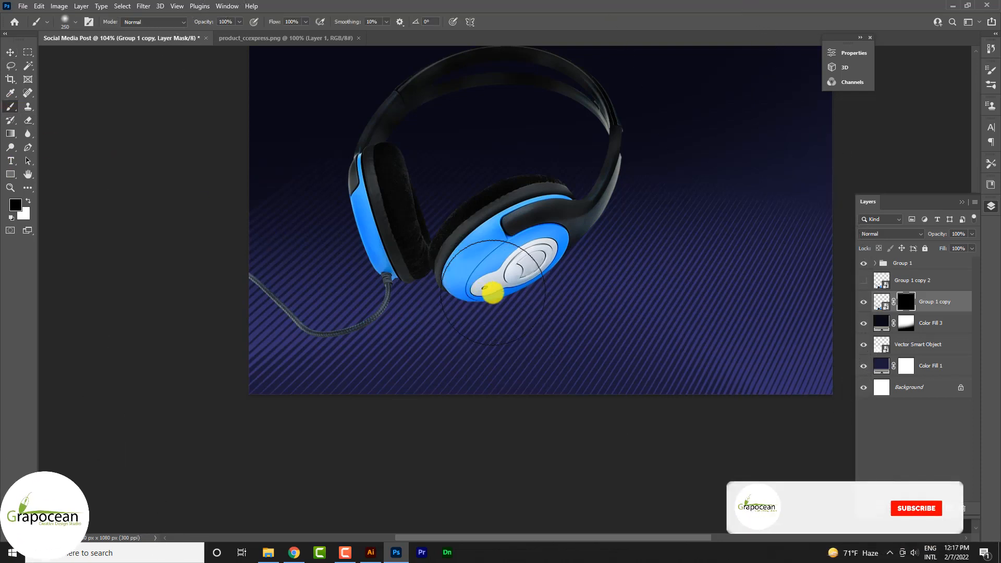
{"action": "left_click_drag", "start_coordinate": [486, 290], "coordinate": [497, 293]}
{"action": "key", "text": "ctrl+z"}
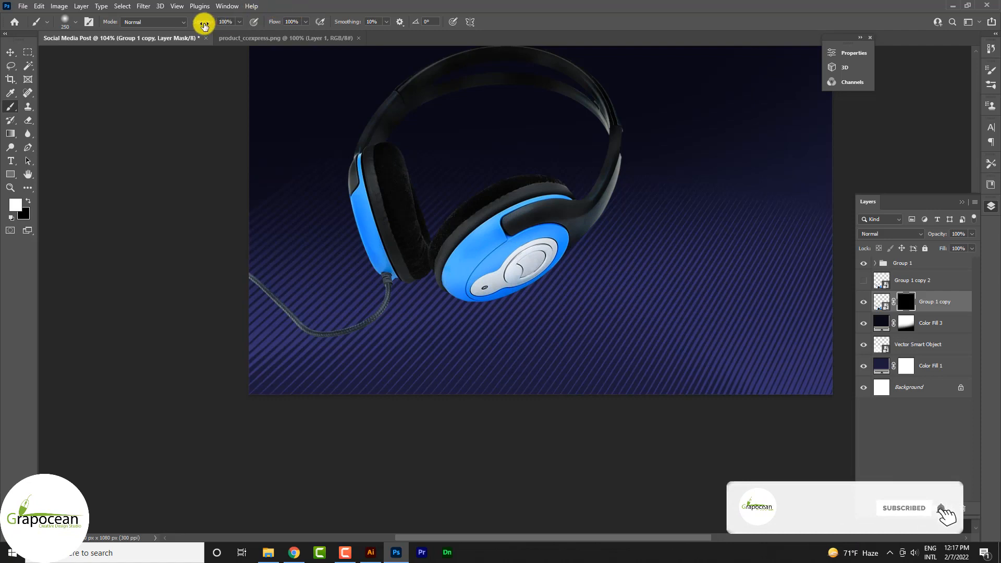
{"action": "left_click_drag", "start_coordinate": [204, 25], "coordinate": [152, 20]}
{"action": "mouse_move", "coordinate": [458, 281]}
{"action": "left_mouse_down"}
{"action": "mouse_move", "coordinate": [525, 281]}
{"action": "mouse_move", "coordinate": [495, 284]}
{"action": "left_mouse_up"}
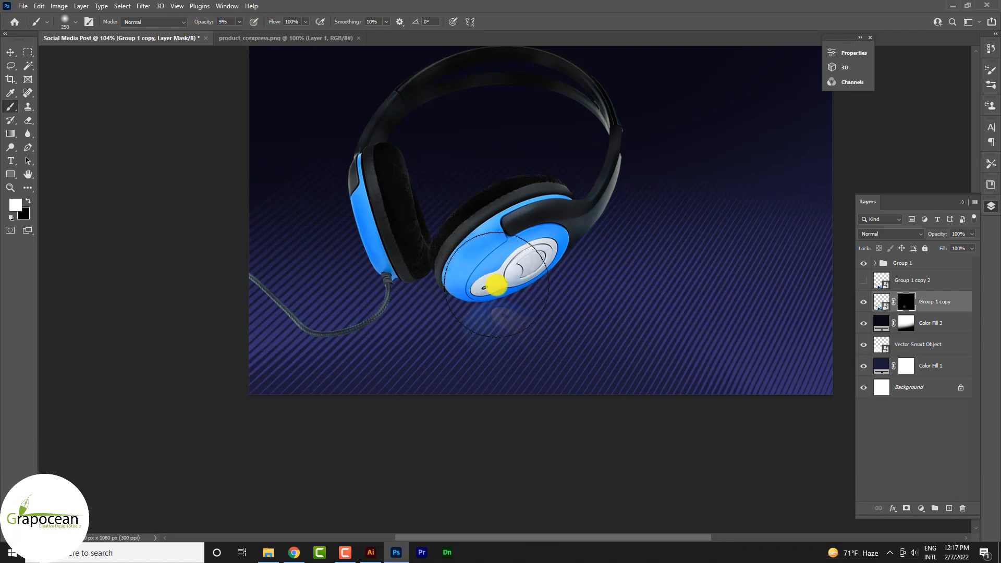
{"action": "left_click_drag", "start_coordinate": [565, 305], "coordinate": [471, 281]}
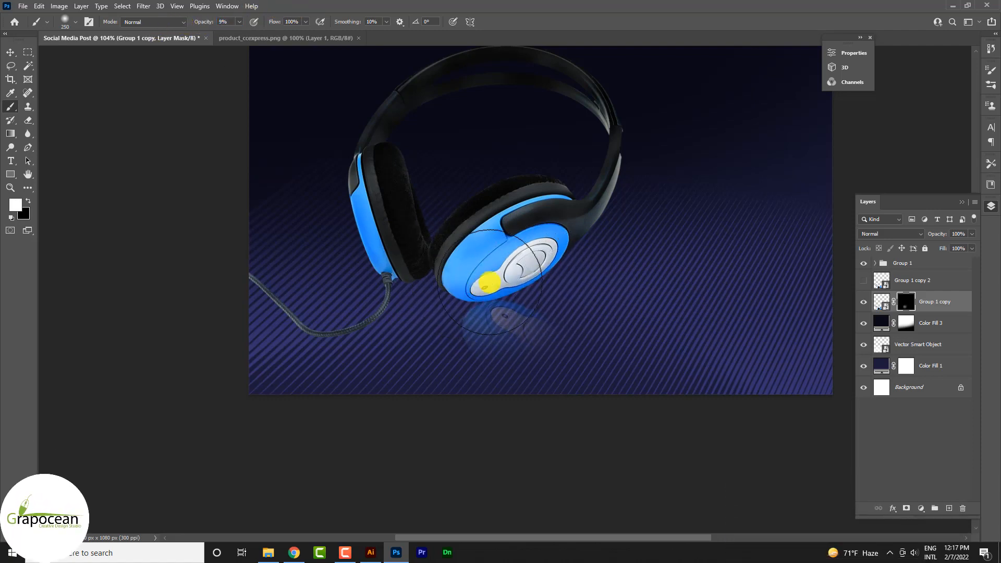
Step: Extend the front ear cup's reflection farther down and outward with more faint white strokes on the mask
{"action": "scroll", "coordinate": [563, 339], "scroll_direction": "down", "scroll_amount": 2}
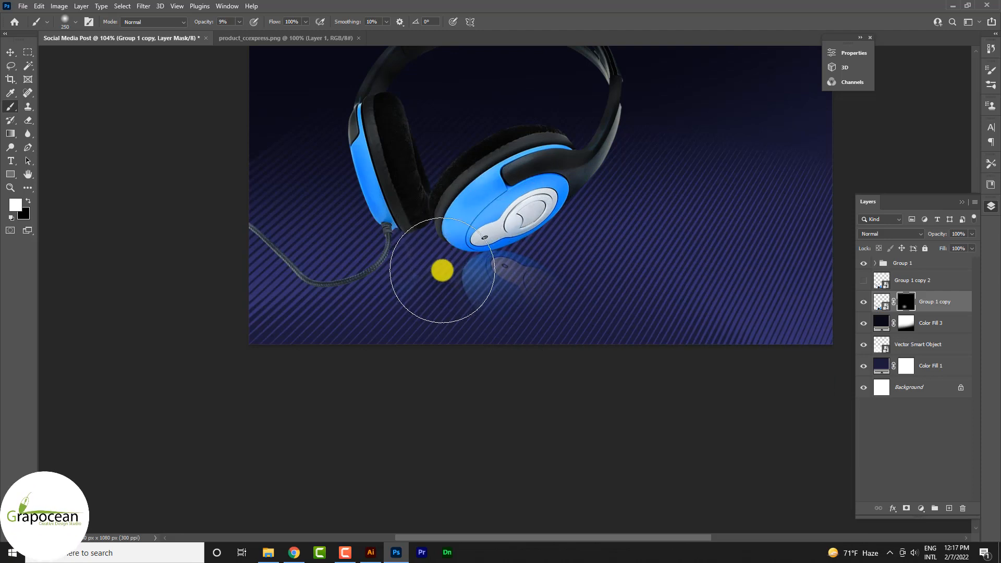
{"action": "mouse_move", "coordinate": [442, 270]}
{"action": "left_mouse_down"}
{"action": "mouse_move", "coordinate": [459, 291]}
{"action": "mouse_move", "coordinate": [485, 281]}
{"action": "left_mouse_up"}
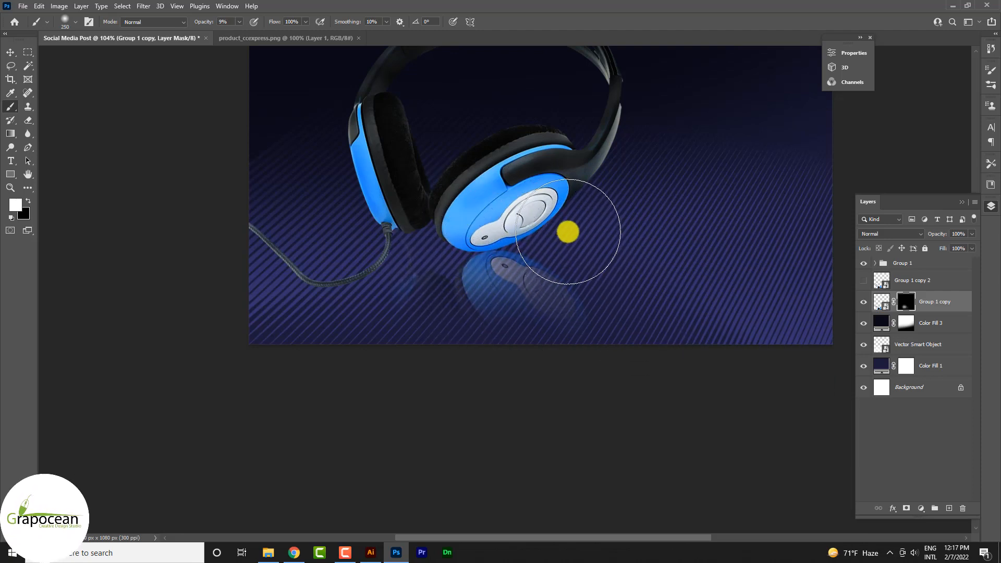
{"action": "scroll", "coordinate": [623, 324], "scroll_direction": "down", "scroll_amount": 3}
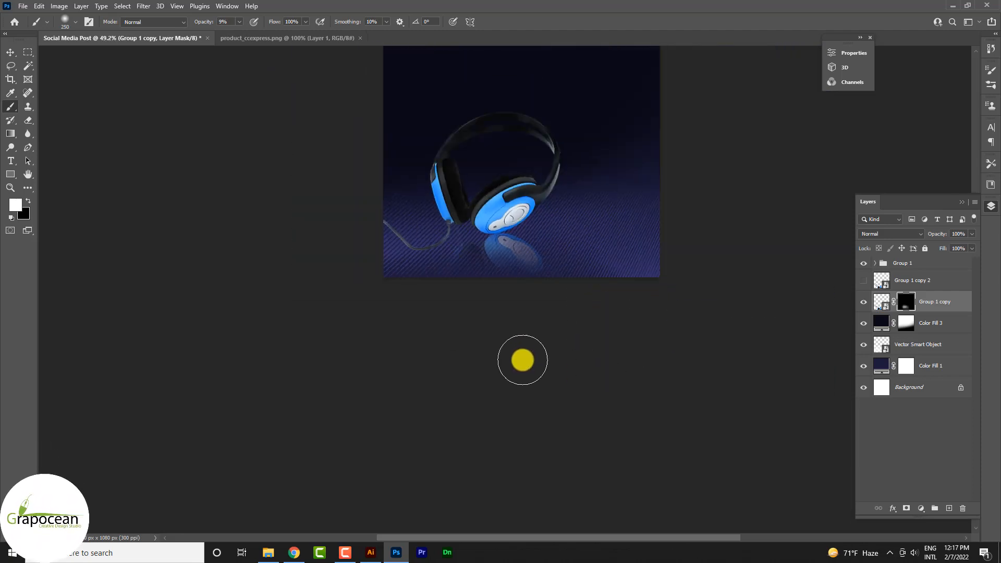
{"action": "scroll", "coordinate": [534, 279], "scroll_direction": "up", "scroll_amount": 3}
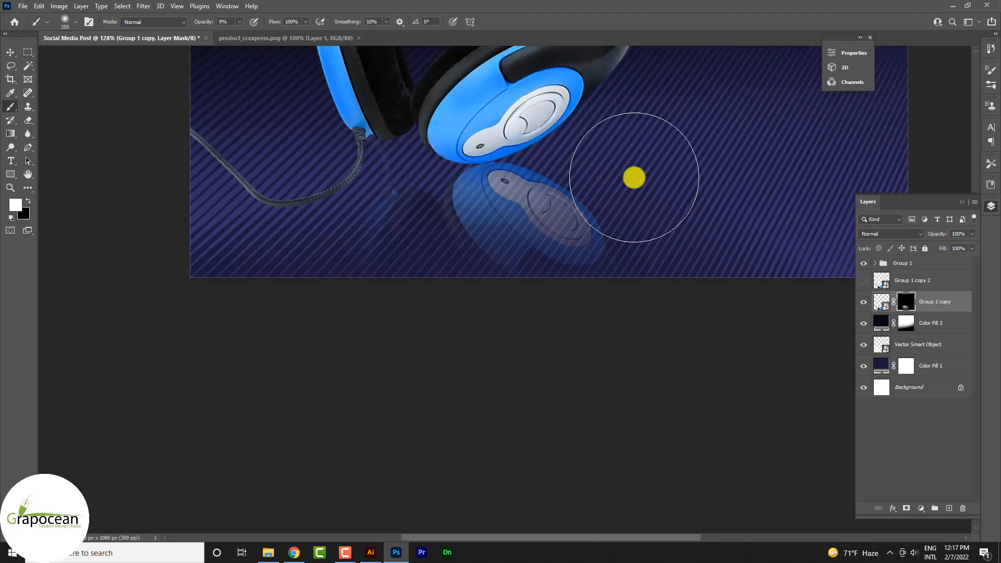
{"action": "scroll", "coordinate": [655, 353], "scroll_direction": "down", "scroll_amount": 3}
{"action": "scroll", "coordinate": [623, 427], "scroll_direction": "up", "scroll_amount": 3}
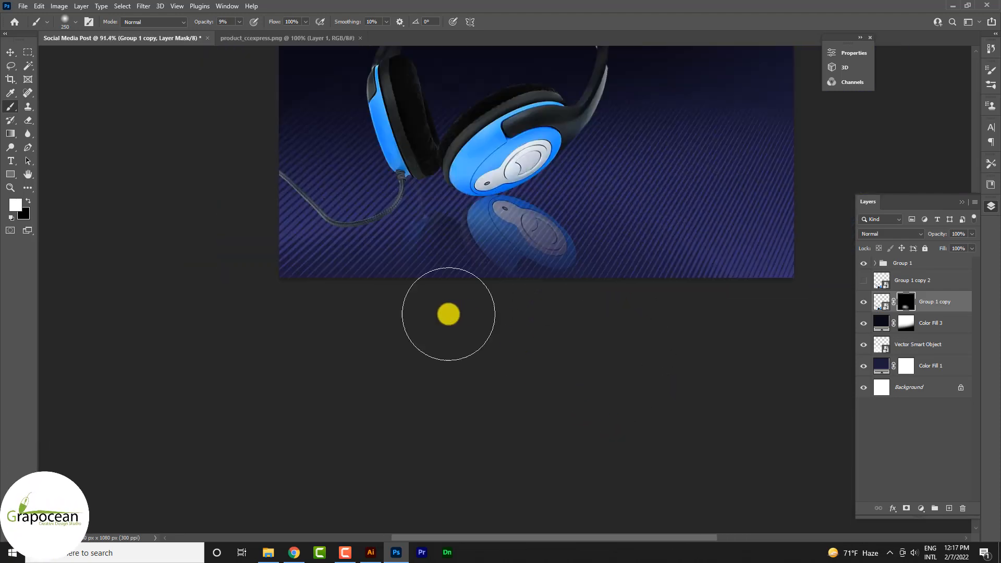
Step: Clear the stray reflection under the cable-side ear cup from Group 1 copy's mask with a black brush at 100% opacity
{"action": "left_click", "coordinate": [10, 53]}
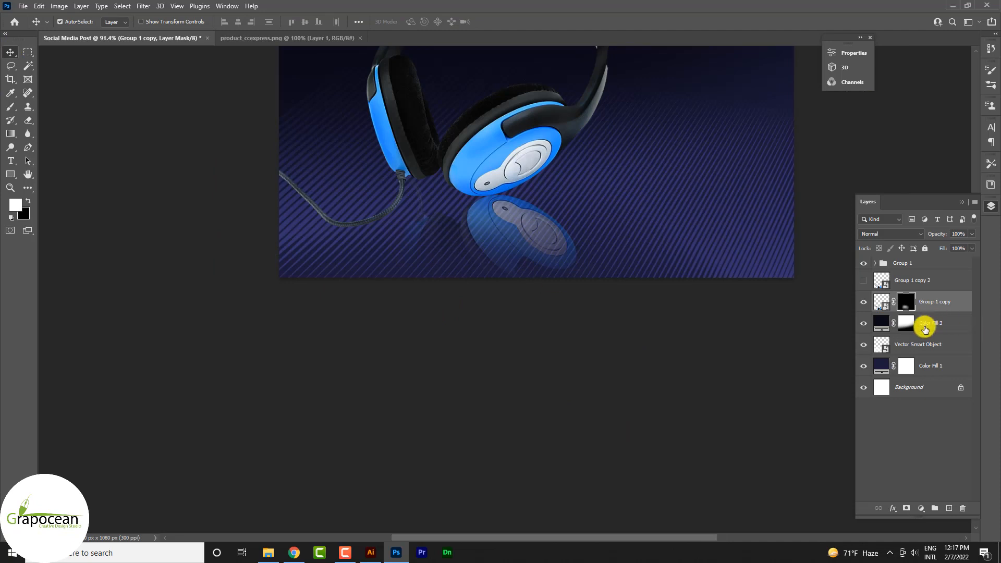
{"action": "left_click", "coordinate": [863, 280]}
{"action": "left_click", "coordinate": [863, 280]}
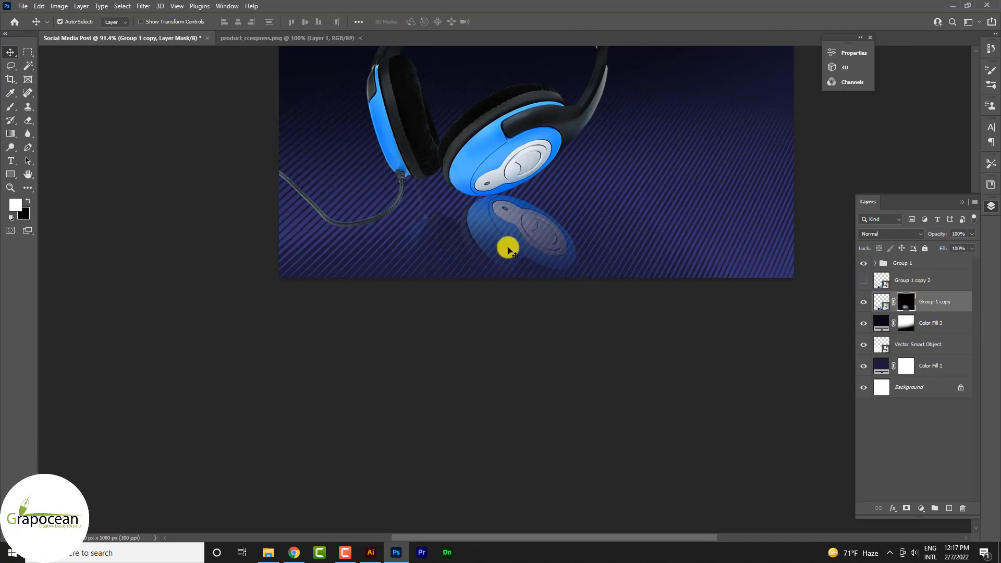
{"action": "key", "text": "x"}
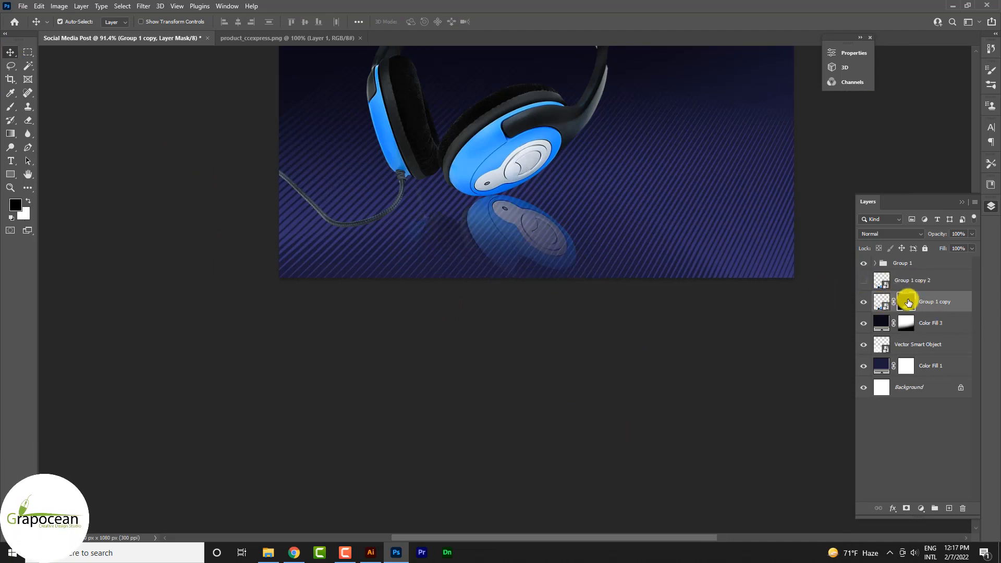
{"action": "left_click", "coordinate": [11, 102]}
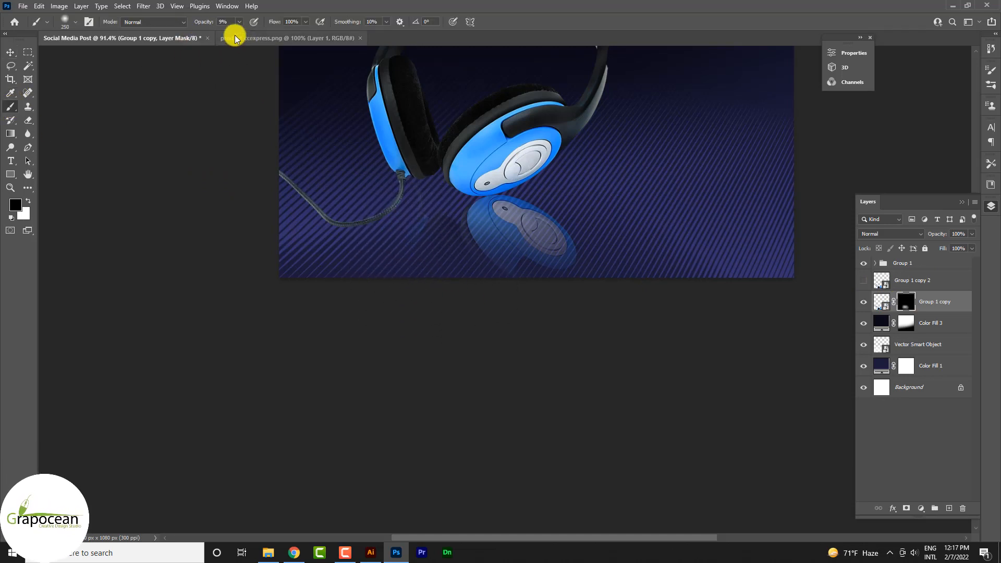
{"action": "left_click_drag", "start_coordinate": [209, 21], "coordinate": [266, 37]}
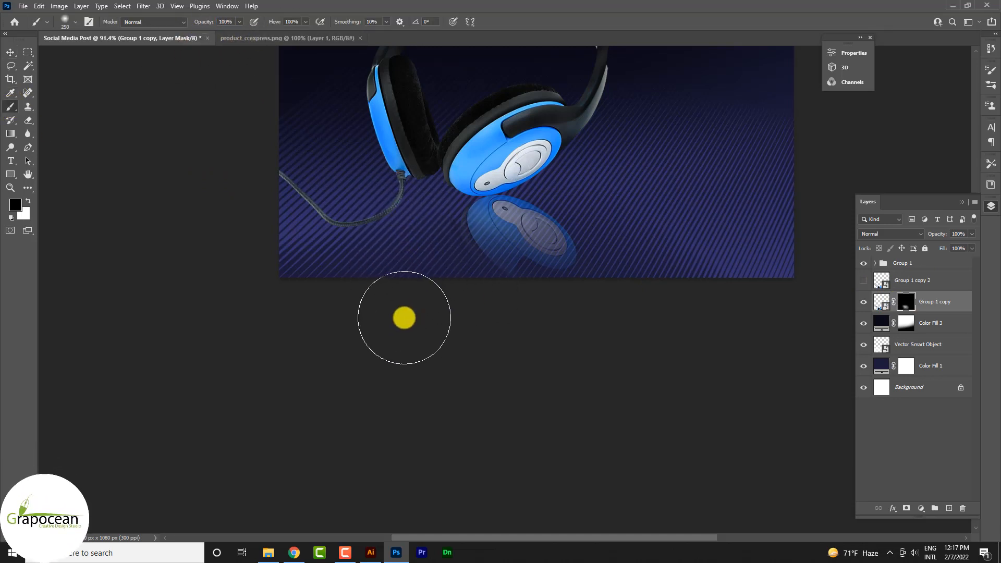
Step: Show the Group 1 copy 2 layer and move it up and slightly left so its cable-side ear cup meets the original's
{"action": "left_click", "coordinate": [864, 280]}
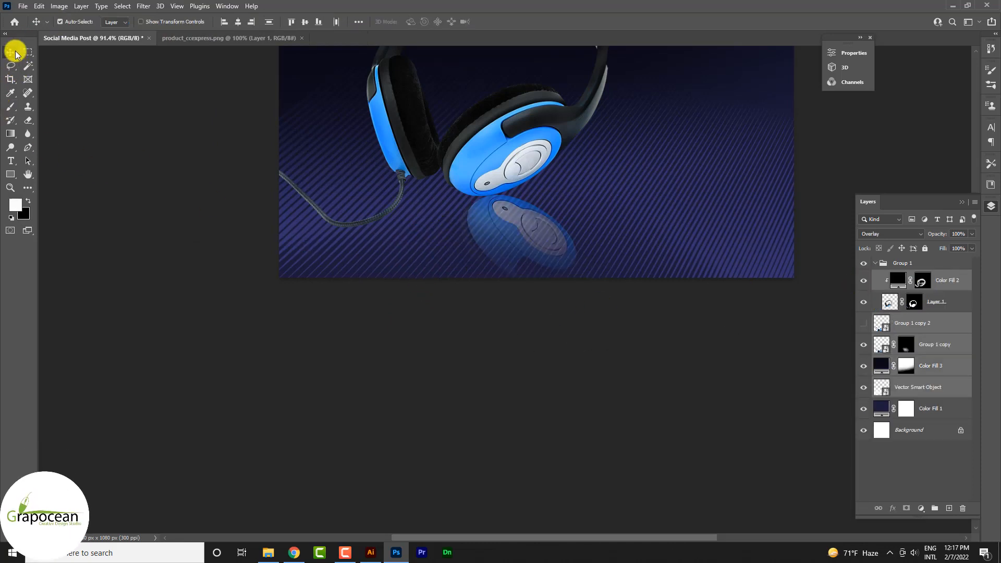
{"action": "left_click", "coordinate": [926, 307]}
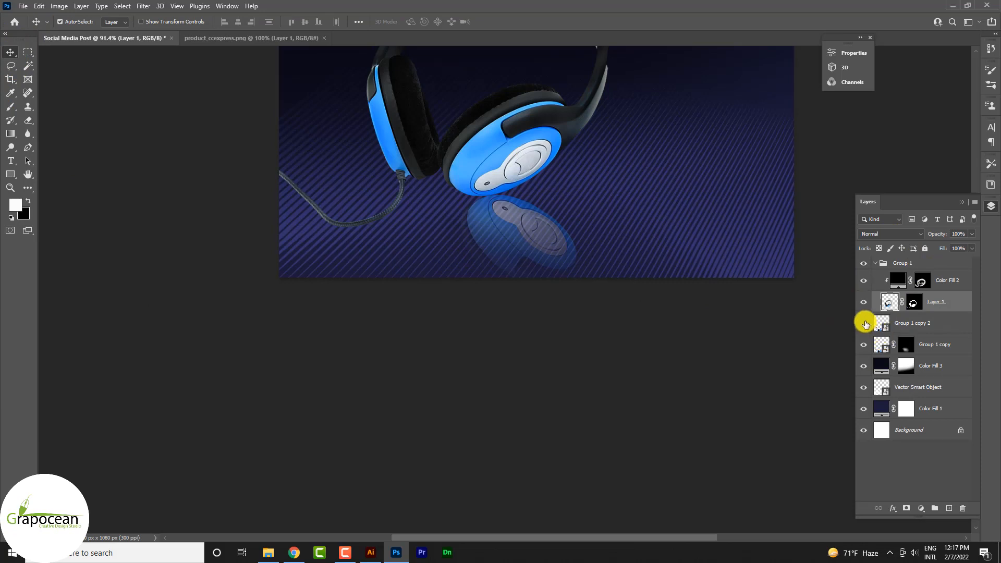
{"action": "left_click", "coordinate": [864, 324]}
{"action": "left_click", "coordinate": [863, 324]}
{"action": "left_click", "coordinate": [876, 326]}
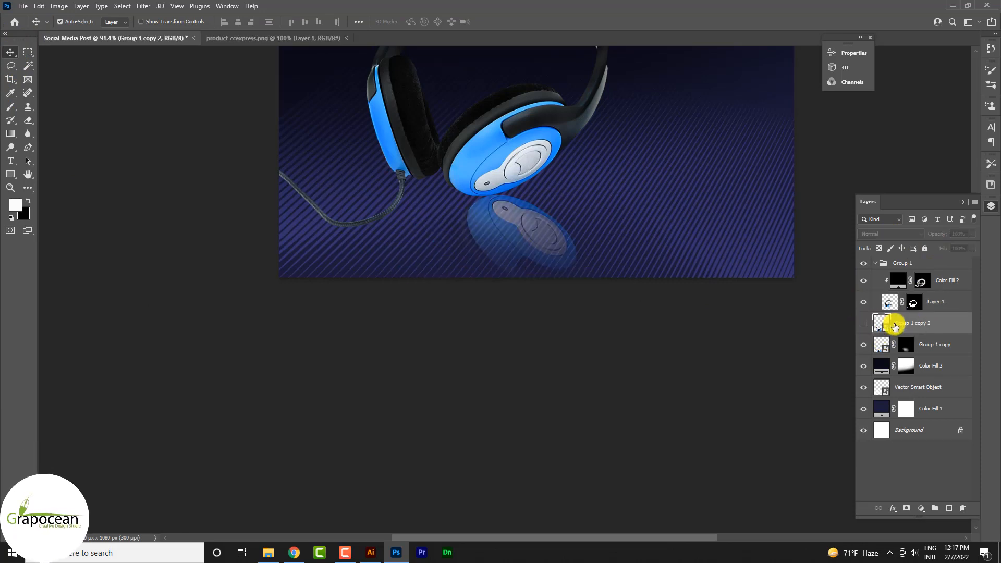
{"action": "left_click", "coordinate": [859, 326]}
{"action": "key", "text": "ctrl+t"}
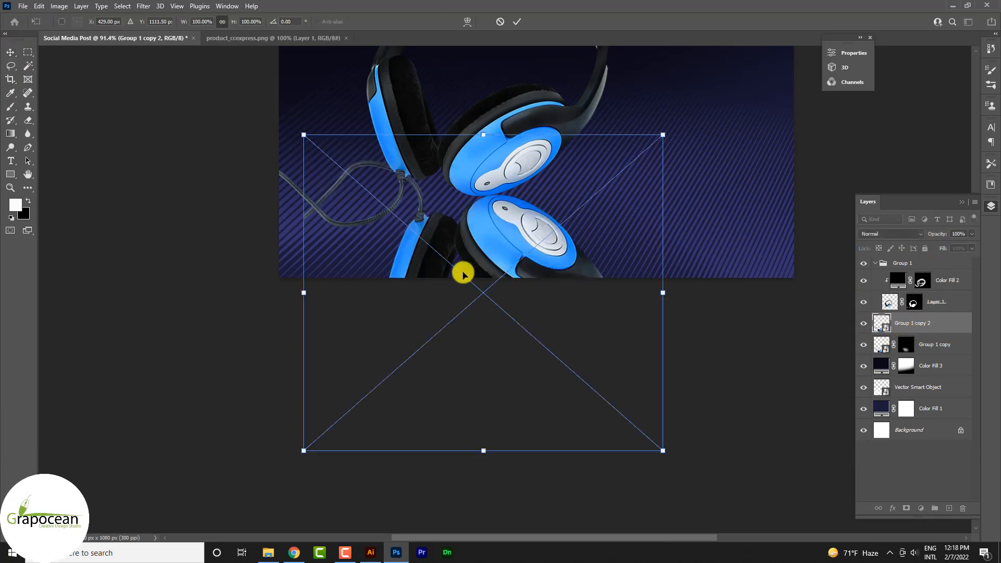
{"action": "left_click_drag", "start_coordinate": [462, 273], "coordinate": [461, 249]}
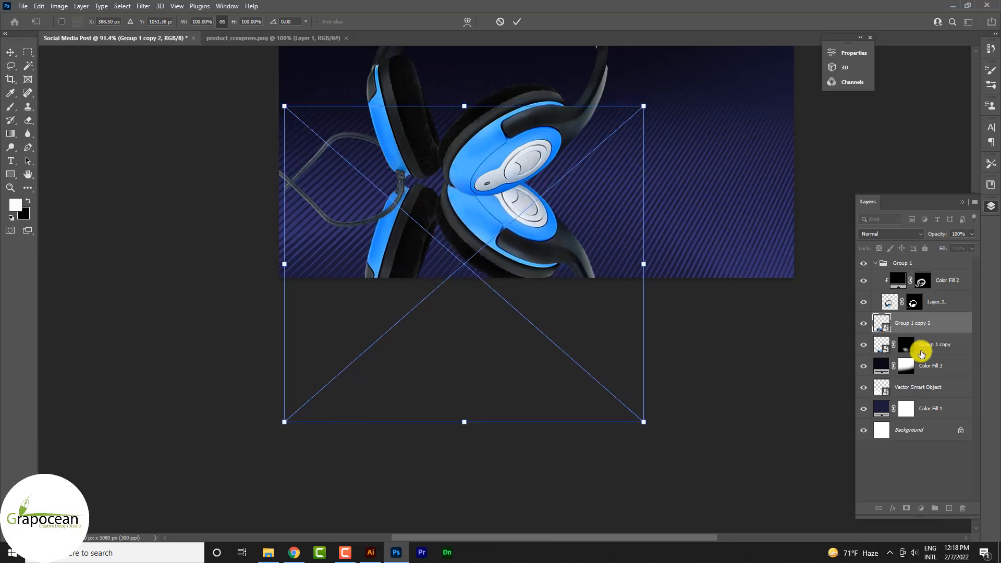
{"action": "left_click", "coordinate": [516, 22]}
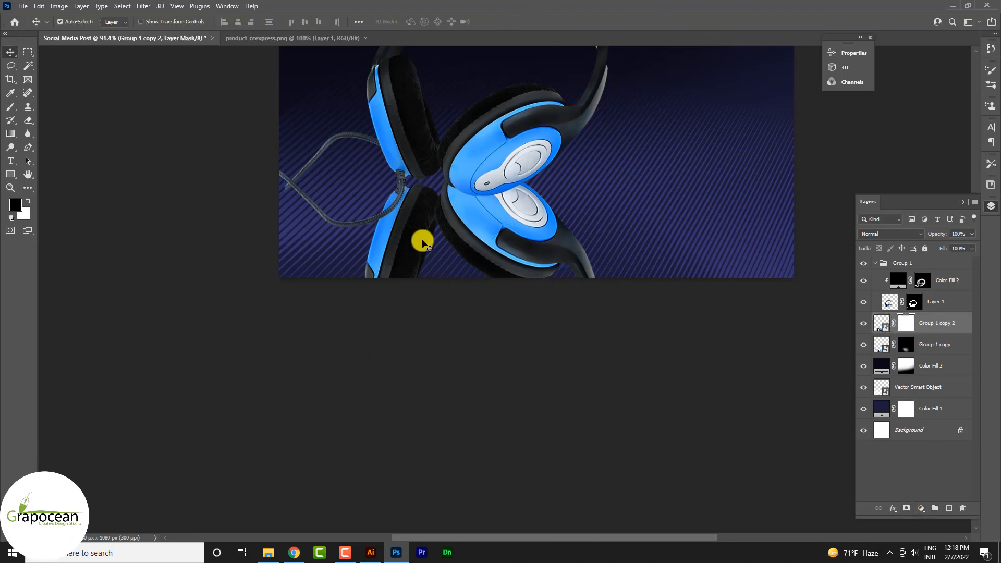
Step: On a black mask for Group 1 copy 2, paint in only the cable-side ear cup's reflection with a 250 px brush at 8% opacity
{"action": "key", "text": "ctrl+i"}
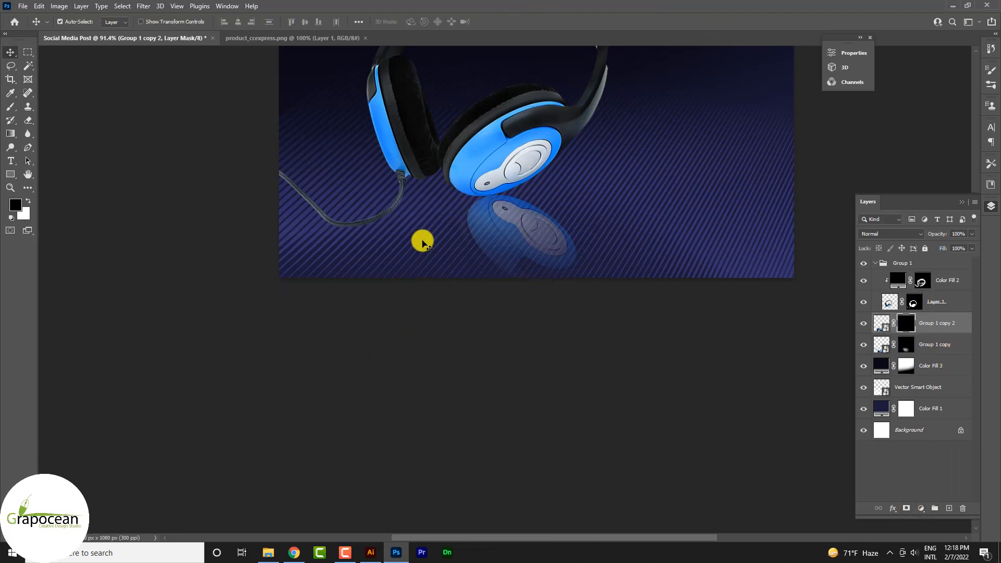
{"action": "left_click", "coordinate": [11, 108]}
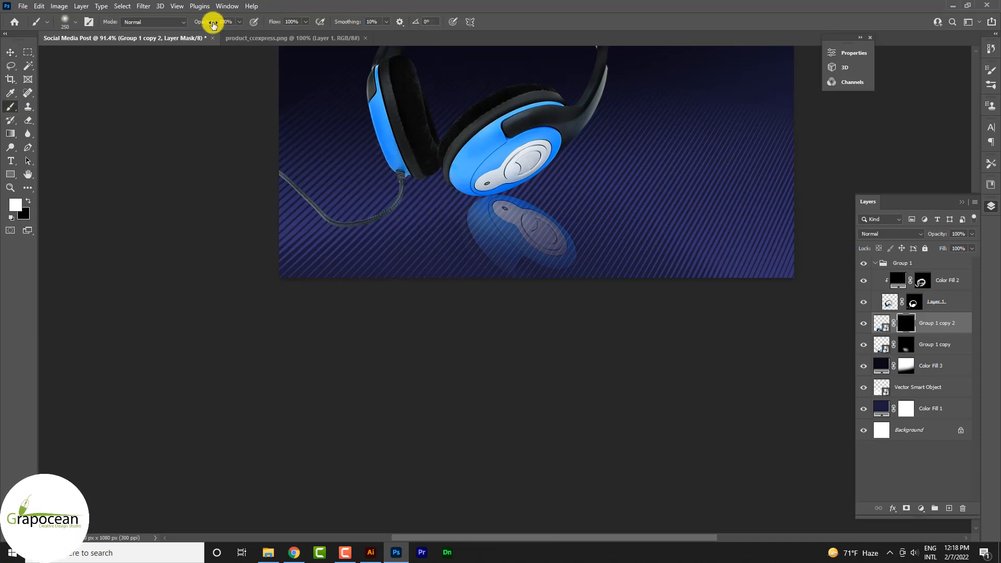
{"action": "mouse_move", "coordinate": [393, 212]}
{"action": "left_mouse_down"}
{"action": "mouse_move", "coordinate": [380, 221]}
{"action": "mouse_move", "coordinate": [387, 234]}
{"action": "left_mouse_up"}
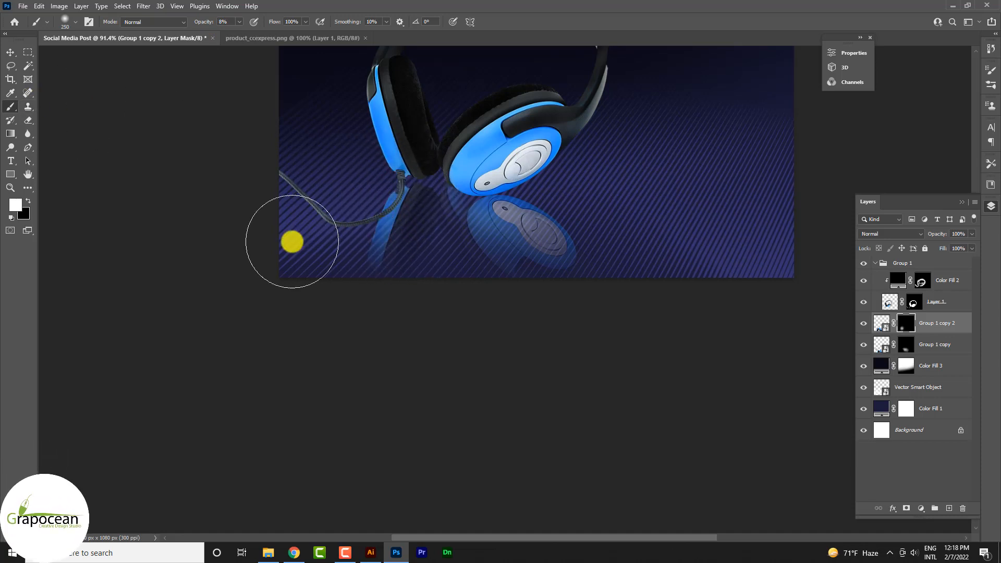
{"action": "left_click", "coordinate": [28, 200]}
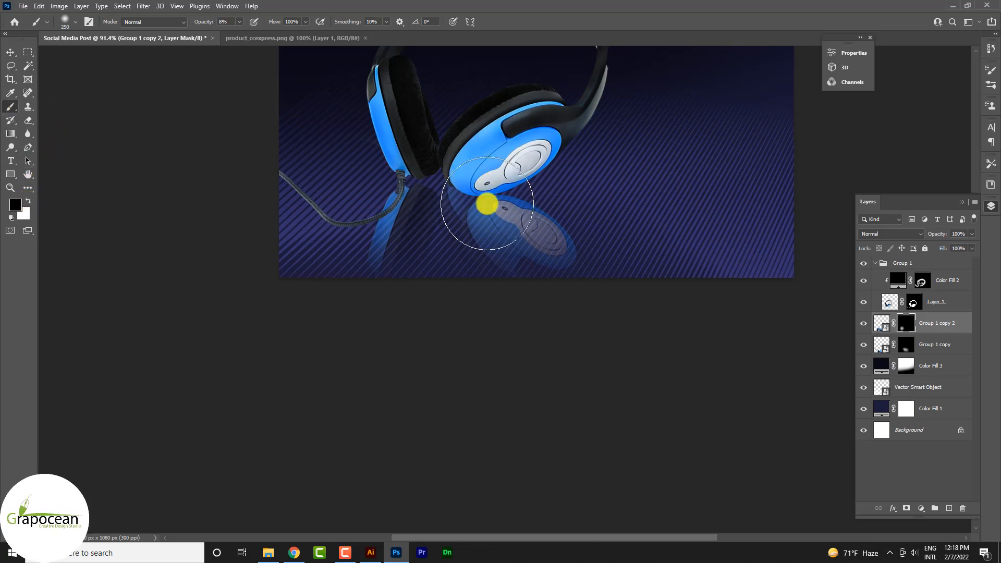
{"action": "mouse_move", "coordinate": [490, 207]}
{"action": "left_mouse_down"}
{"action": "mouse_move", "coordinate": [481, 189]}
{"action": "mouse_move", "coordinate": [489, 237]}
{"action": "left_mouse_up"}
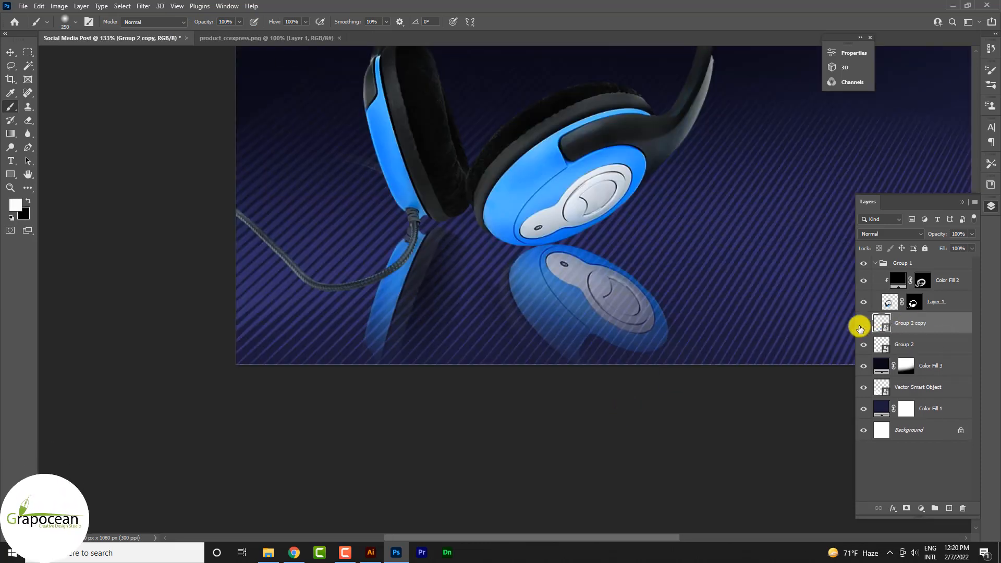
Step: Hide the Group 2 copy layer and apply a Motion Blur to Group 2 with angle 0° and distance 17 pixels
{"action": "left_click", "coordinate": [861, 324]}
{"action": "left_click", "coordinate": [143, 6]}
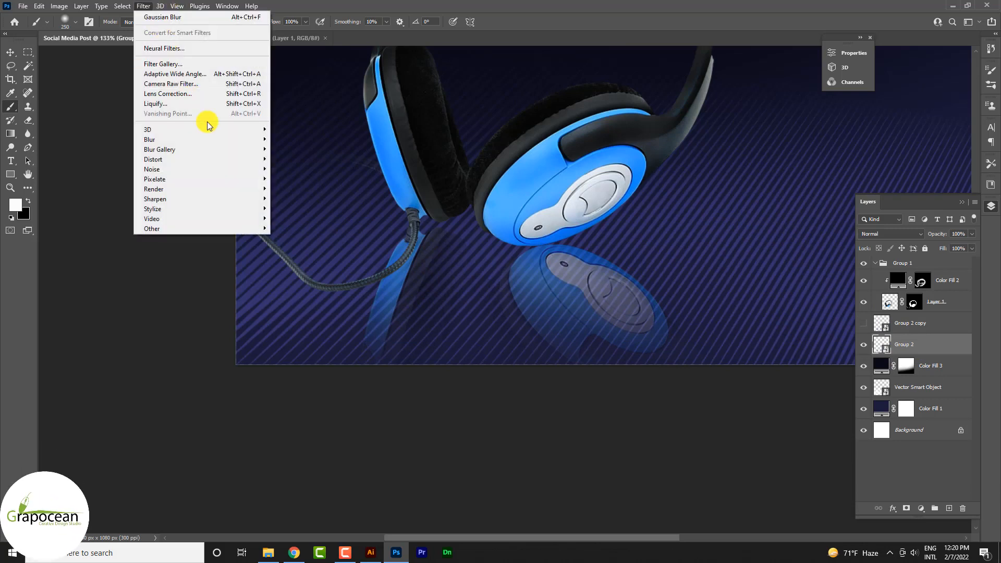
{"action": "mouse_move", "coordinate": [240, 139]}
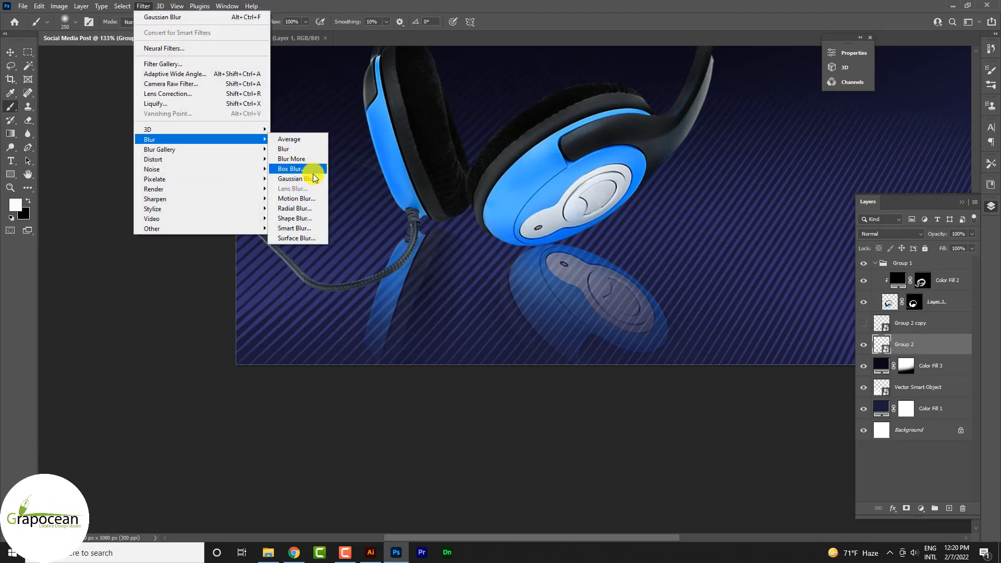
{"action": "left_click", "coordinate": [311, 198]}
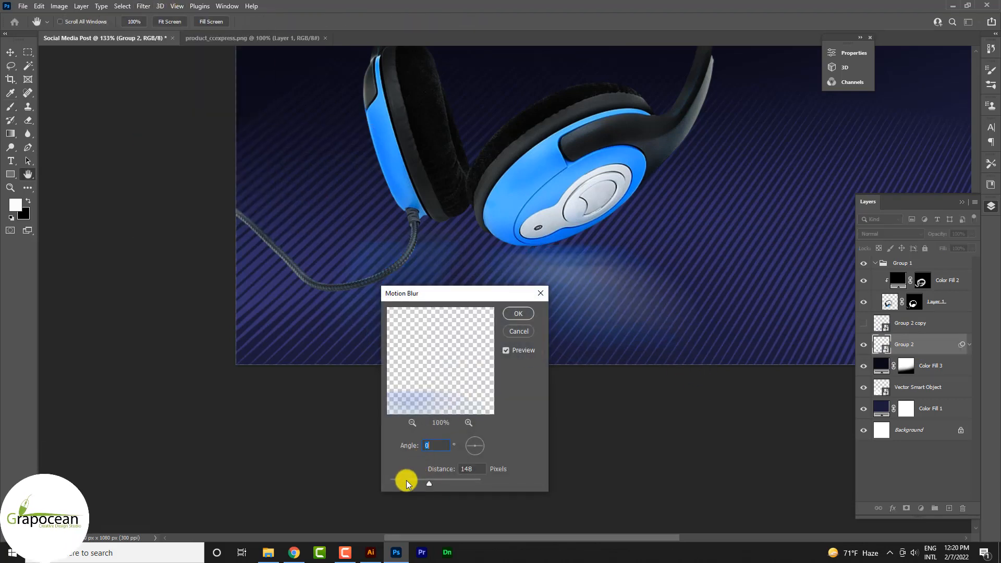
{"action": "left_click_drag", "start_coordinate": [405, 480], "coordinate": [399, 480]}
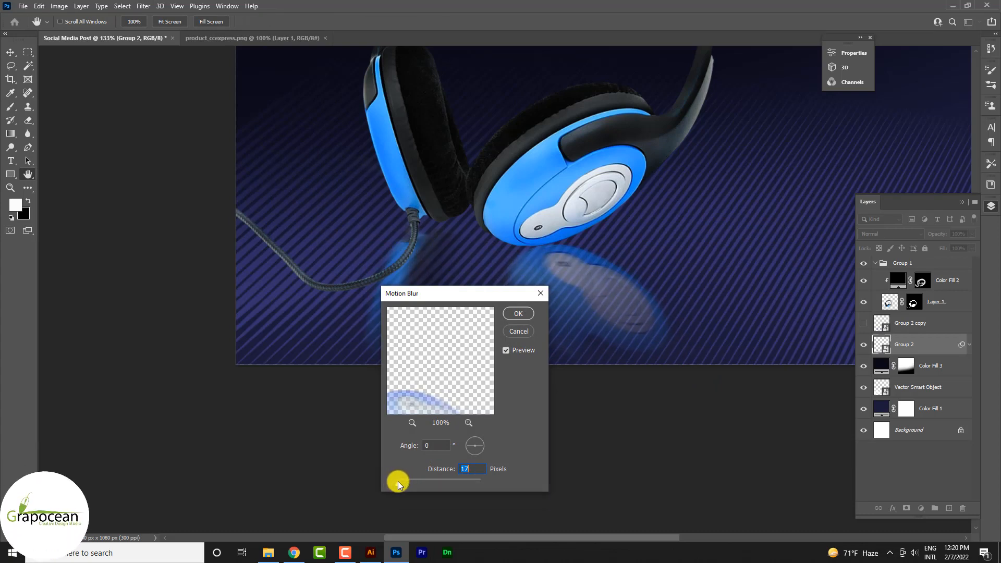
{"action": "left_click", "coordinate": [524, 314]}
Step: Show the sharp Group 2 copy reflection and move it below the blurred Group 2 in the layer order
{"action": "left_click", "coordinate": [909, 324]}
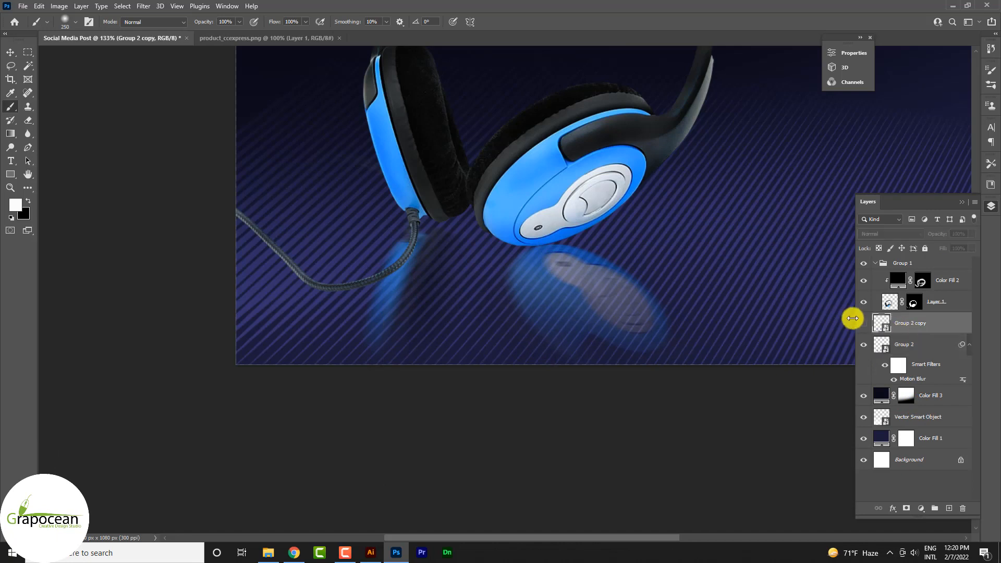
{"action": "left_click", "coordinate": [863, 323]}
{"action": "left_click_drag", "start_coordinate": [924, 332], "coordinate": [912, 379]}
{"action": "scroll", "coordinate": [693, 372], "scroll_direction": "down", "scroll_amount": 5}
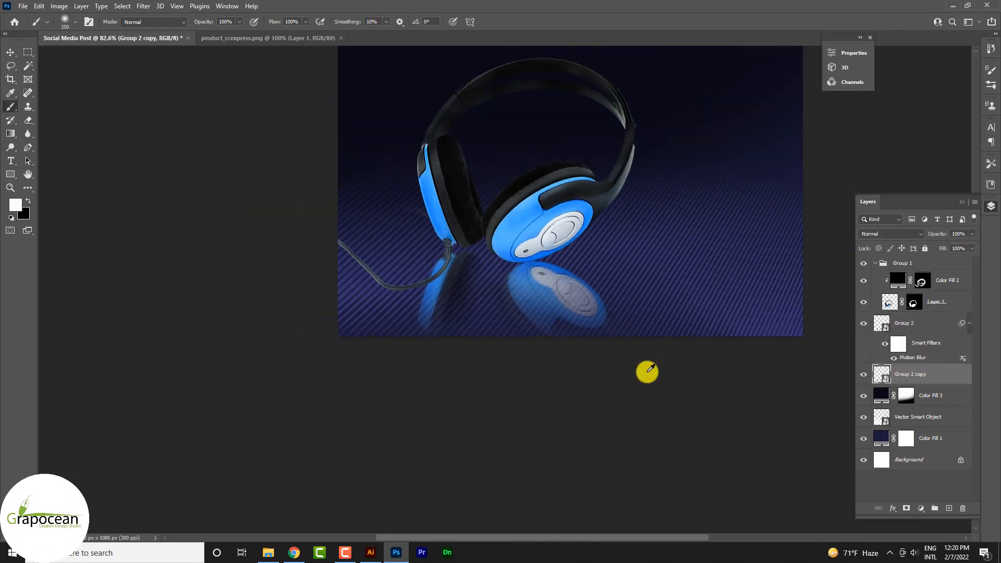
{"action": "scroll", "coordinate": [538, 302], "scroll_direction": "up", "scroll_amount": 8}
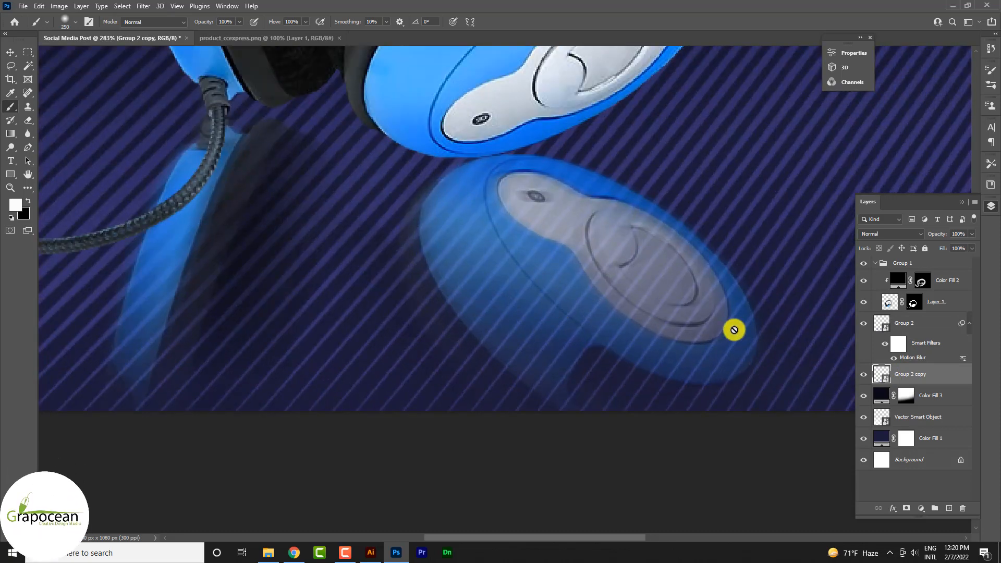
Step: Lower the opacity of Group 2 and Group 2 copy together so the headphone reflection is partly transparent
{"action": "left_click", "coordinate": [944, 342], "text": "shift"}
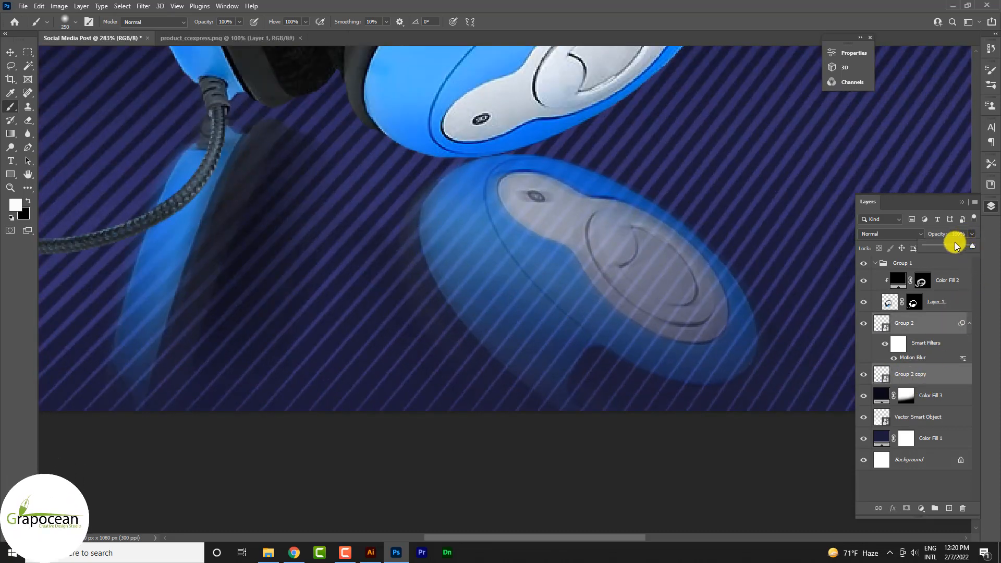
{"action": "left_click_drag", "start_coordinate": [957, 246], "coordinate": [939, 249]}
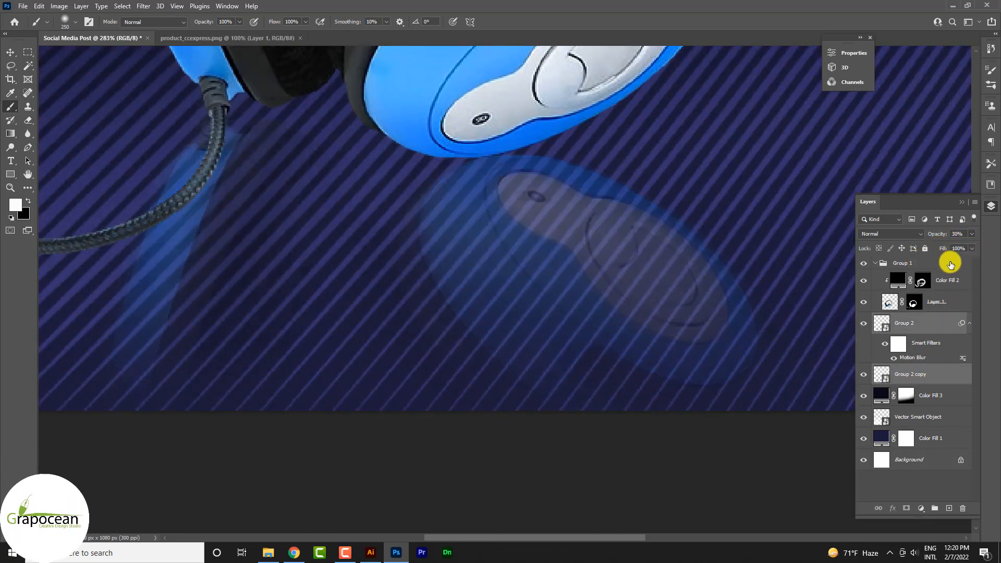
{"action": "left_click", "coordinate": [972, 234]}
{"action": "left_click", "coordinate": [955, 244]}
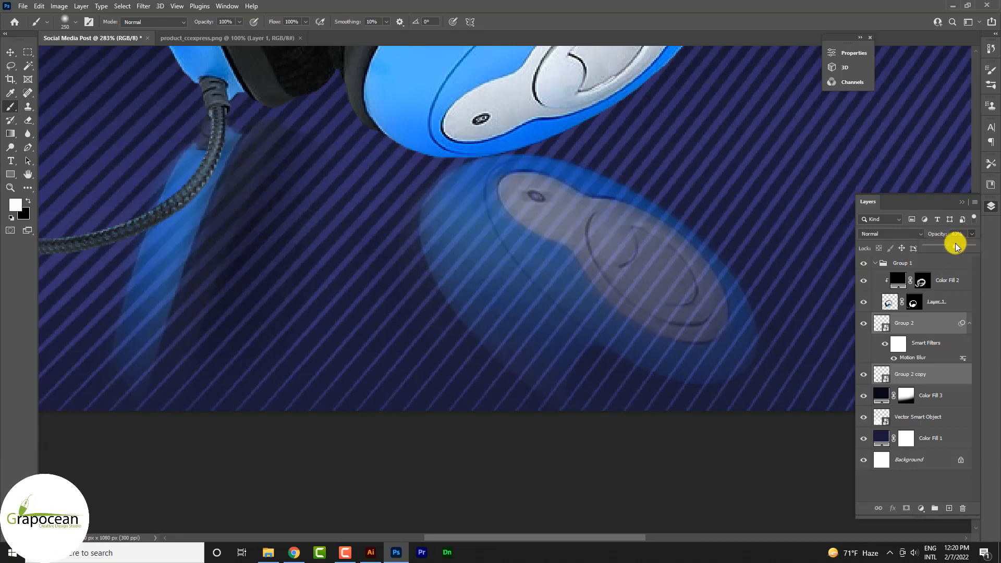
{"action": "scroll", "coordinate": [442, 370], "scroll_direction": "down", "scroll_amount": 3}
{"action": "scroll", "coordinate": [441, 370], "scroll_direction": "down", "scroll_amount": 5}
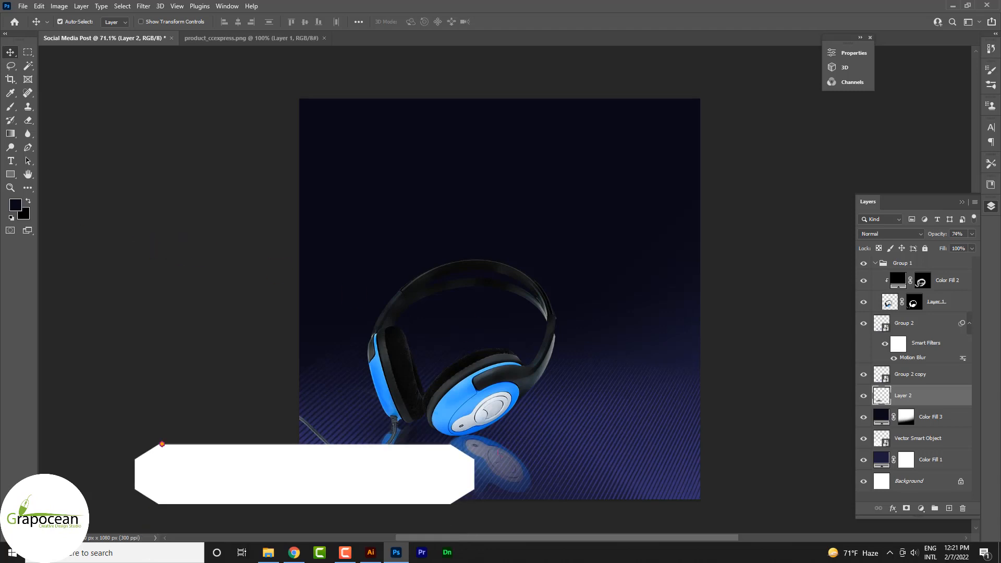
Step: Collapse Group 1 and start a Roboto Black text layer above it near the top of the artboard, with tracking at -5
{"action": "left_click", "coordinate": [9, 166]}
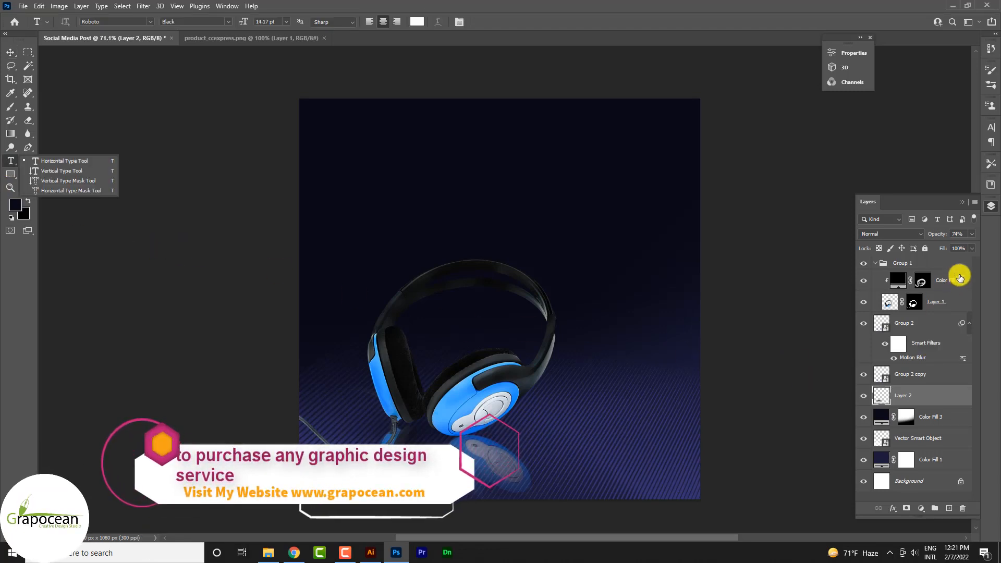
{"action": "left_click", "coordinate": [896, 268]}
{"action": "left_click", "coordinate": [876, 263]}
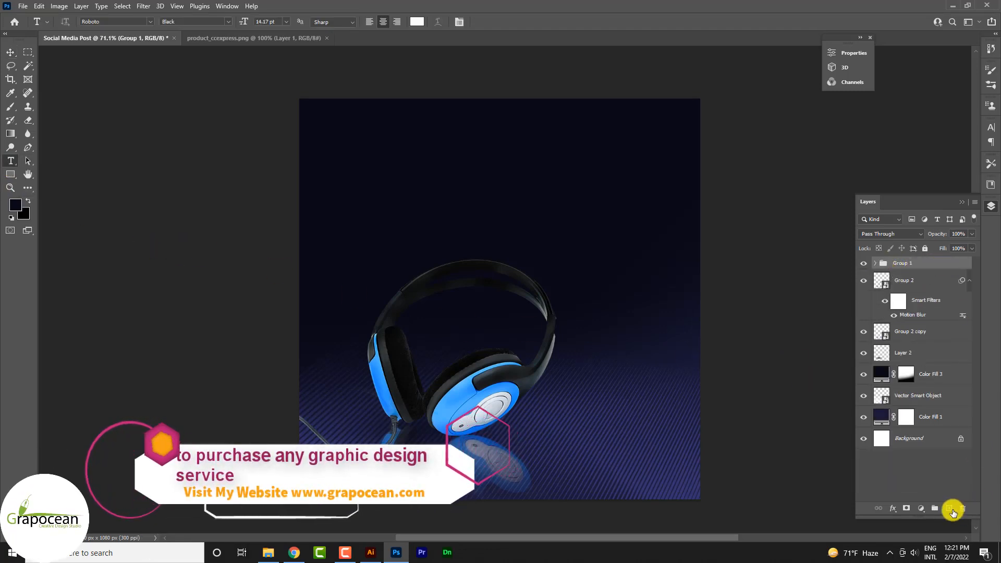
{"action": "left_click", "coordinate": [949, 508]}
{"action": "left_click", "coordinate": [447, 146]}
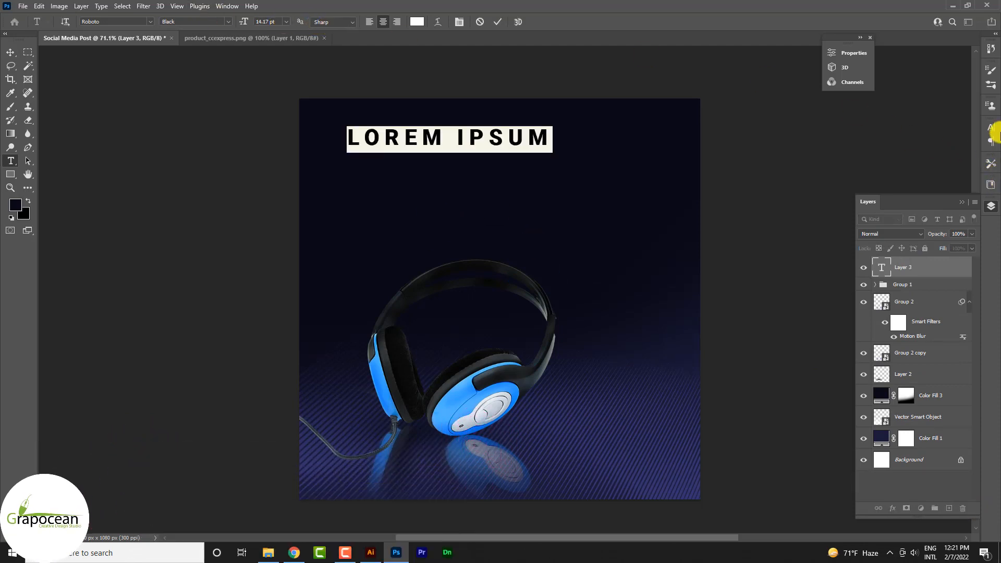
{"action": "left_click", "coordinate": [991, 129]}
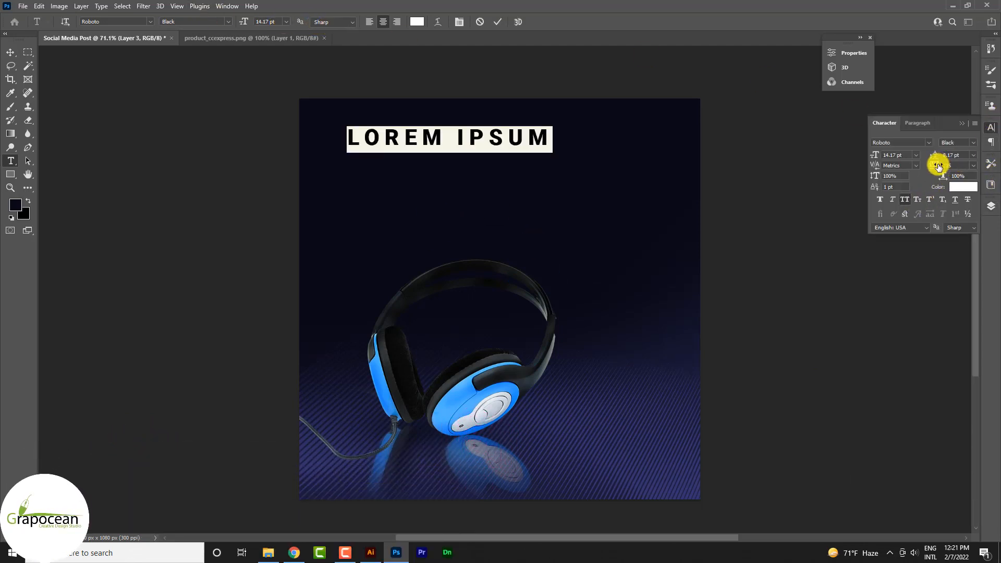
{"action": "left_click", "coordinate": [973, 166]}
{"action": "left_click", "coordinate": [961, 213]}
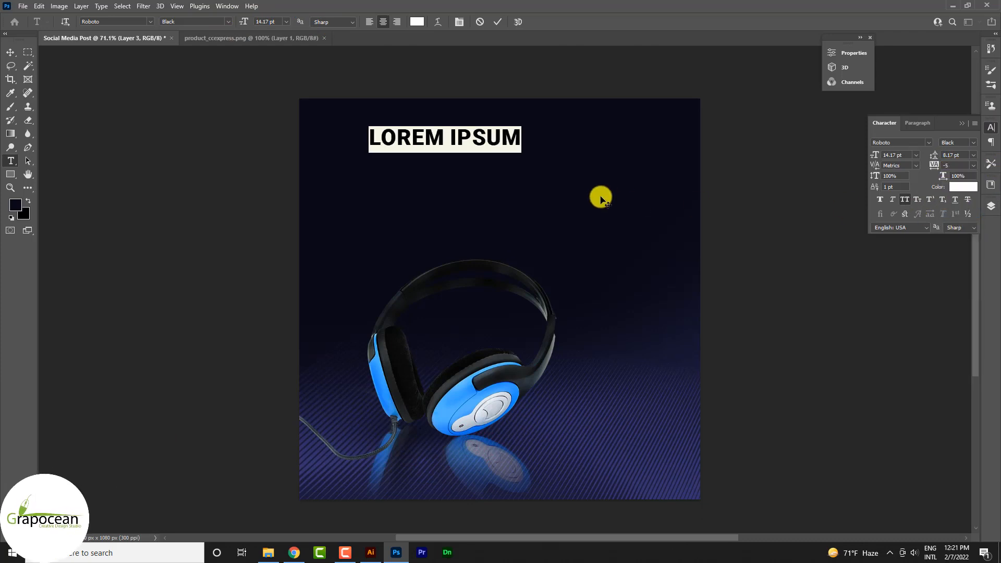
Step: Replace the placeholder text with HEADPHONE MASTER
{"action": "key", "text": "BackSpace"}
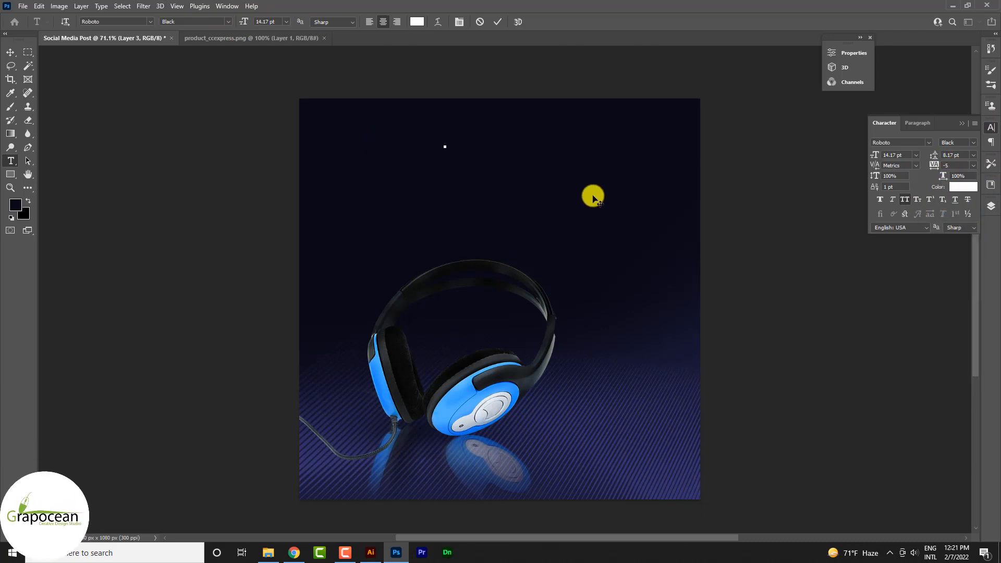
{"action": "type", "text": "H"}
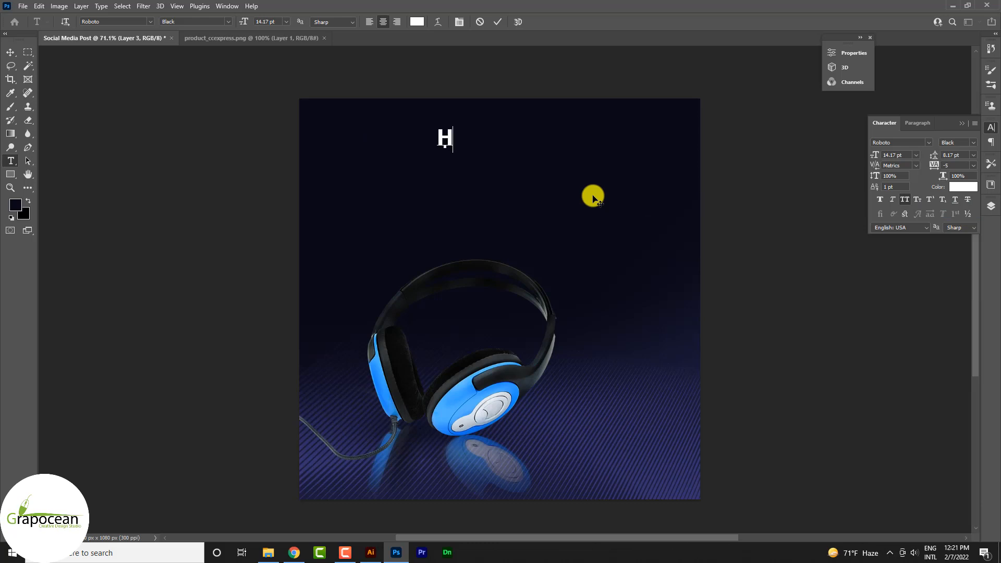
{"action": "type", "text": "EADPHON"}
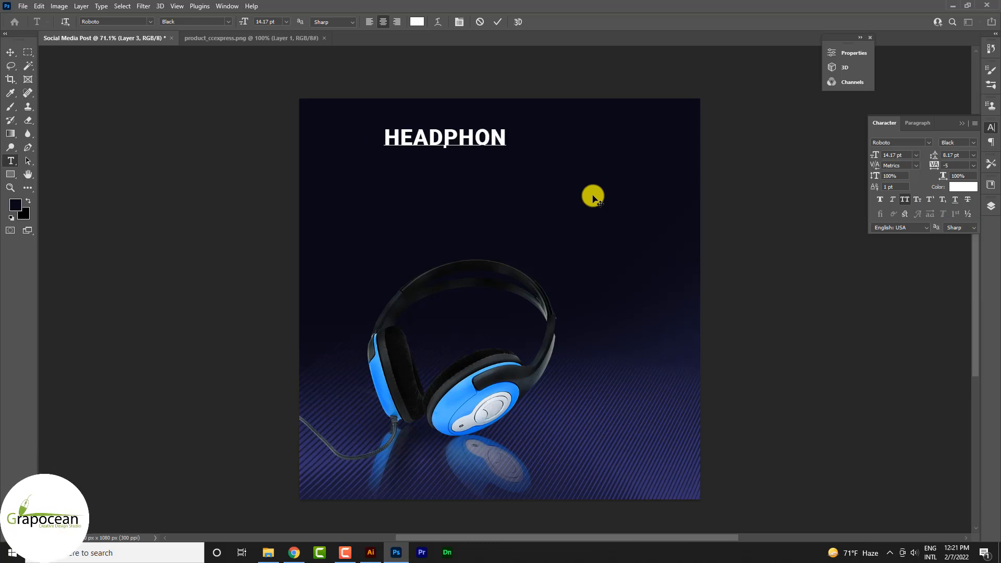
{"action": "key", "text": "BackSpace"}
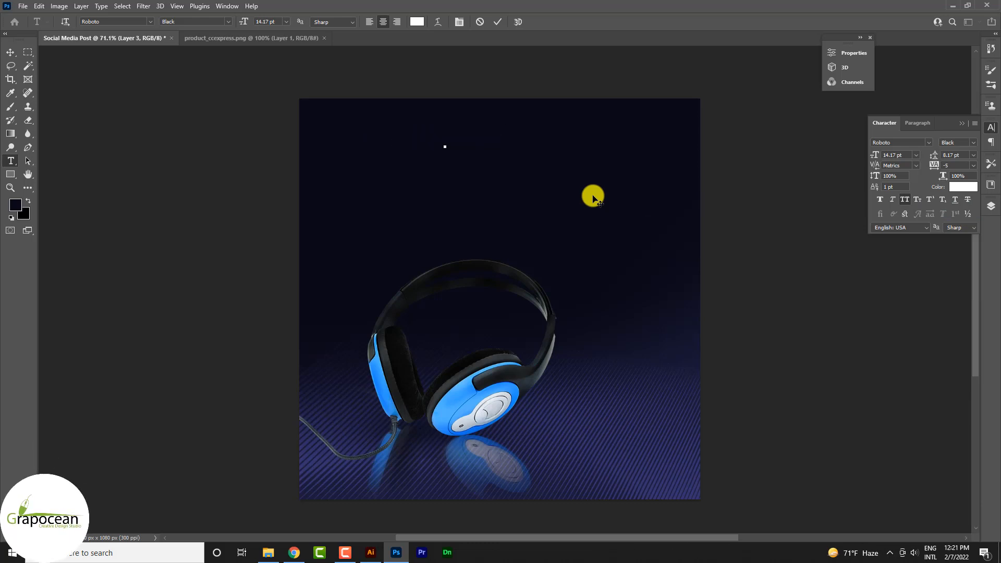
{"action": "type", "text": "ADP"}
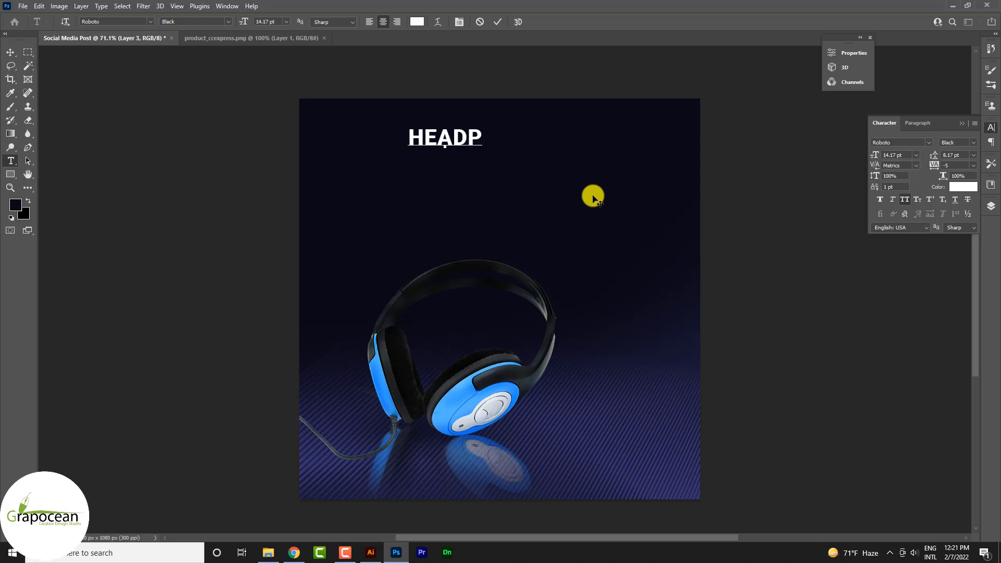
{"action": "type", "text": "HONE"}
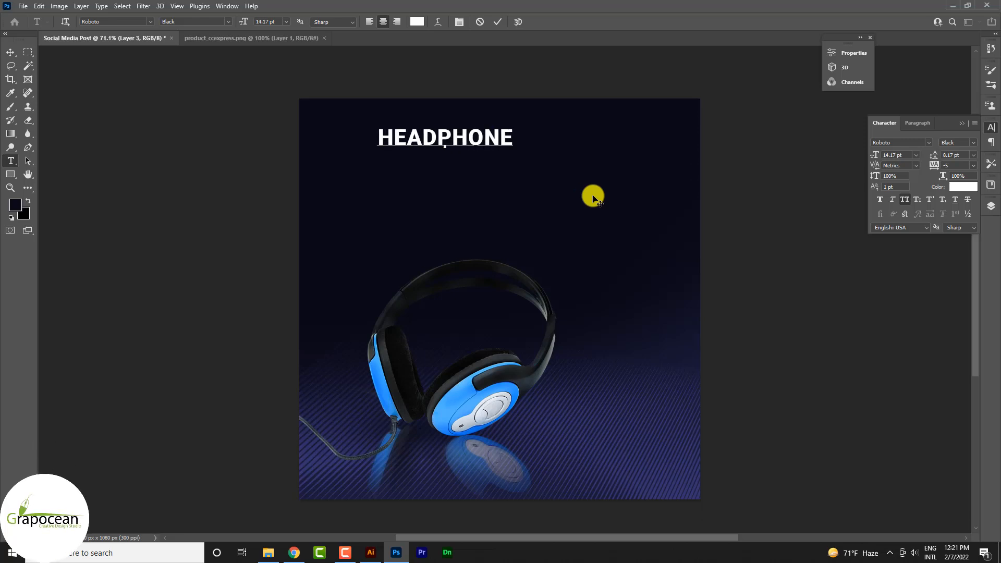
{"action": "type", "text": " MASTER"}
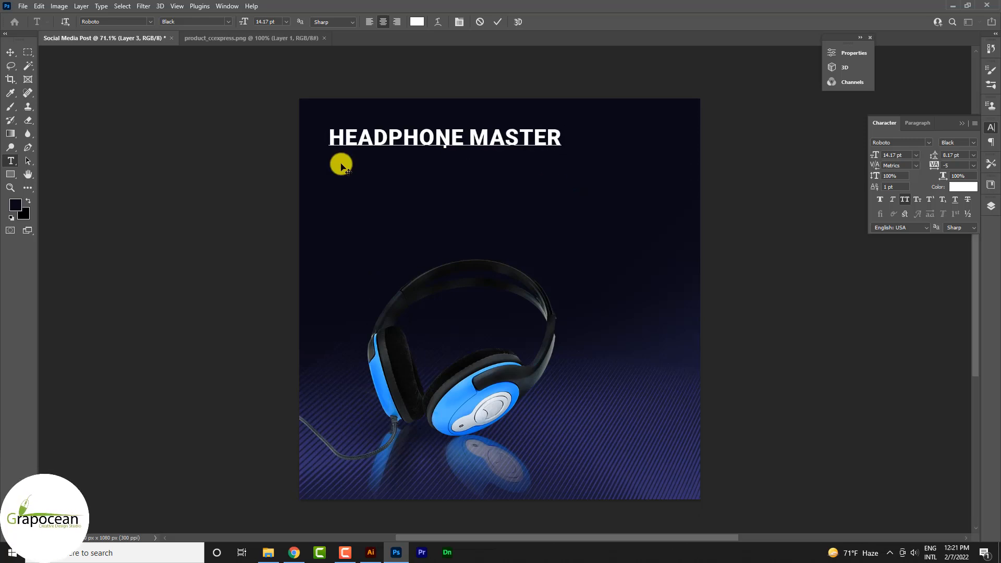
Step: Turn off All Caps for the whole text line and set its Roboto style to Regular
{"action": "key", "text": "ctrl+a"}
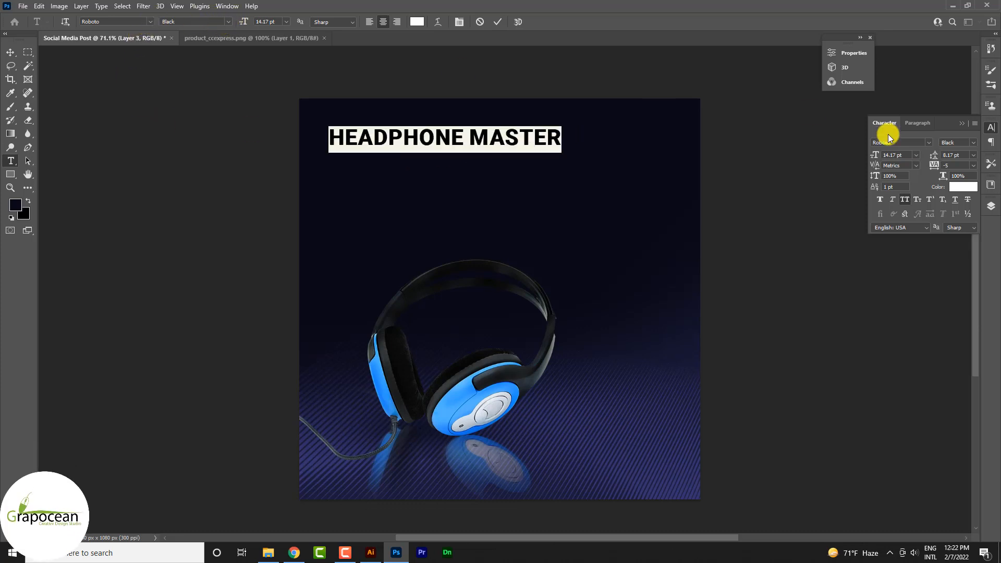
{"action": "left_click", "coordinate": [907, 198]}
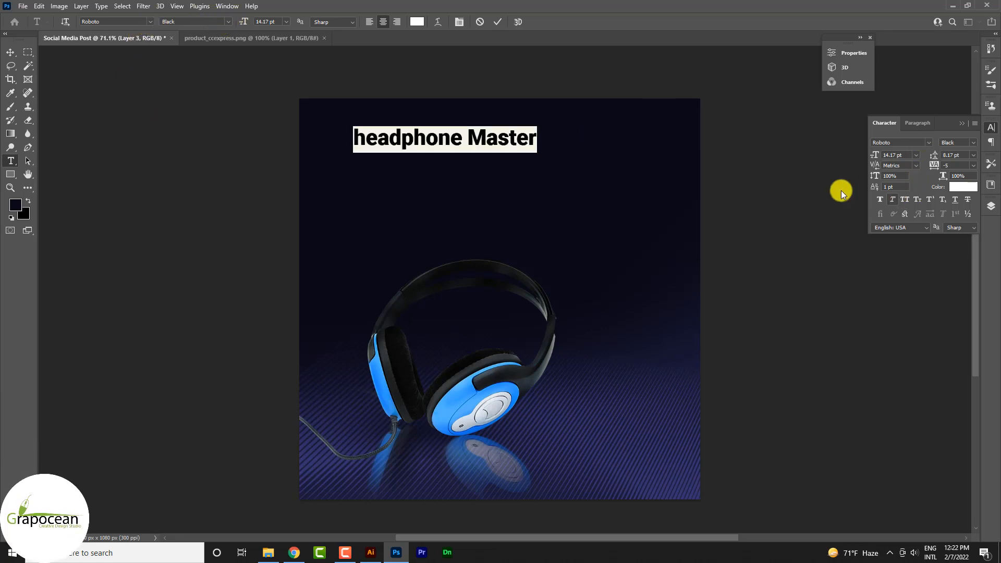
{"action": "left_click", "coordinate": [224, 21]}
{"action": "left_click", "coordinate": [211, 67]}
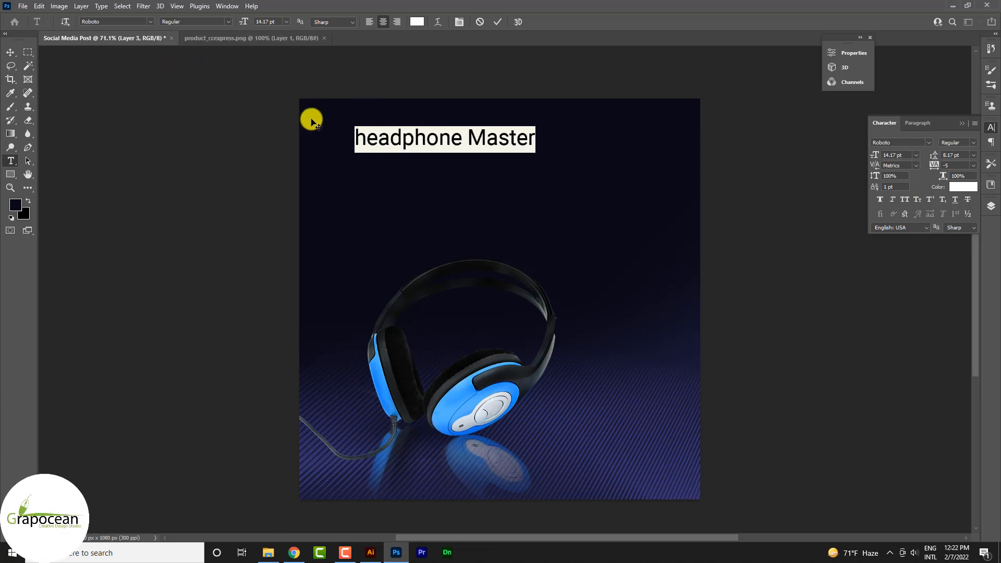
Step: Capitalize the first letter so the line reads Headphone Master
{"action": "left_click", "coordinate": [367, 138]}
{"action": "key", "text": "BackSpace"}
{"action": "type", "text": "H"}
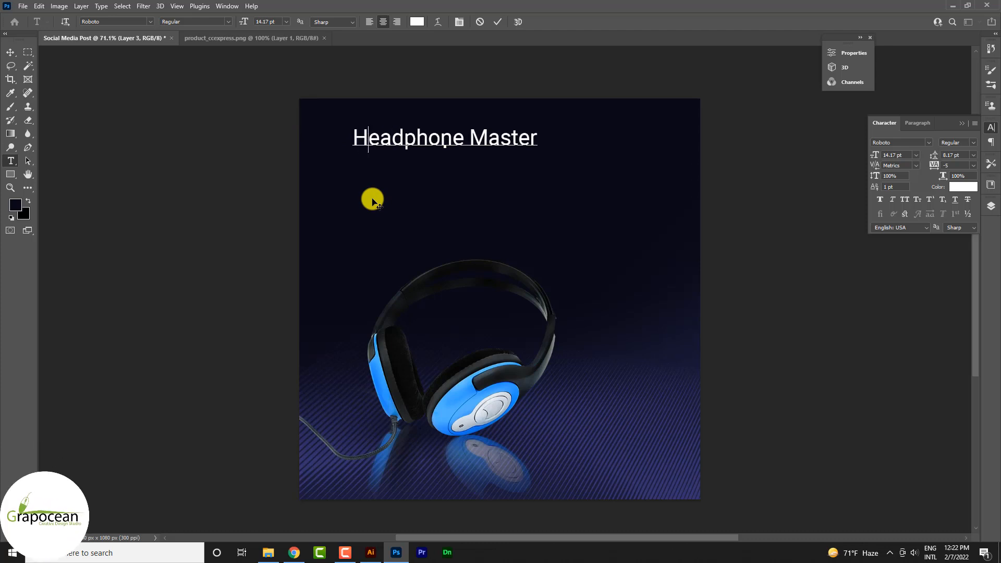
Step: Reposition the Headphone Master line near the top of the post and place a larger PRO JACK title in Anton directly above it
{"action": "left_click", "coordinate": [9, 51]}
{"action": "left_click_drag", "start_coordinate": [489, 143], "coordinate": [543, 212]}
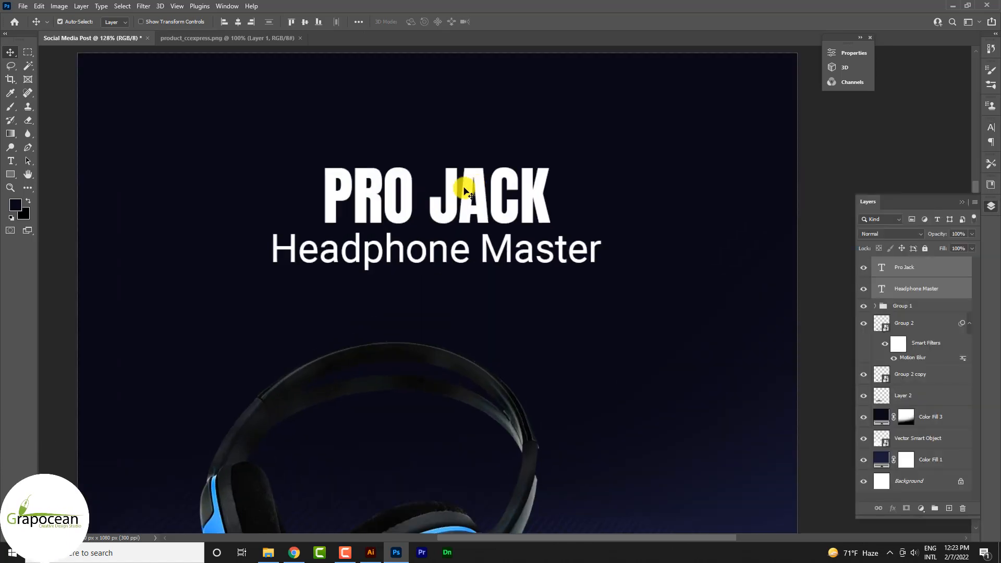
{"action": "left_click_drag", "start_coordinate": [465, 191], "coordinate": [482, 134]}
{"action": "left_click", "coordinate": [537, 268]}
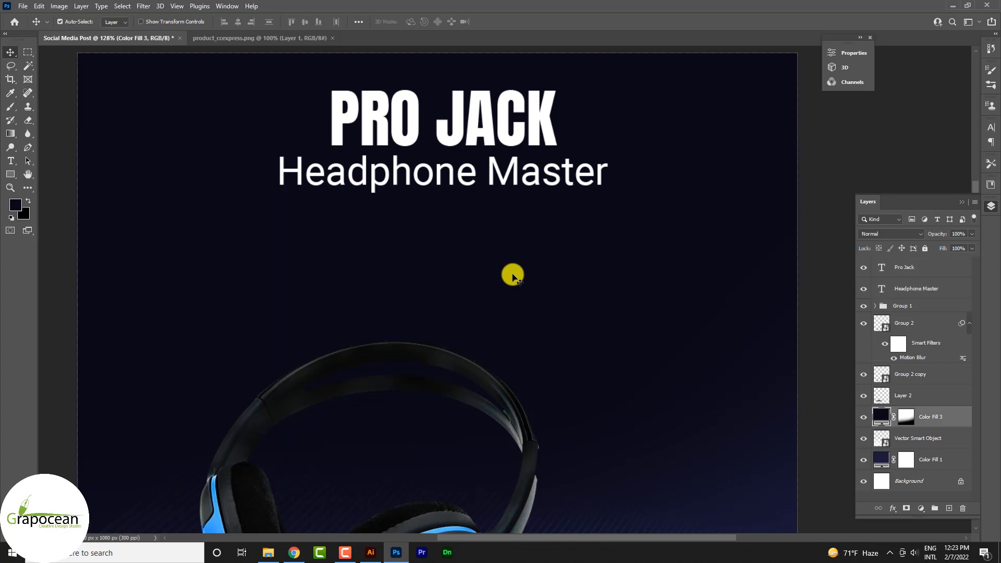
Step: Recolor the PRO JACK title with the blue sampled from the headphones, #39a1fd
{"action": "scroll", "coordinate": [509, 262], "scroll_direction": "down", "scroll_amount": 9}
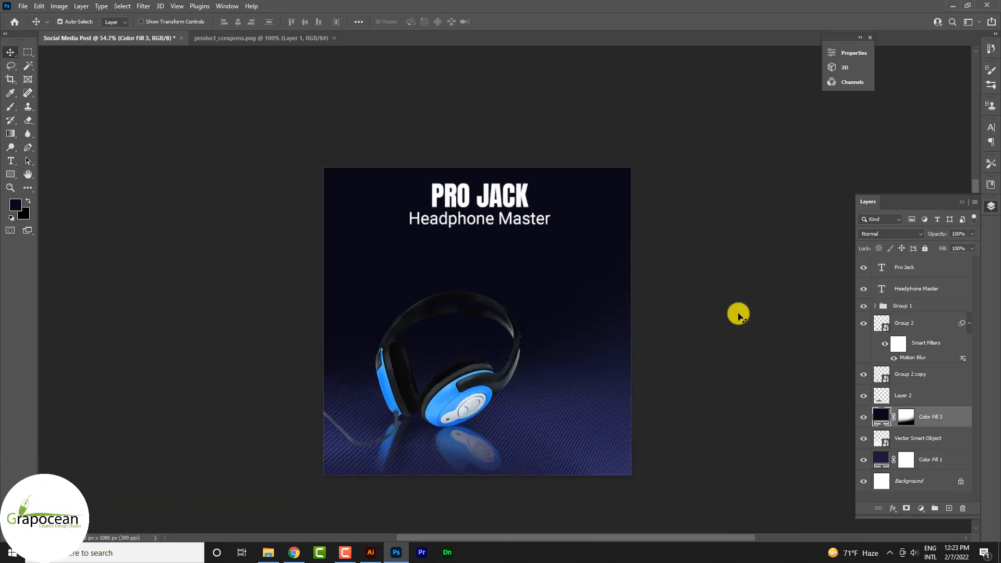
{"action": "left_click", "coordinate": [748, 311]}
{"action": "scroll", "coordinate": [492, 199], "scroll_direction": "up", "scroll_amount": 6}
{"action": "left_click", "coordinate": [10, 161]}
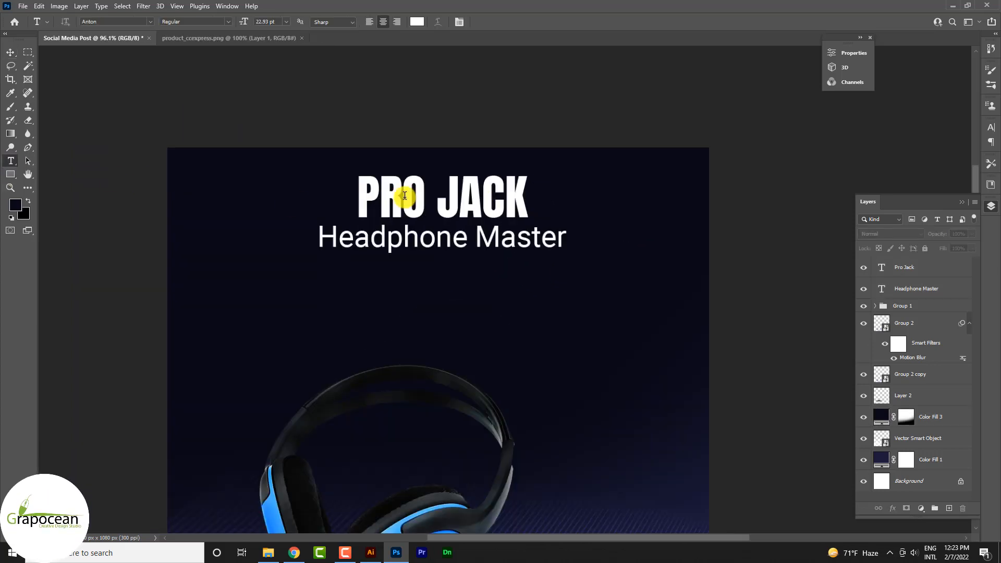
{"action": "triple_click", "coordinate": [362, 194]}
{"action": "scroll", "coordinate": [600, 208], "scroll_direction": "down", "scroll_amount": 2}
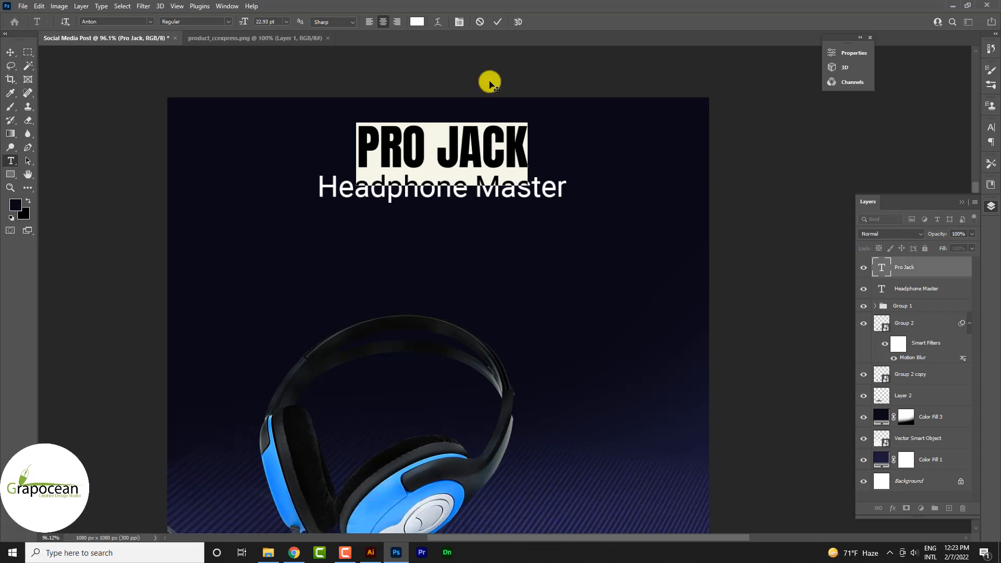
{"action": "left_click", "coordinate": [417, 22]}
{"action": "left_click", "coordinate": [279, 464]}
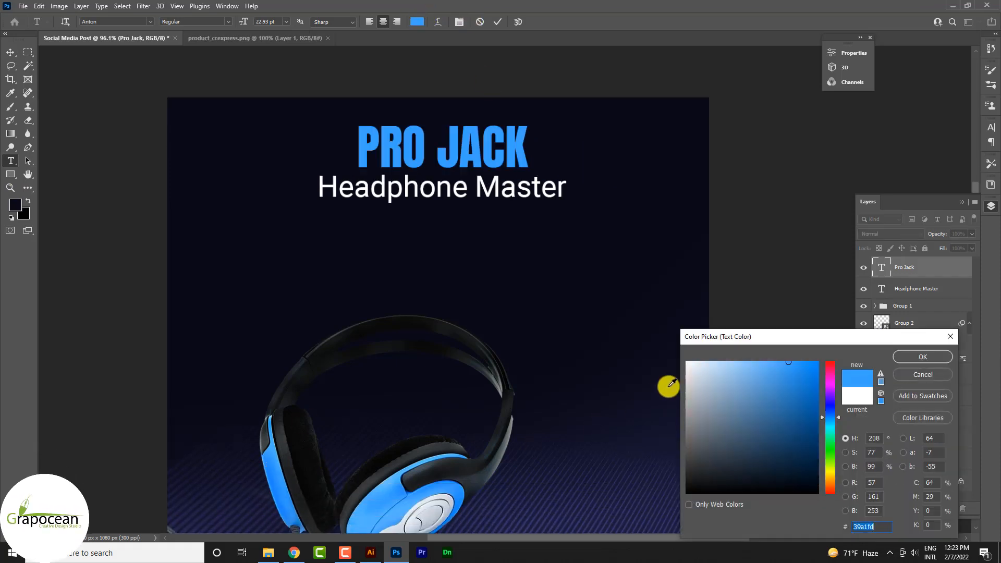
{"action": "left_click", "coordinate": [901, 356]}
{"action": "left_click", "coordinate": [10, 52]}
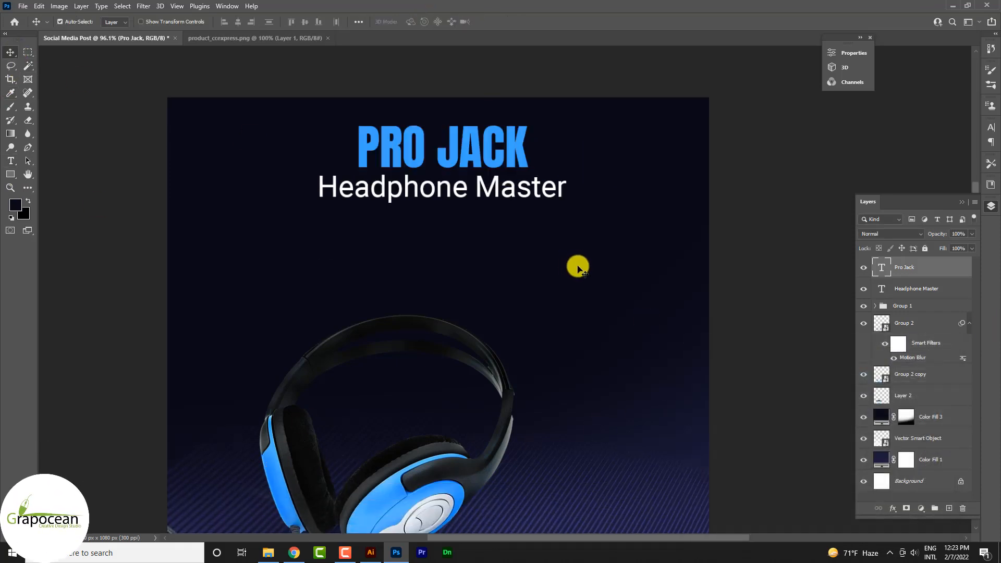
{"action": "left_click", "coordinate": [768, 250]}
{"action": "scroll", "coordinate": [511, 240], "scroll_direction": "down", "scroll_amount": 5}
{"action": "scroll", "coordinate": [593, 272], "scroll_direction": "up", "scroll_amount": 2}
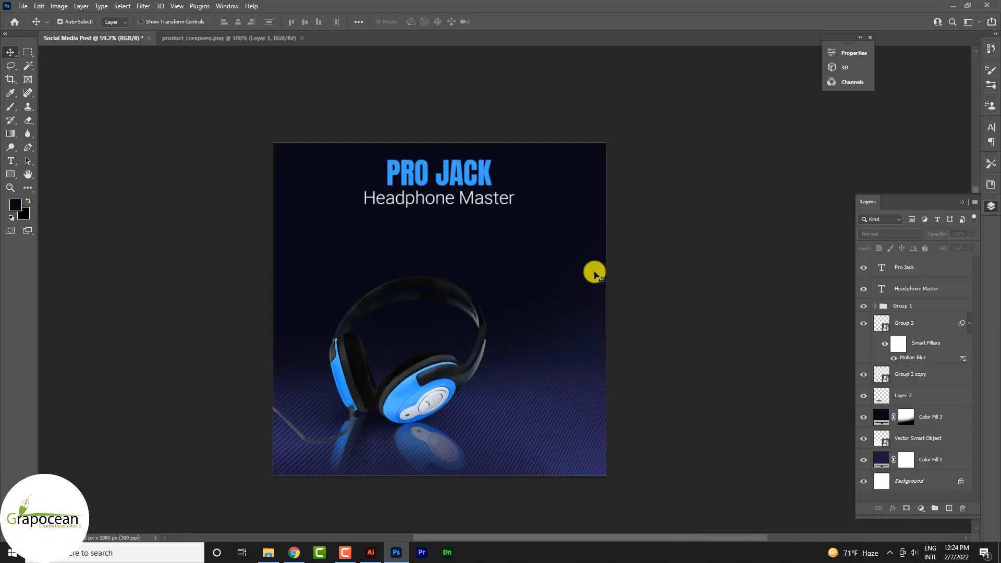
Step: Add a Brightness/Contrast adjustment above the Vector Smart Object line pattern with brightness 19 and contrast 100
{"action": "left_click", "coordinate": [539, 455]}
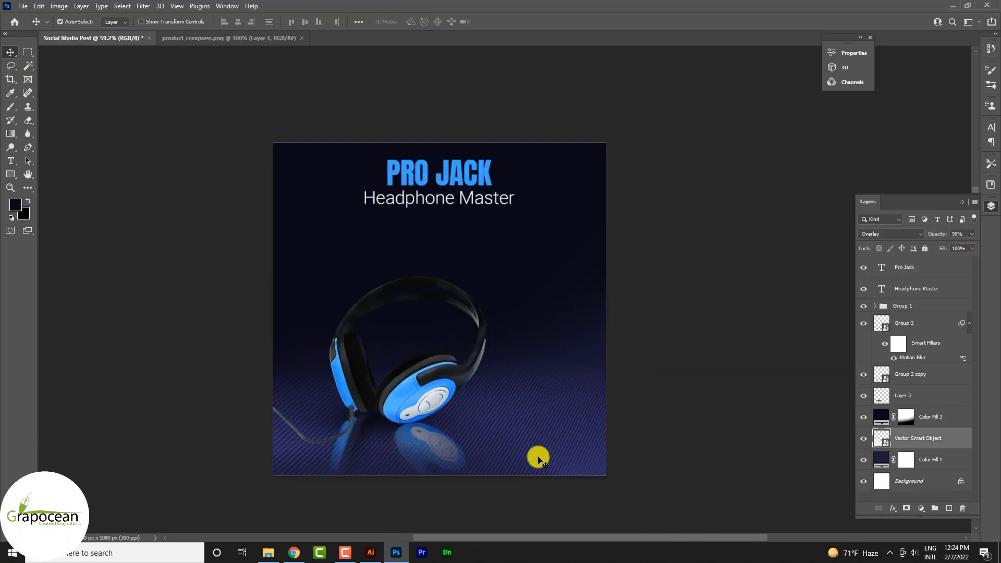
{"action": "left_click", "coordinate": [867, 442]}
{"action": "left_click", "coordinate": [867, 442]}
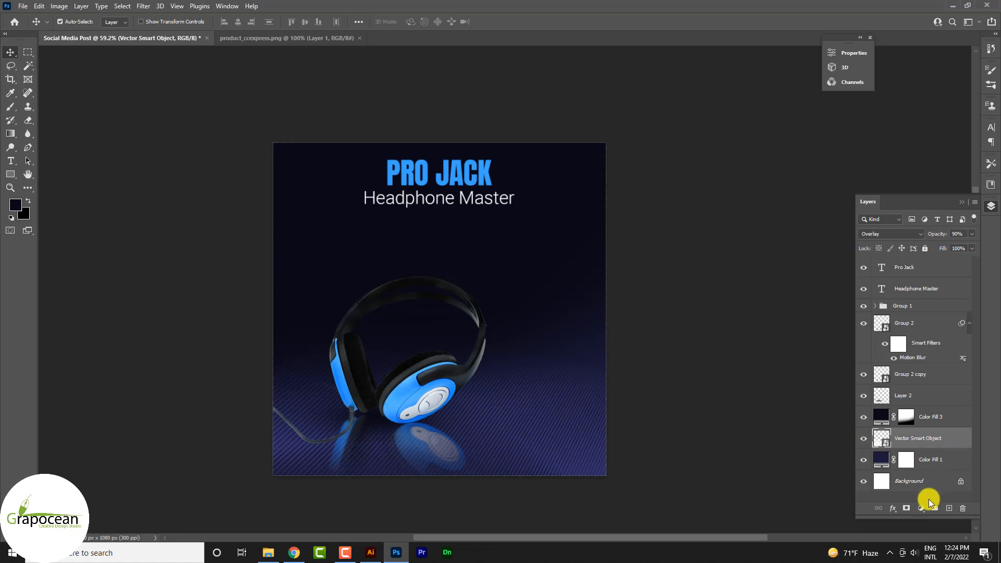
{"action": "left_click", "coordinate": [921, 508]}
{"action": "left_click", "coordinate": [965, 363]}
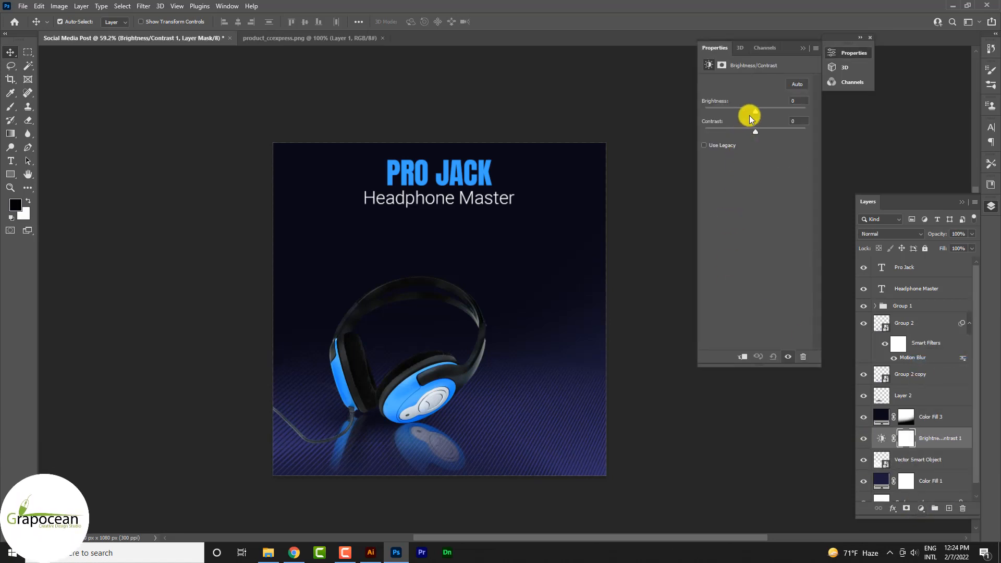
{"action": "left_click_drag", "start_coordinate": [749, 114], "coordinate": [807, 131]}
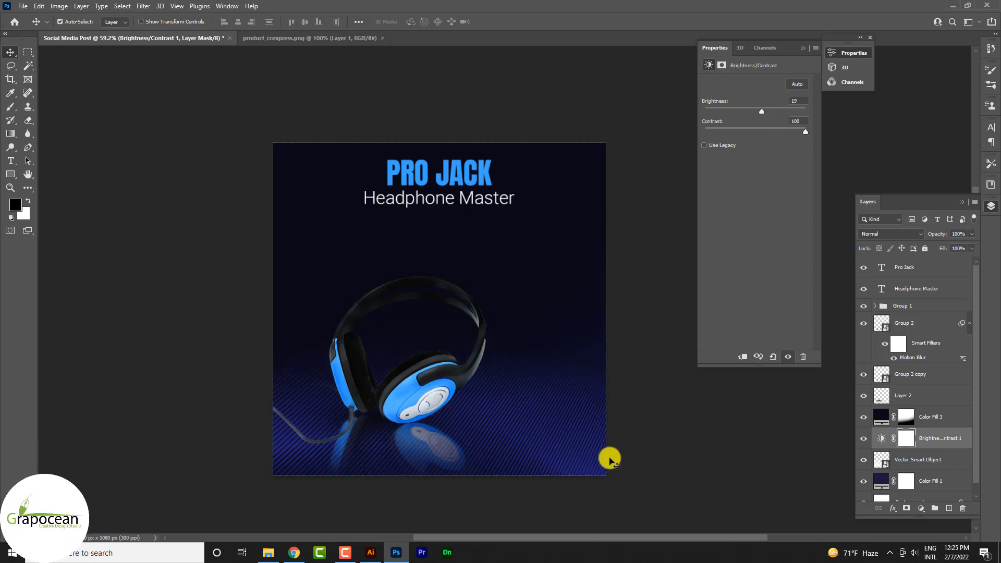
{"action": "key", "text": "ctrl+space"}
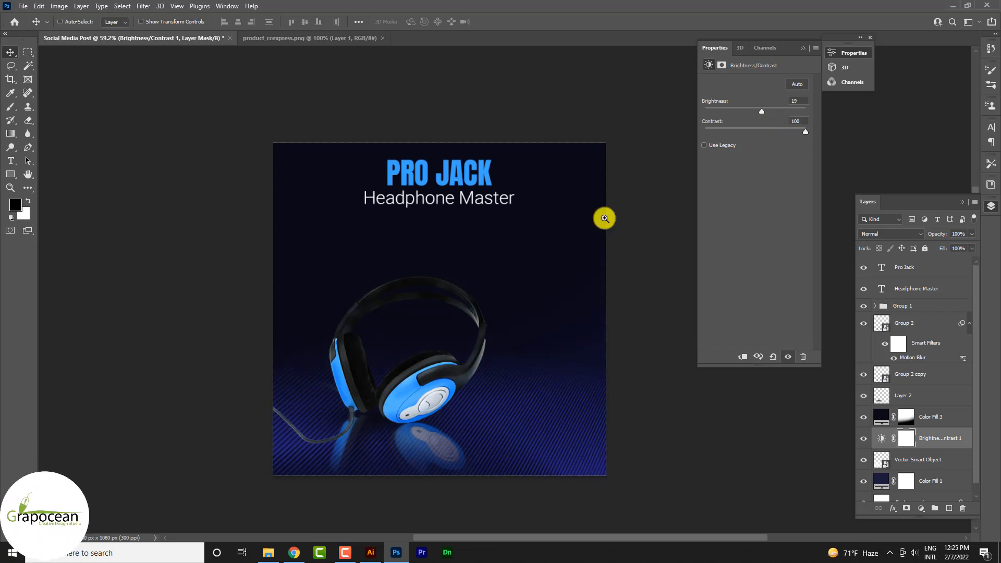
{"action": "left_click", "coordinate": [799, 50]}
Step: Duplicate the Headphone Master line just below the original and divide the copy's font size by 1.6
{"action": "scroll", "coordinate": [613, 256], "scroll_direction": "up", "scroll_amount": 5}
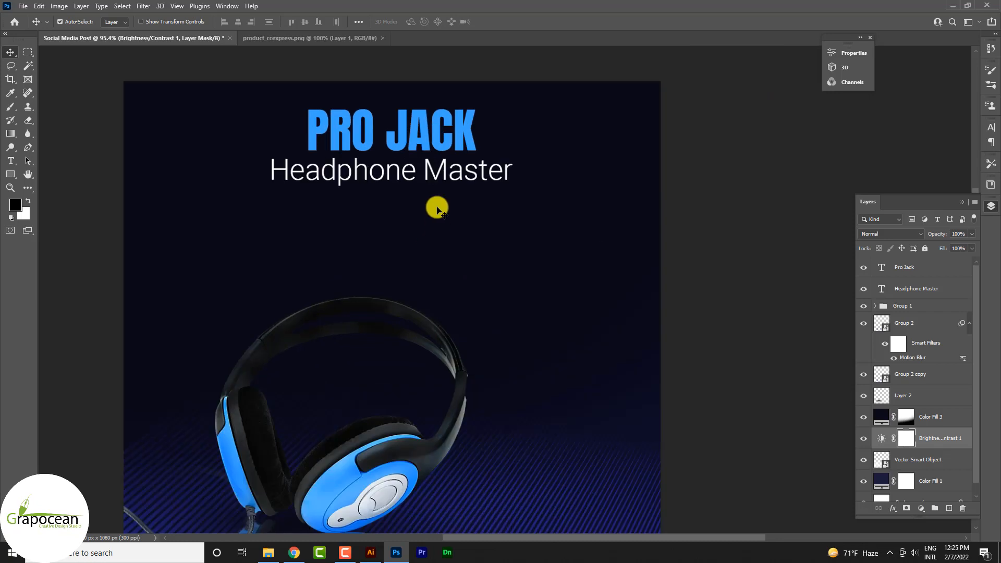
{"action": "left_click_drag", "start_coordinate": [455, 179], "coordinate": [461, 225]}
{"action": "left_click", "coordinate": [14, 165]}
{"action": "left_click_drag", "start_coordinate": [278, 218], "coordinate": [543, 223]}
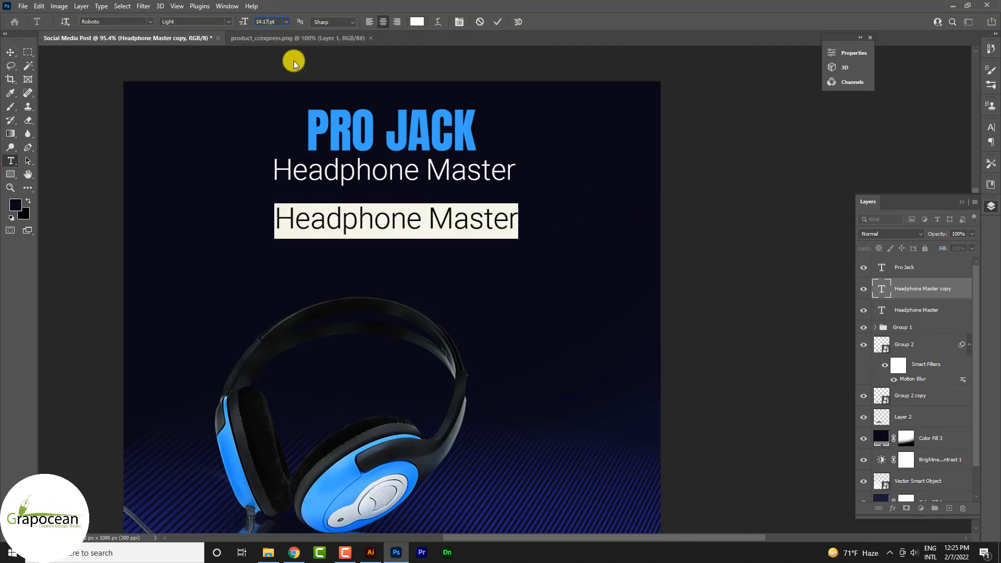
{"action": "type", "text": "/1.6"}
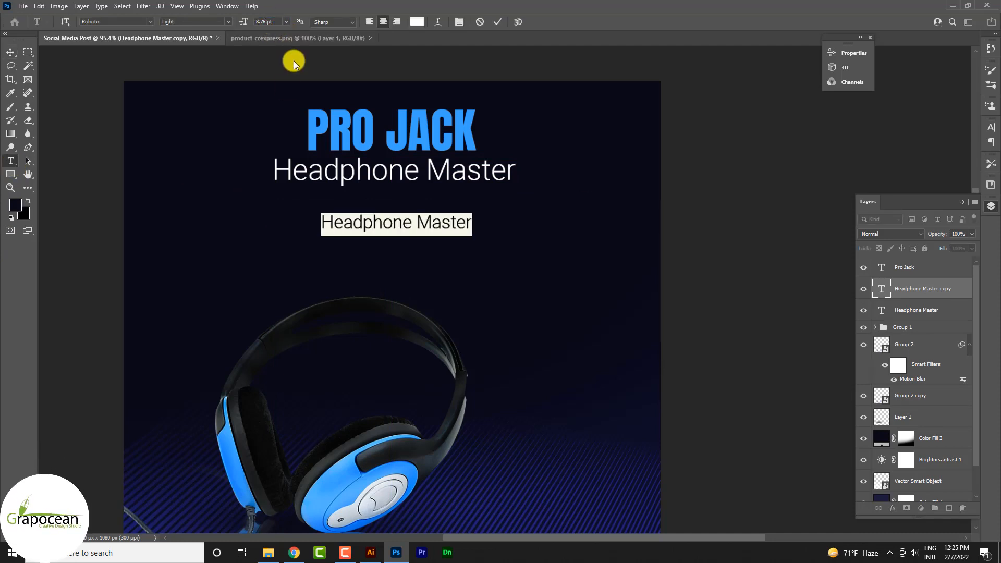
Step: Clear the copied Headphone Master line's text and divide its font size by 1.618
{"action": "key", "text": "BackSpace"}
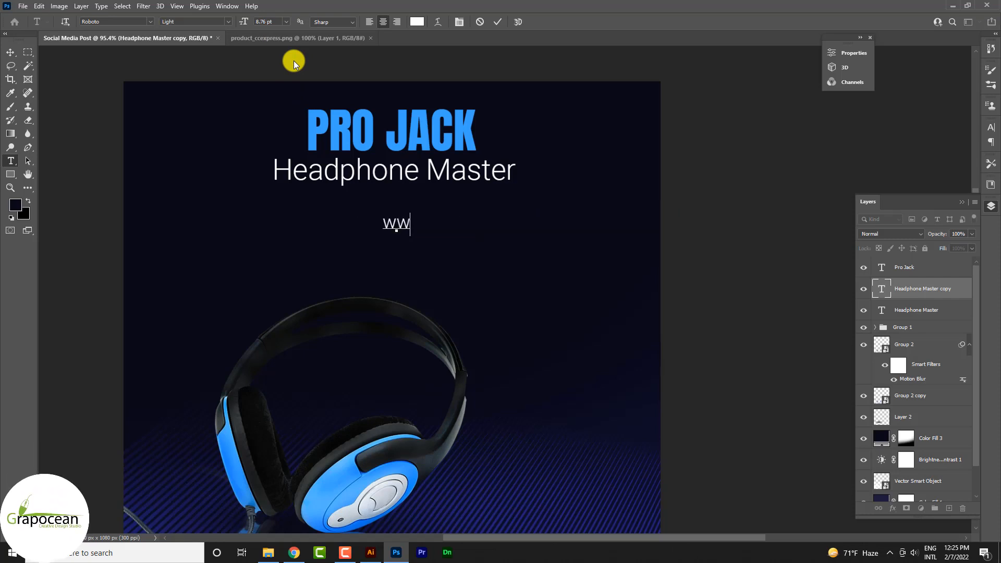
{"action": "key", "text": "BackSpace"}
{"action": "key", "text": "BackSpace"}
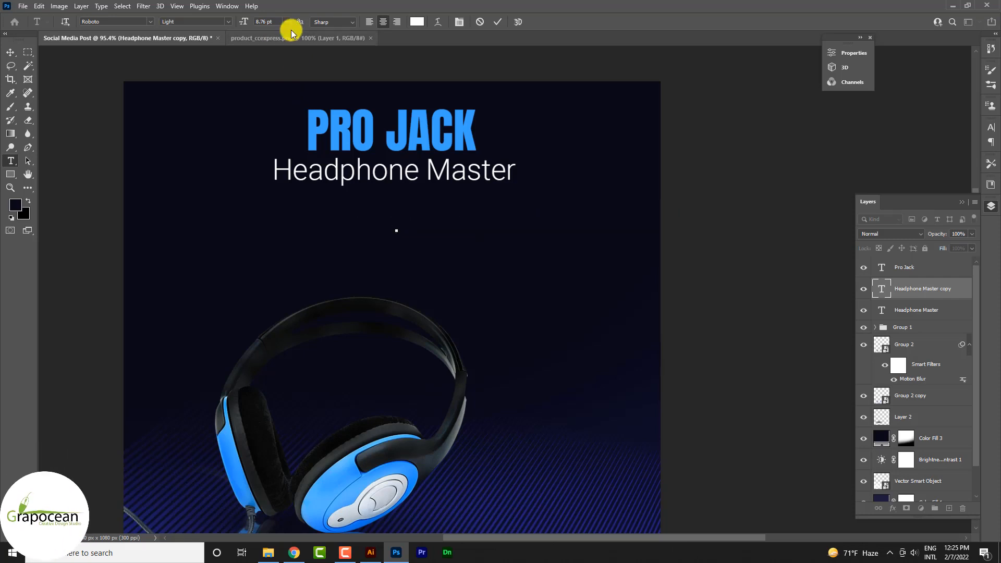
{"action": "left_click", "coordinate": [266, 22]}
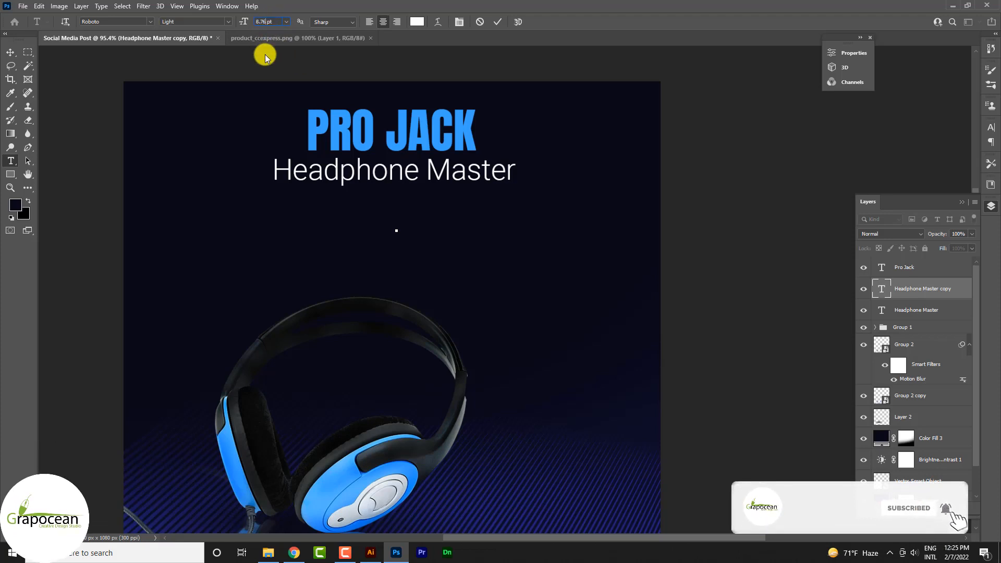
{"action": "type", "text": "/1."}
{"action": "type", "text": "62"}
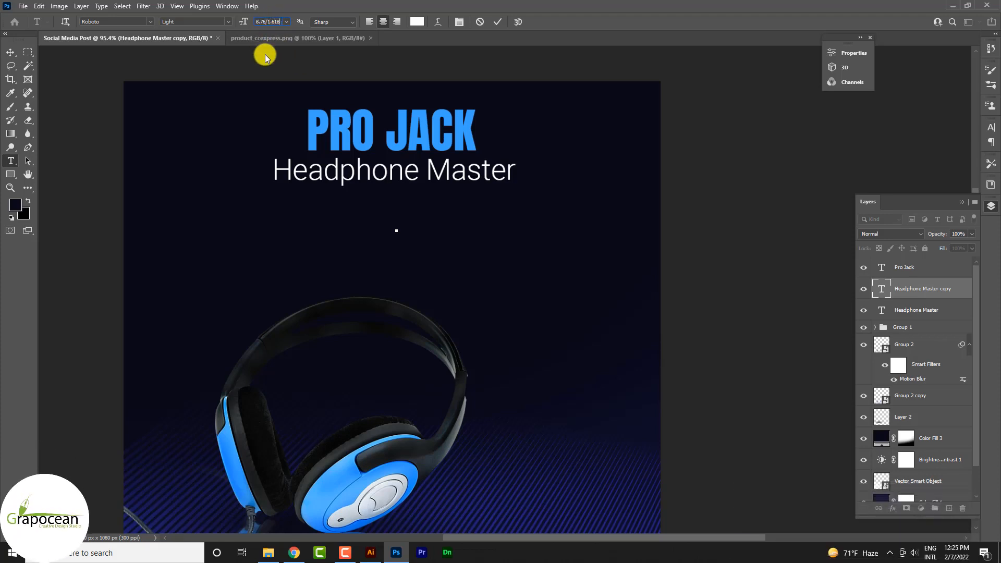
{"action": "key", "text": "Return"}
Step: Enter the tagline "professional social media post banner design" and place it directly beneath the Headphone Master line
{"action": "type", "text": "Www."}
{"action": "type", "text": "professional"}
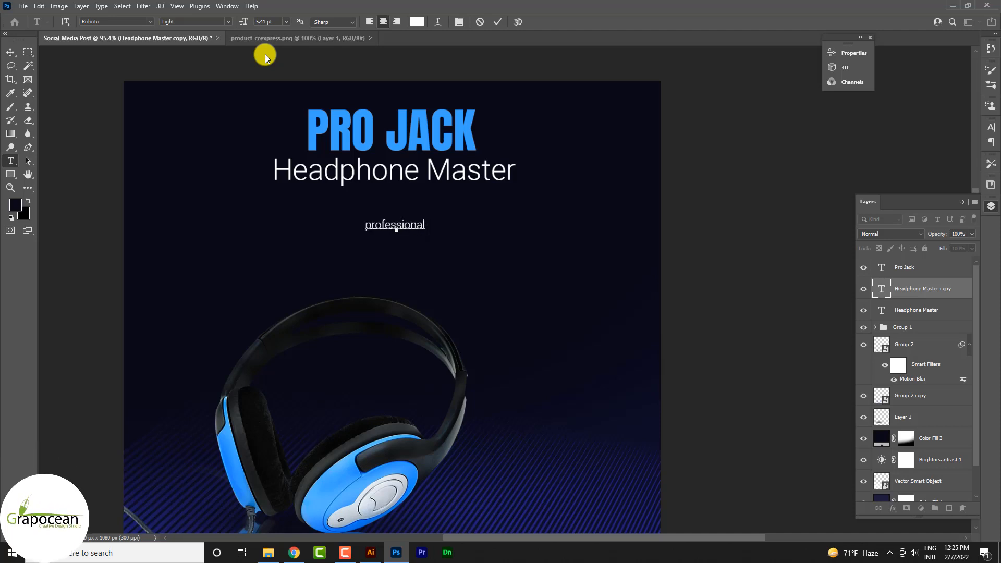
{"action": "type", "text": " social me"}
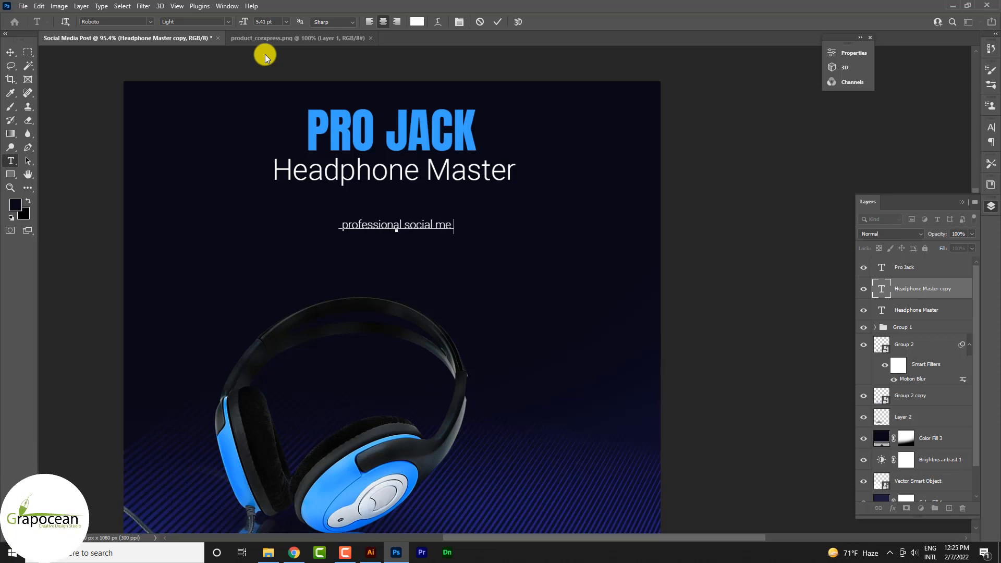
{"action": "type", "text": "dia post banner design"}
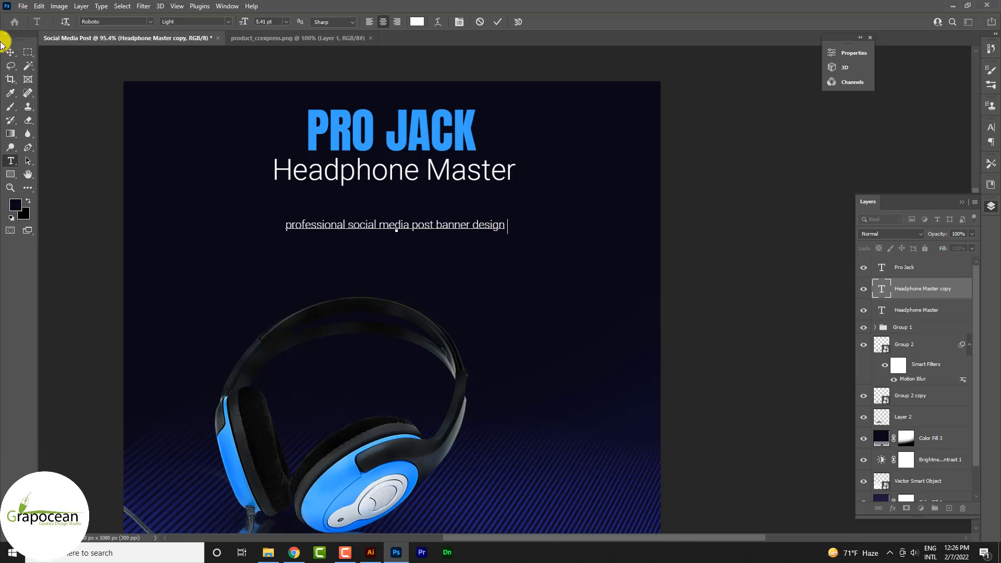
{"action": "left_click", "coordinate": [10, 56]}
{"action": "scroll", "coordinate": [409, 237], "scroll_direction": "up", "scroll_amount": 3}
{"action": "left_click_drag", "start_coordinate": [426, 230], "coordinate": [429, 178]}
{"action": "scroll", "coordinate": [592, 240], "scroll_direction": "down", "scroll_amount": 5}
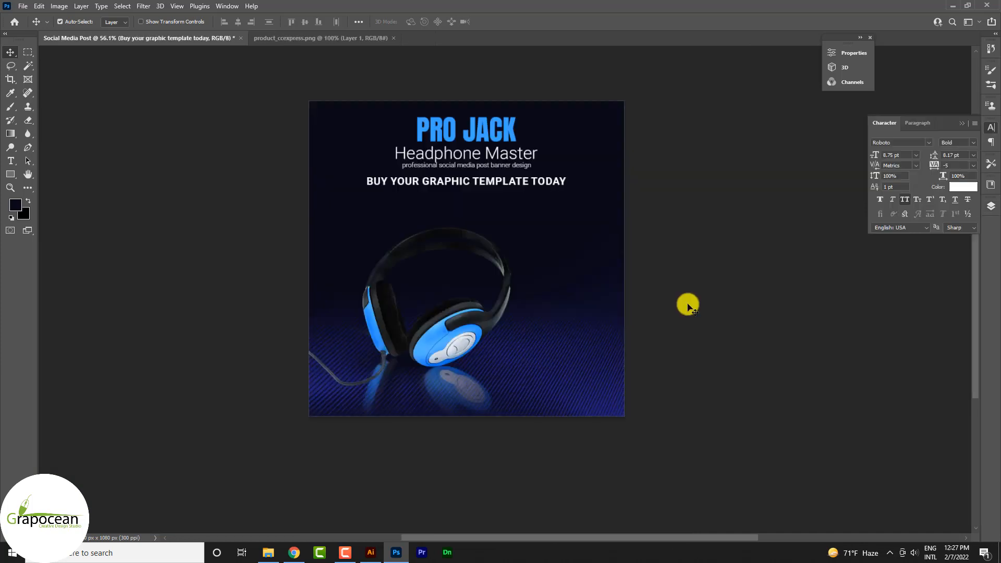
{"action": "scroll", "coordinate": [485, 189], "scroll_direction": "up", "scroll_amount": 5}
{"action": "left_click_drag", "start_coordinate": [462, 134], "coordinate": [468, 204]}
{"action": "left_click", "coordinate": [11, 160]}
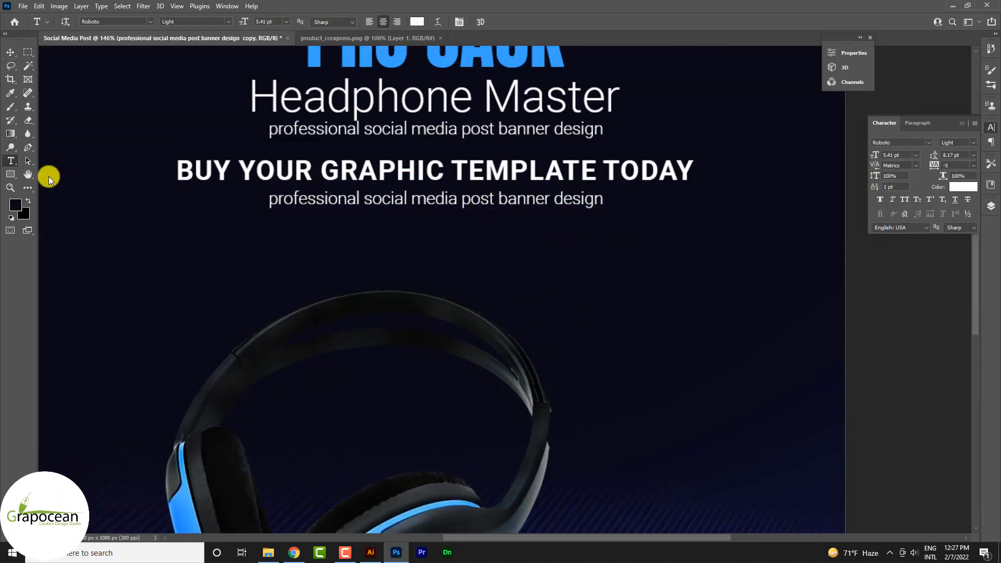
{"action": "left_click", "coordinate": [271, 203]}
{"action": "key", "text": "ctrl+a"}
{"action": "type", "text": "www.gr"}
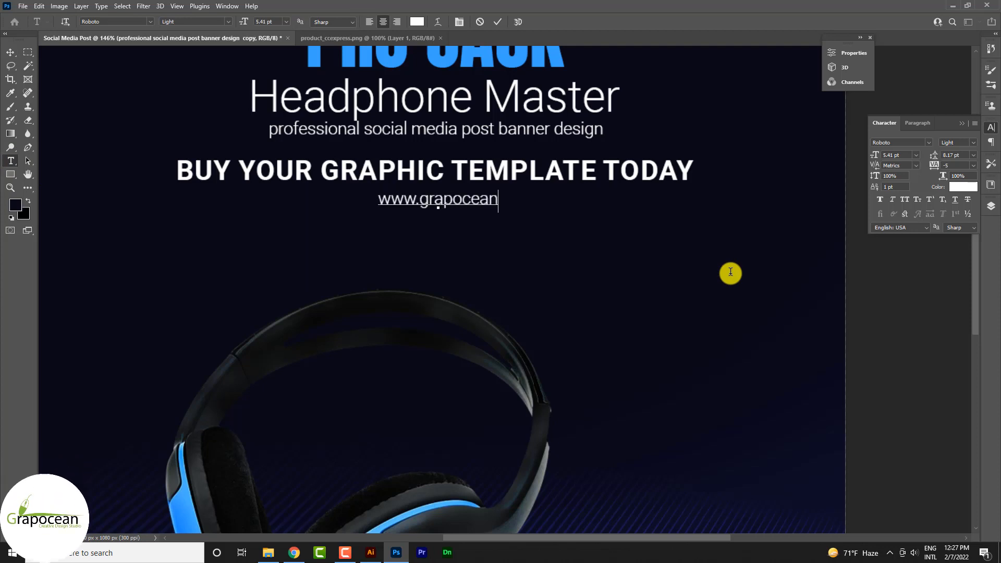
{"action": "left_click", "coordinate": [12, 54]}
{"action": "scroll", "coordinate": [509, 231], "scroll_direction": "down", "scroll_amount": 7}
{"action": "key", "text": "ctrl+a"}
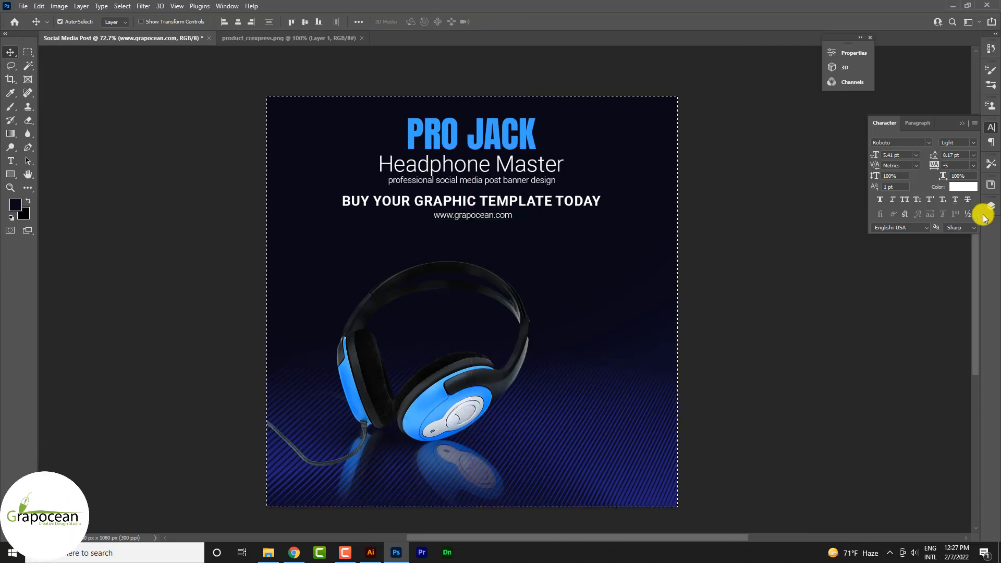
{"action": "left_click", "coordinate": [224, 21]}
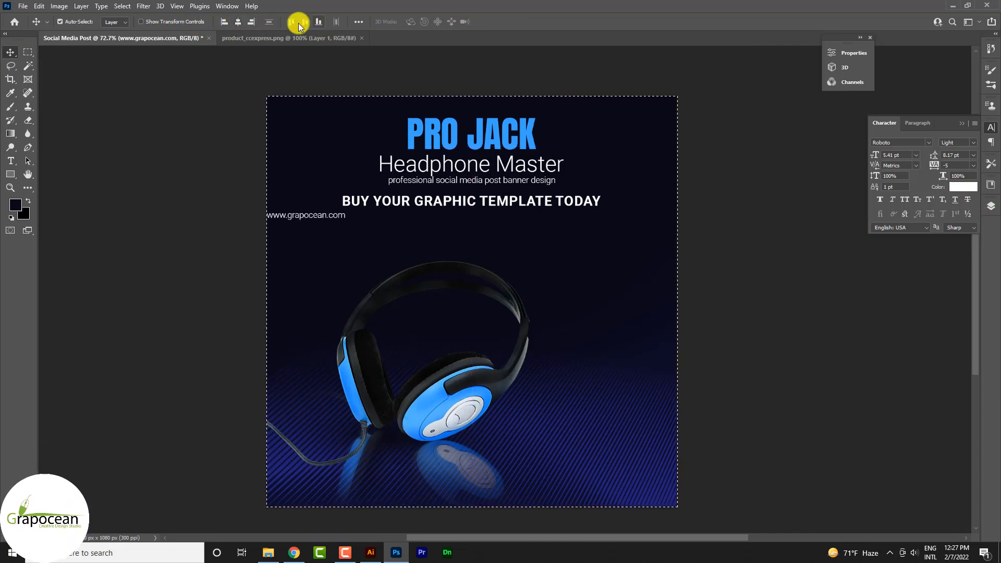
{"action": "left_click", "coordinate": [238, 21]}
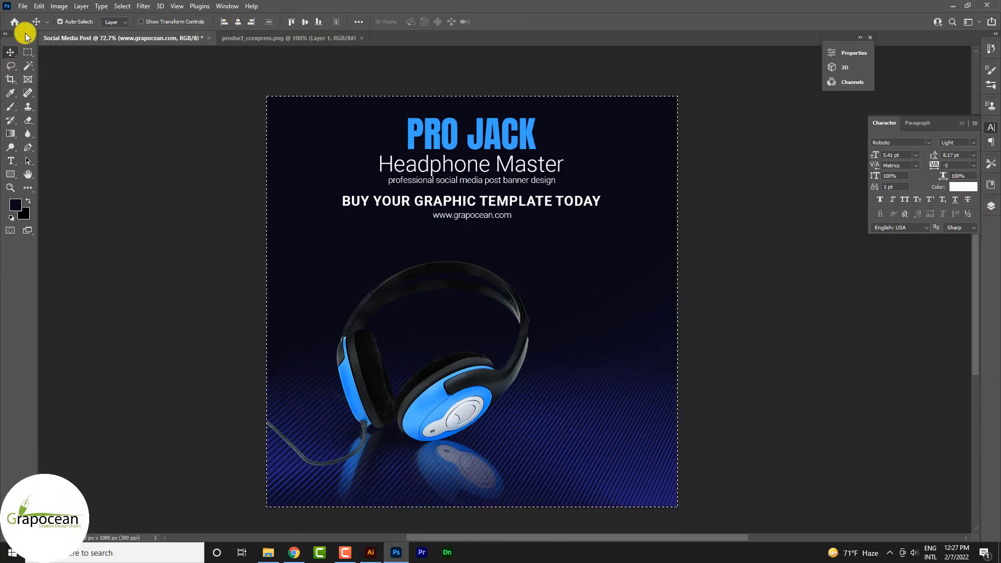
{"action": "left_click", "coordinate": [28, 53]}
{"action": "left_click", "coordinate": [127, 208]}
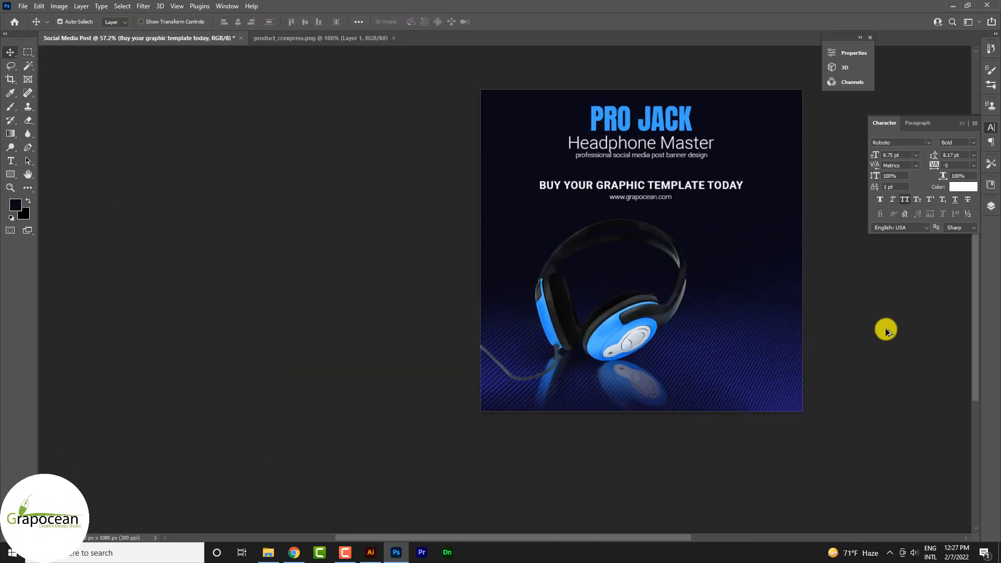
{"action": "scroll", "coordinate": [706, 151], "scroll_direction": "up", "scroll_amount": 2}
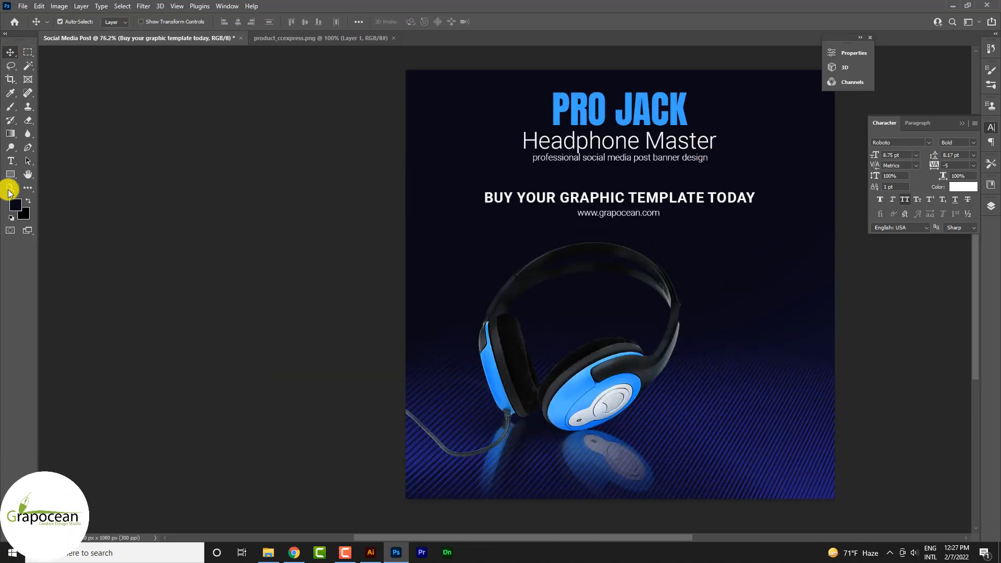
{"action": "left_click", "coordinate": [10, 174]}
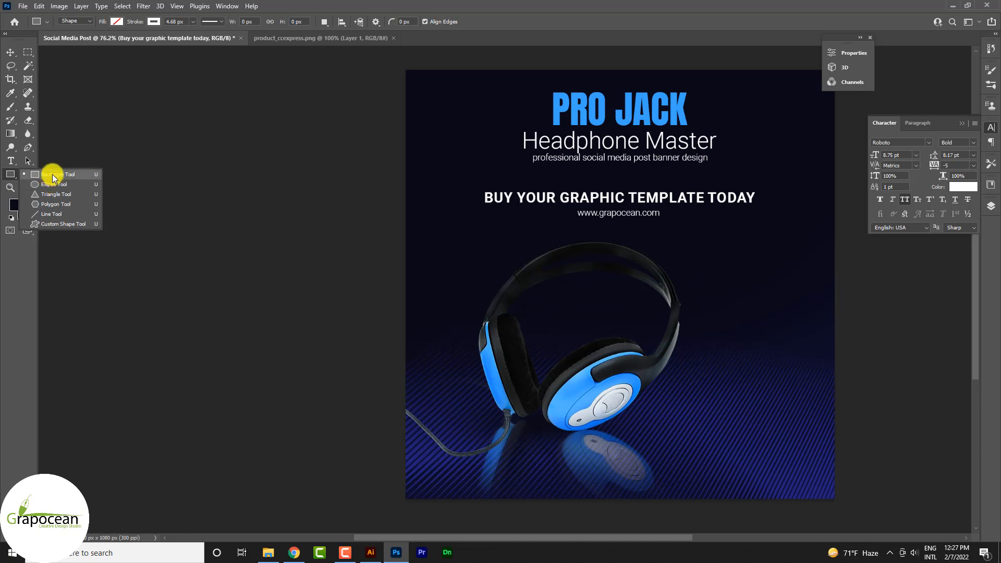
{"action": "left_click", "coordinate": [52, 174]}
{"action": "scroll", "coordinate": [634, 167], "scroll_direction": "up", "scroll_amount": 2}
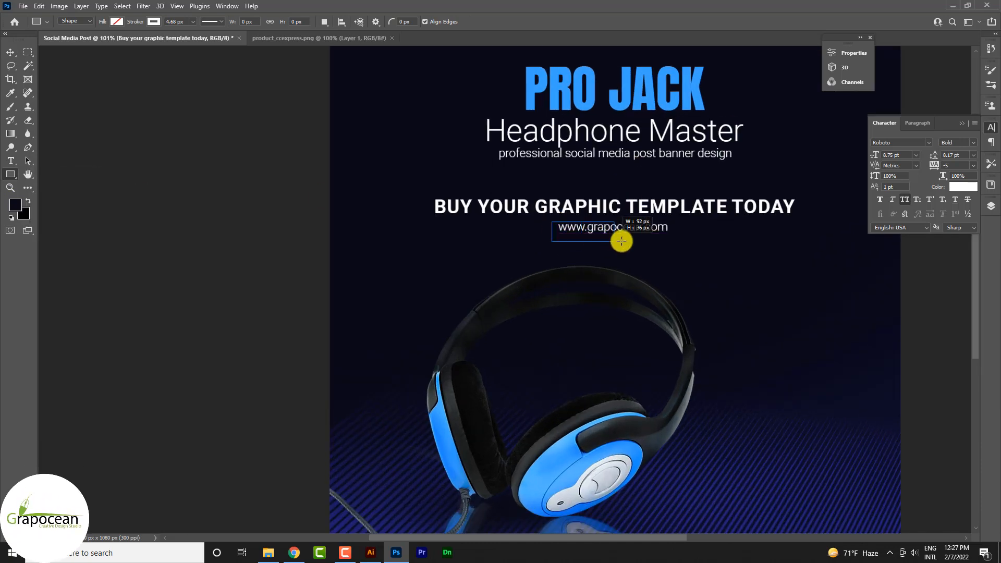
{"action": "left_click_drag", "start_coordinate": [679, 240], "coordinate": [675, 239]}
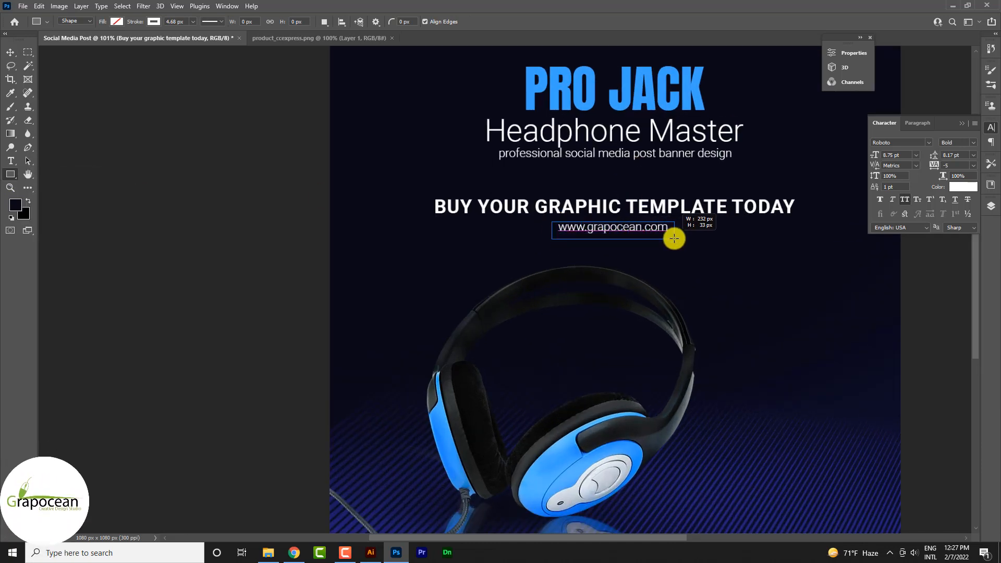
{"action": "left_click", "coordinate": [117, 22]}
{"action": "left_click", "coordinate": [52, 77]}
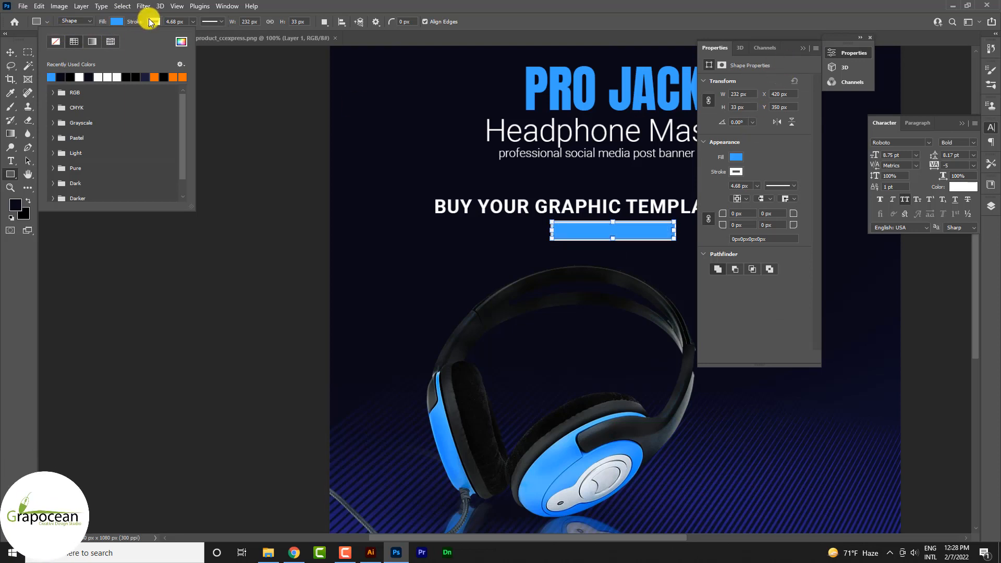